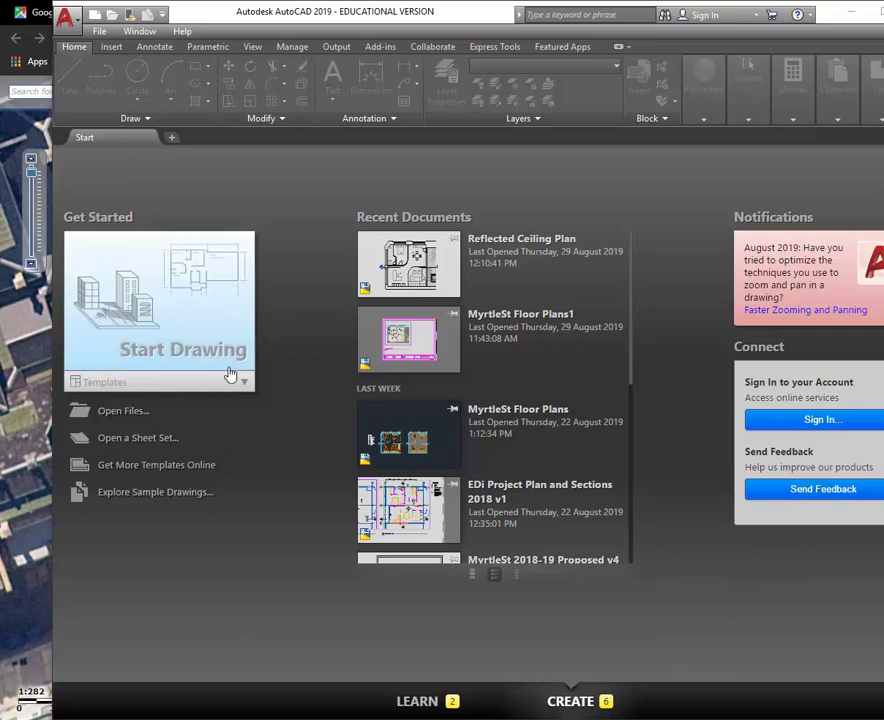
- Start a new drawing from the acadiso.dwt template
click(244, 384)
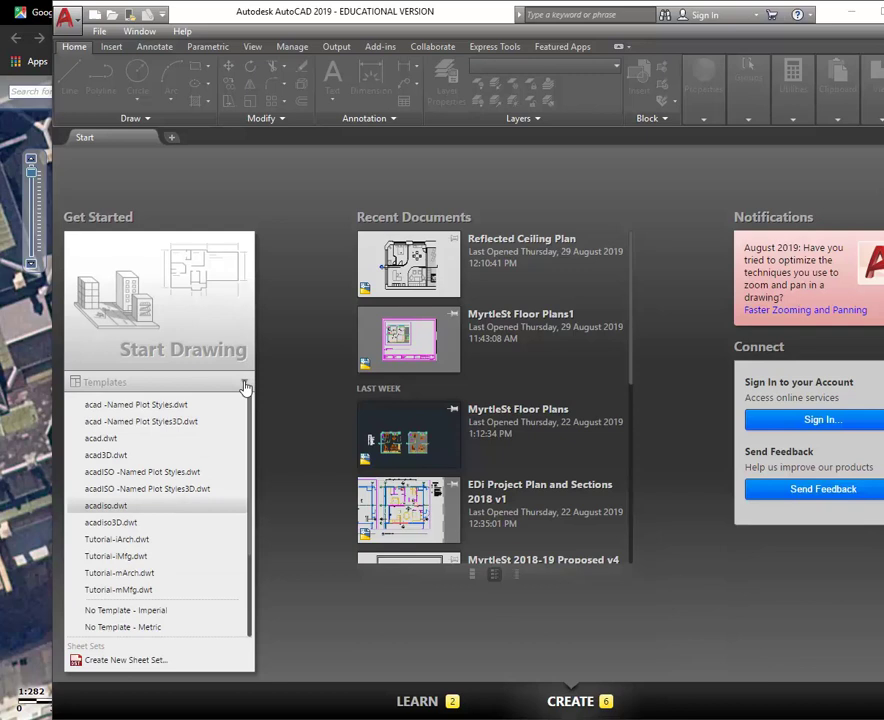
click(113, 514)
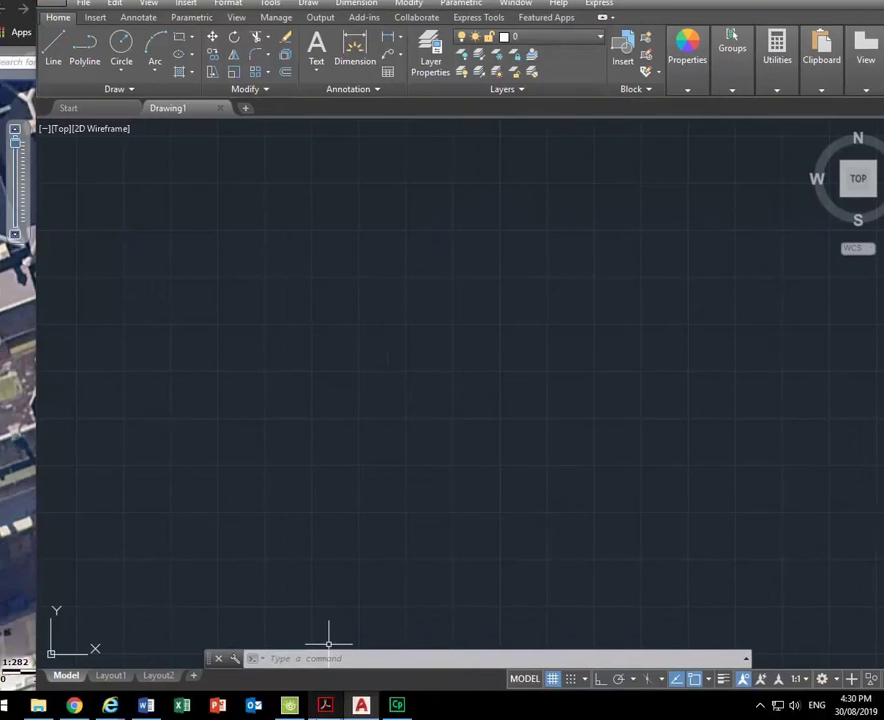
- Switch to the King St shop ground floor plan in Acrobat Reader to examine its layout, and return to AutoCAD
mouse_move(343, 709)
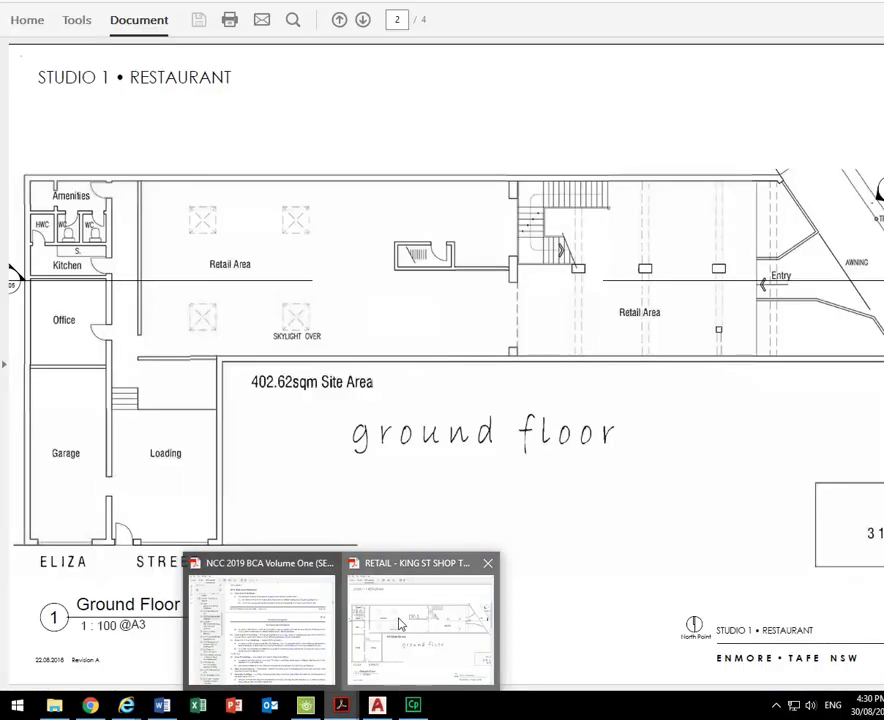
click(397, 624)
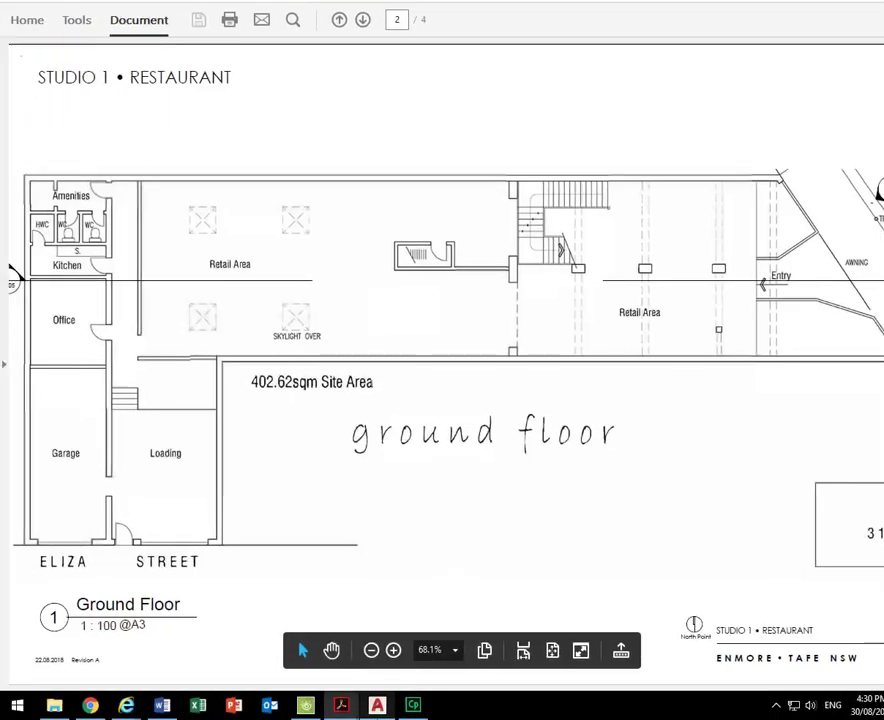
mouse_move(325, 702)
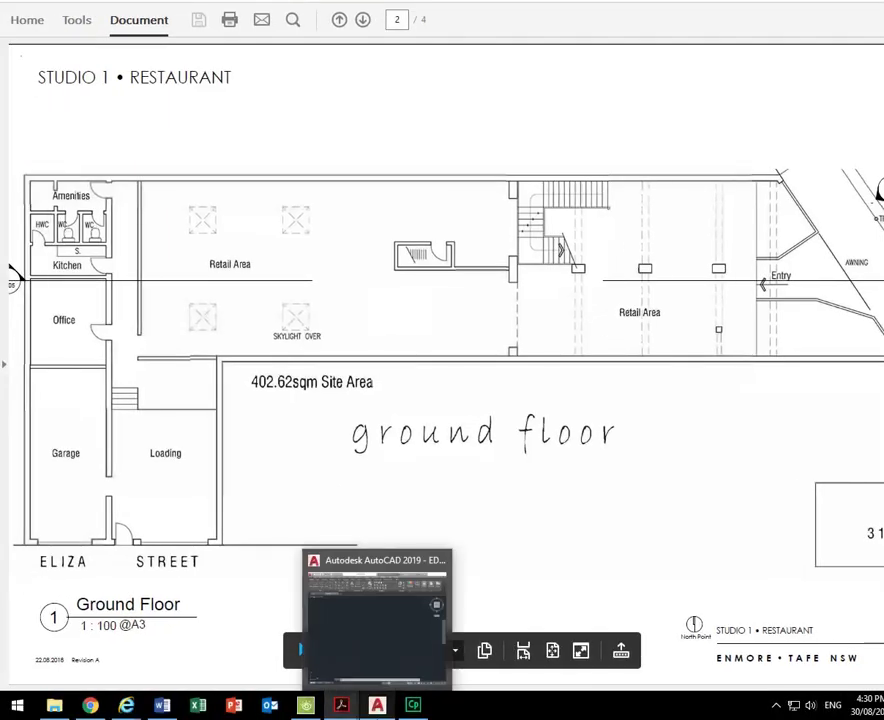
click(377, 672)
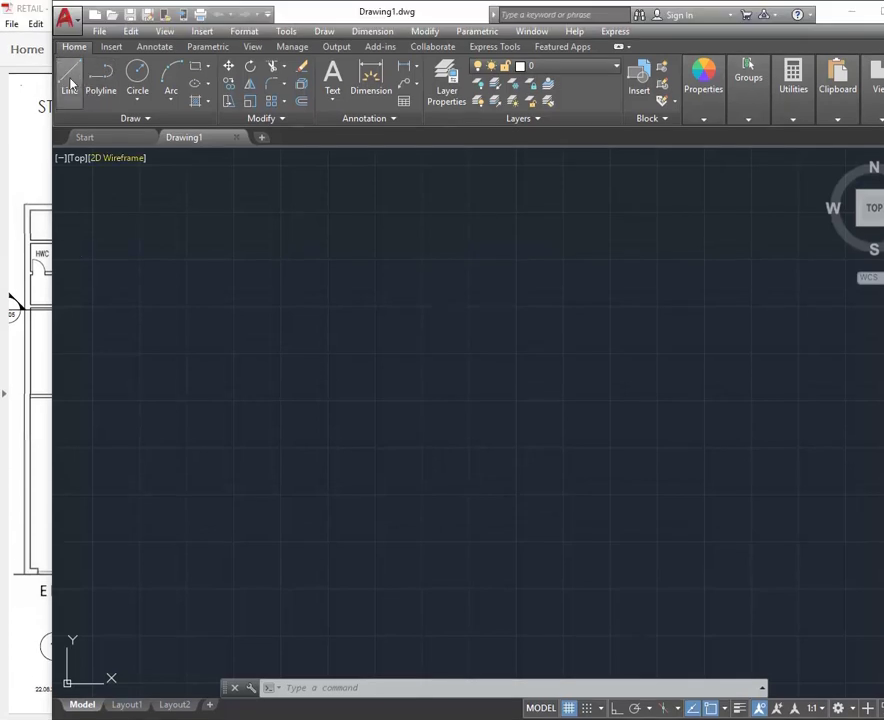
- With Ortho mode on, draw a vertical line 8600 long upward from a point just above and beside the origin
click(70, 84)
middle_drag(168, 572, 266, 458)
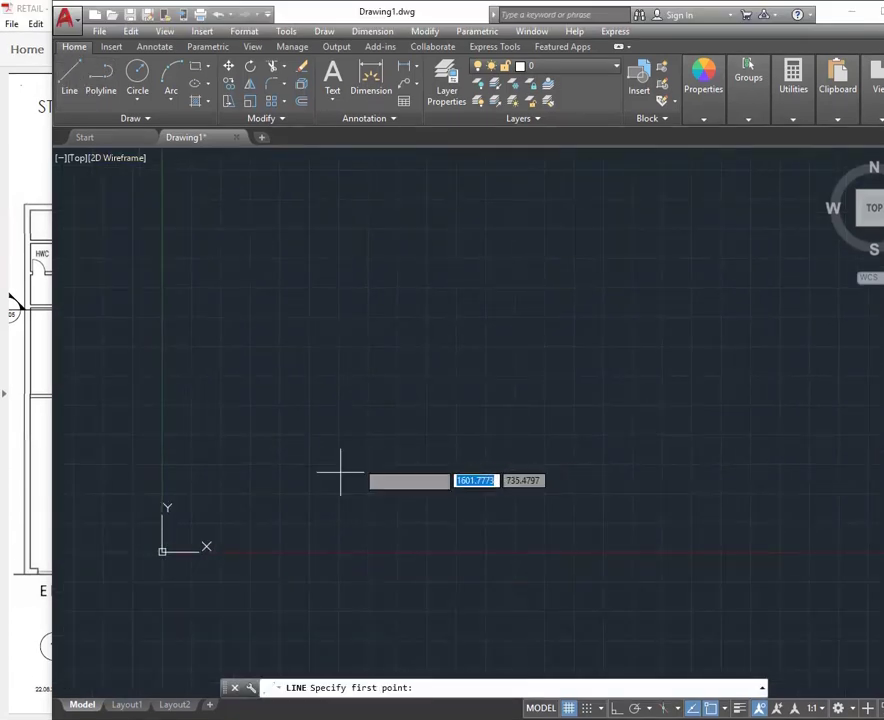
scroll(312, 483, down, 1)
scroll(312, 483, up, 1)
scroll(312, 483, down, 1)
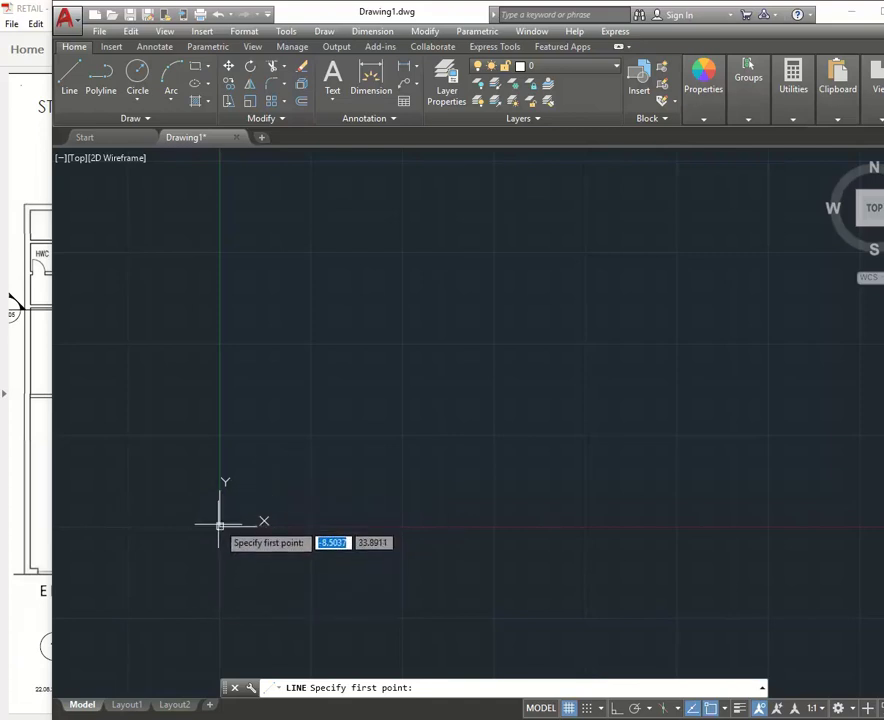
click(259, 487)
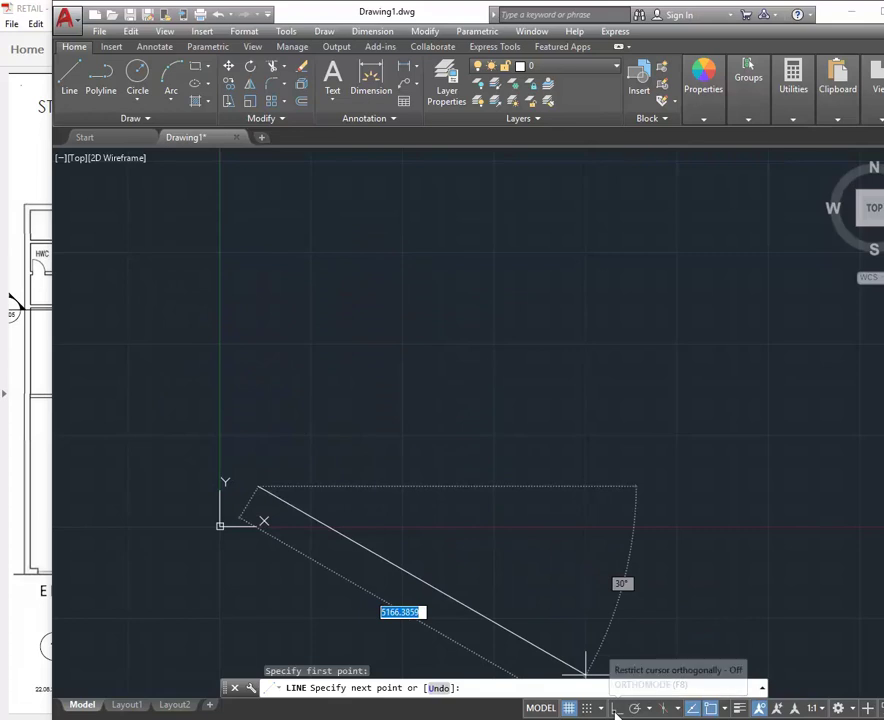
click(616, 709)
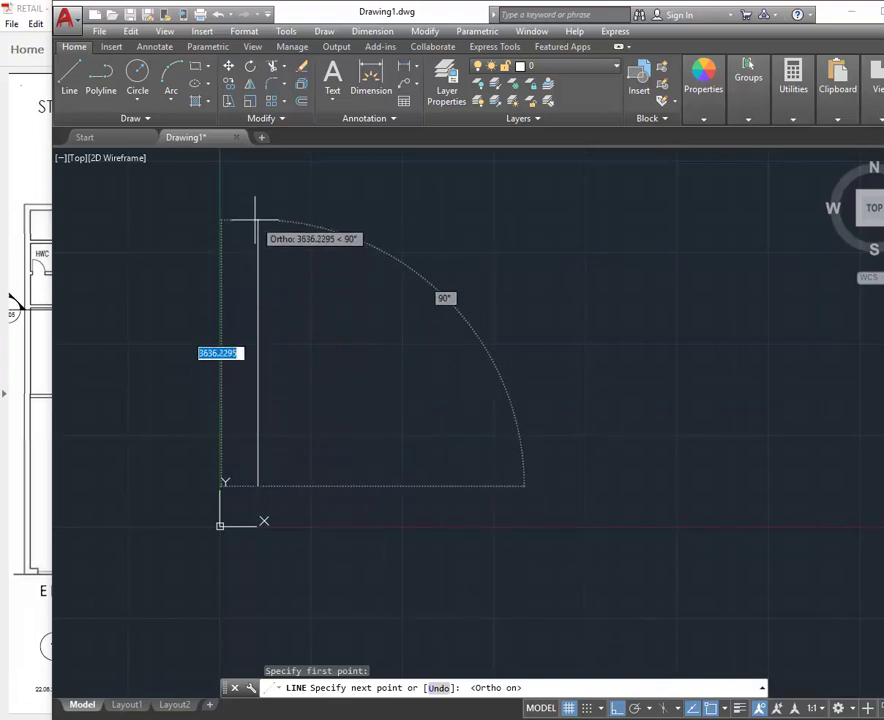
text(8600)
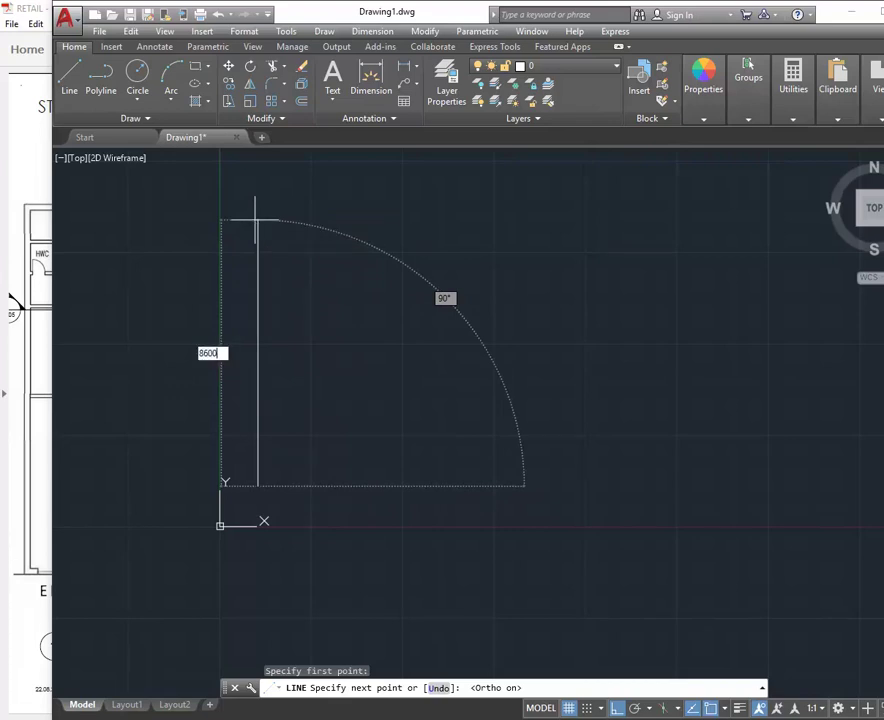
key(Return)
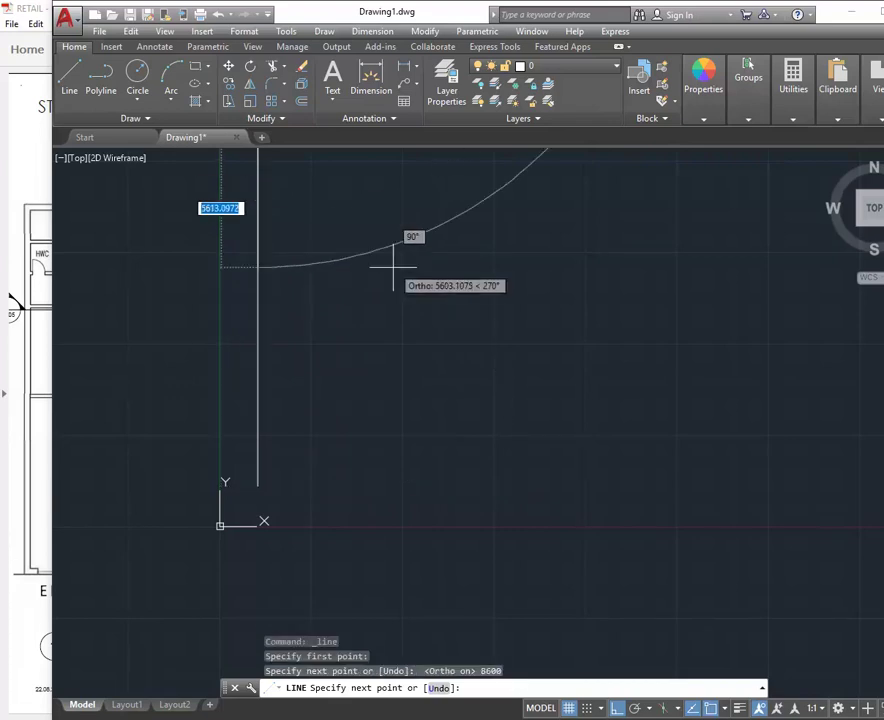
scroll(393, 267, down, 2)
middle_drag(393, 267, 331, 385)
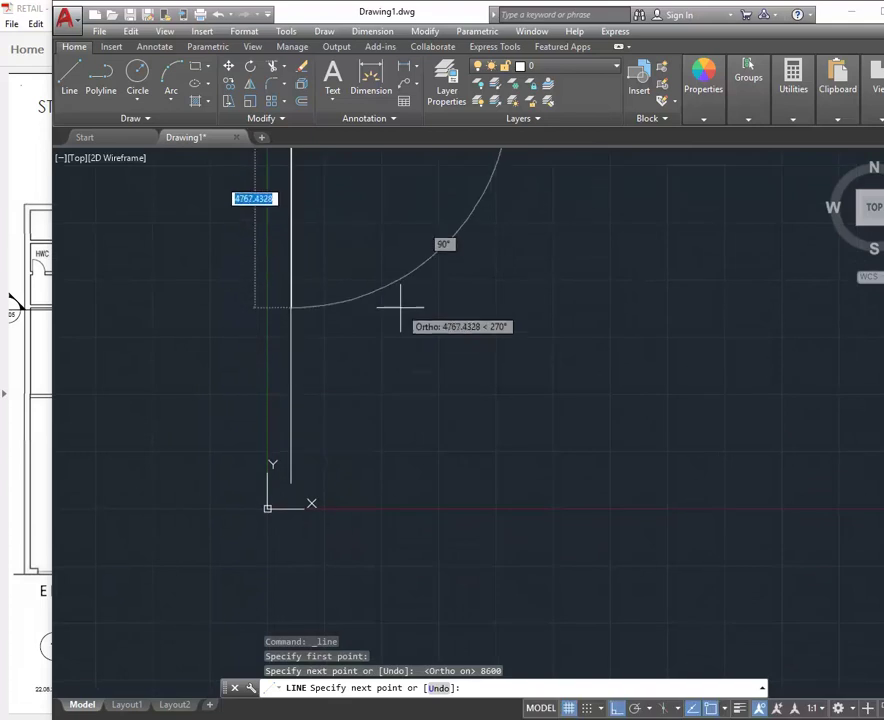
scroll(405, 300, down, 2)
scroll(434, 282, up, 4)
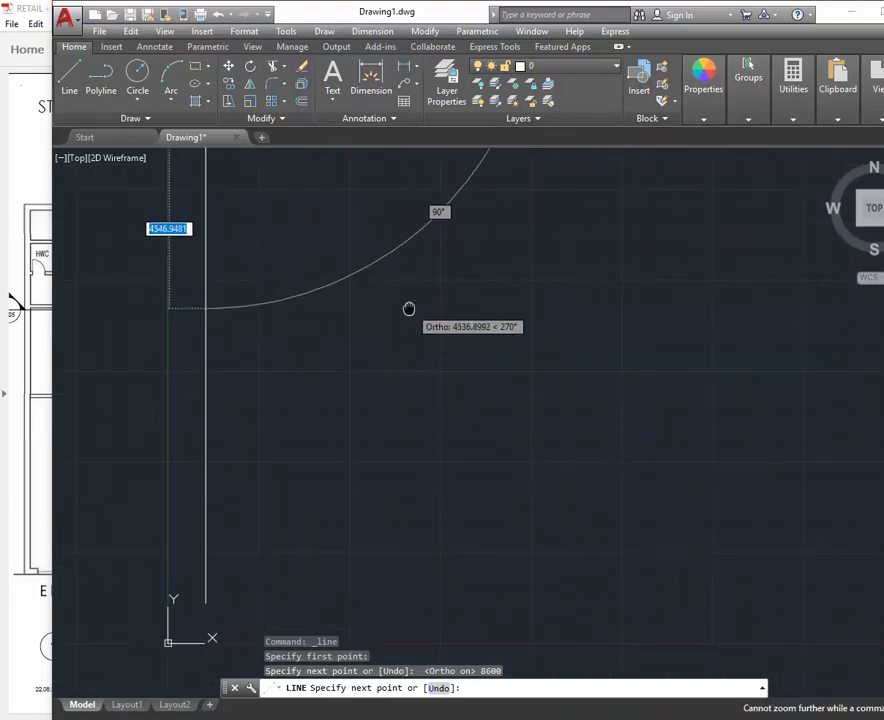
scroll(409, 328, up, 1)
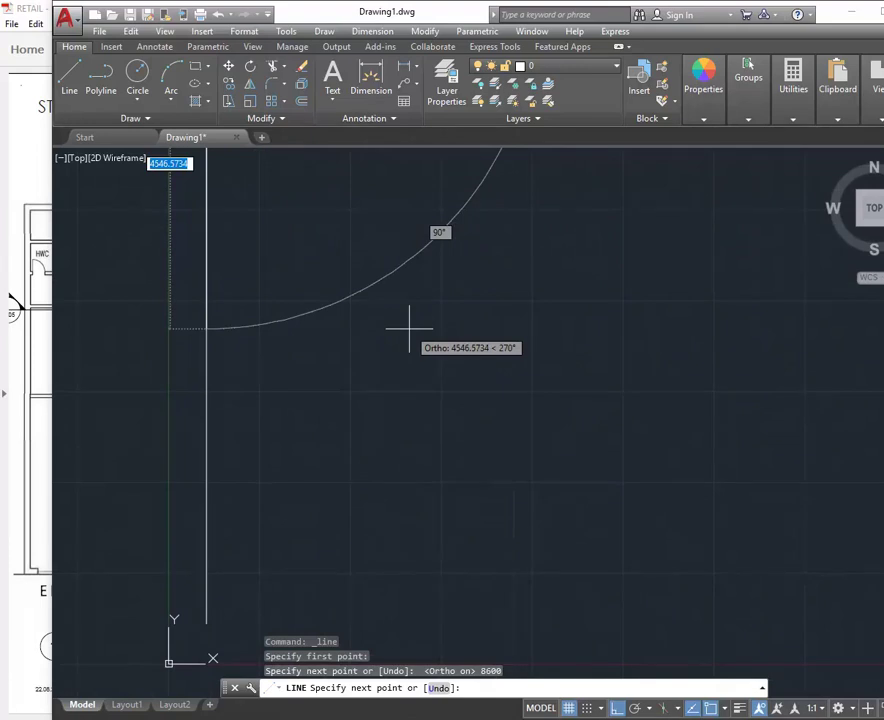
scroll(435, 334, up, 1)
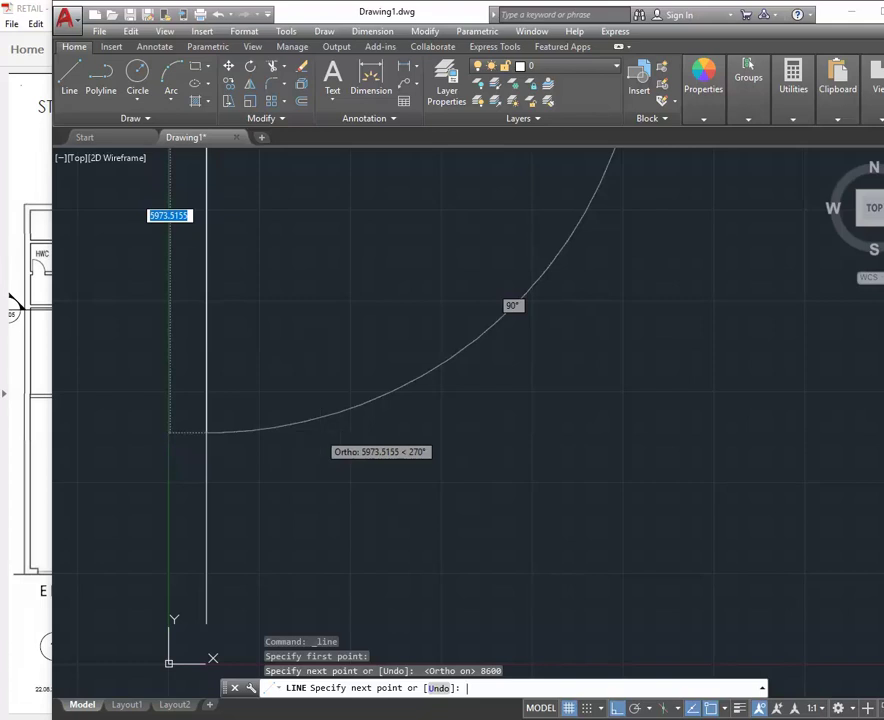
key(Return)
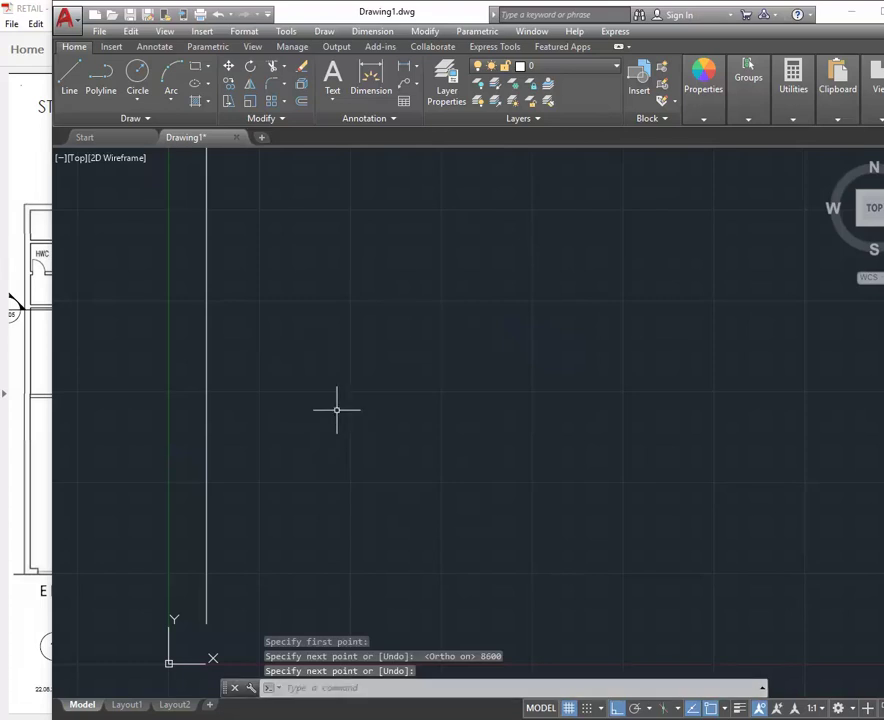
- Draw a horizontal line about 20408 long to the right from the vertical line's upper endpoint
scroll(330, 371, down, 3)
middle_click(475, 314)
middle_click(475, 314)
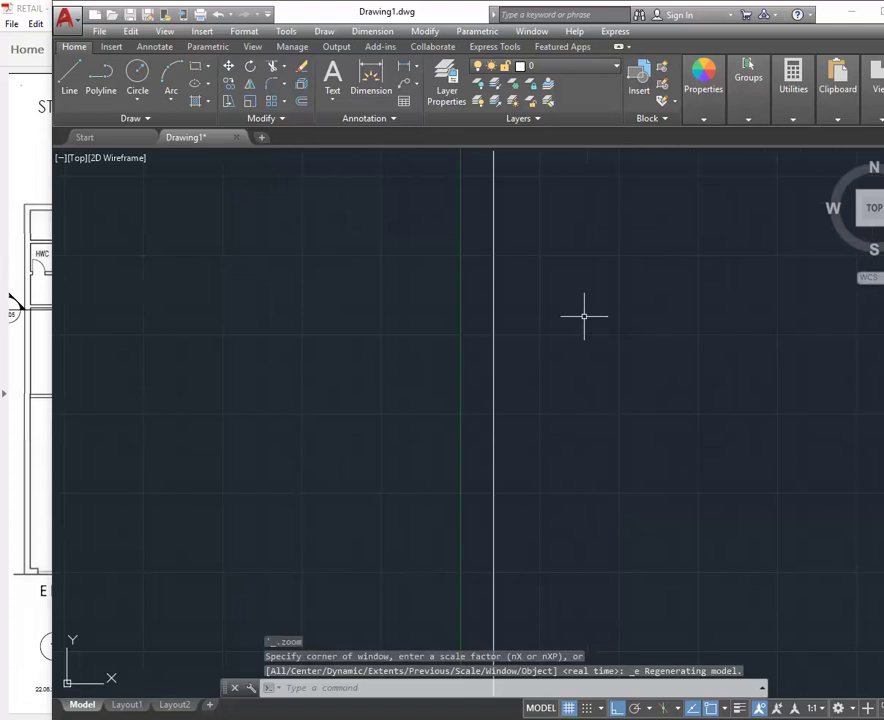
scroll(584, 316, down, 2)
scroll(584, 316, down, 2)
mouse_move(584, 316)
middle_down()
mouse_move(349, 345)
mouse_move(303, 384)
mouse_move(265, 393)
middle_up()
scroll(312, 397, up, 2)
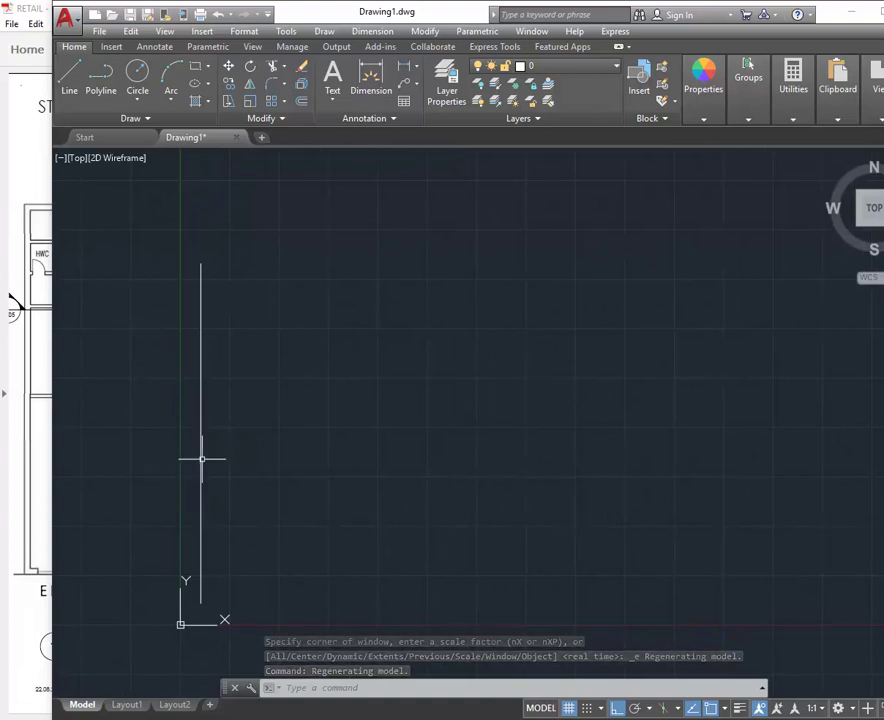
mouse_move(200, 460)
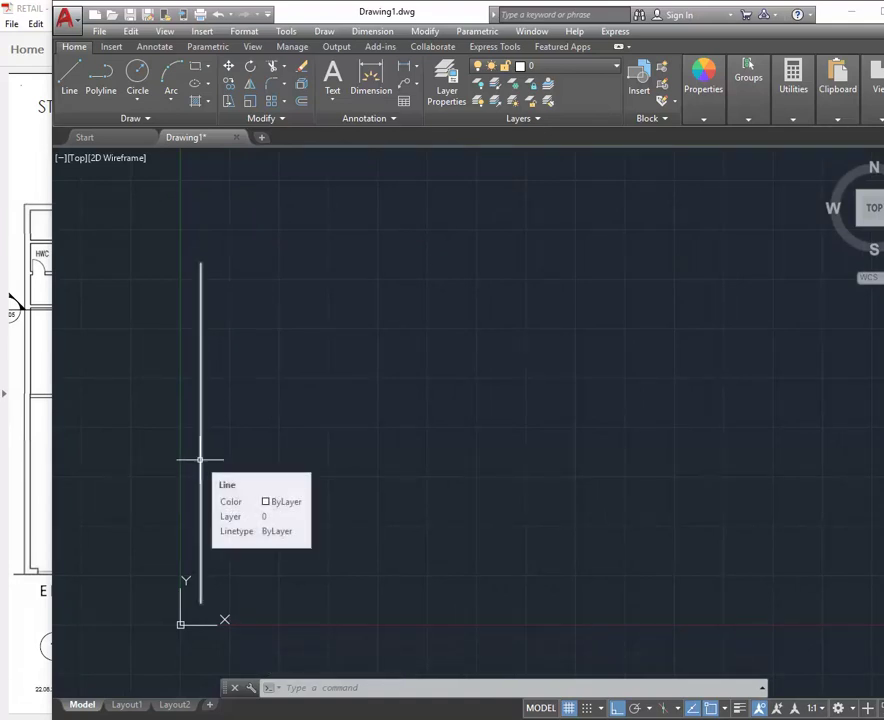
click(70, 80)
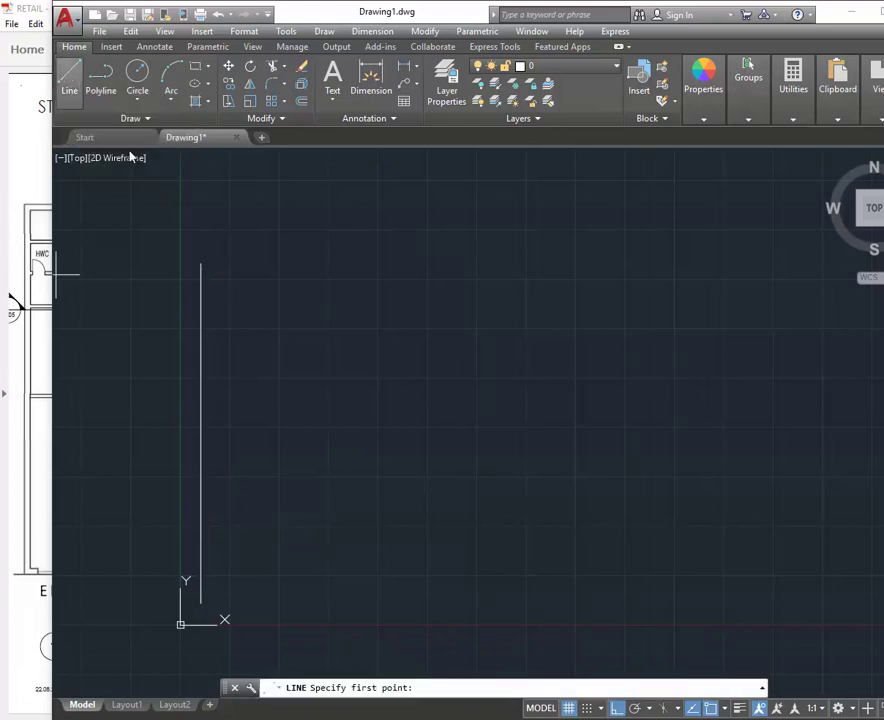
click(201, 263)
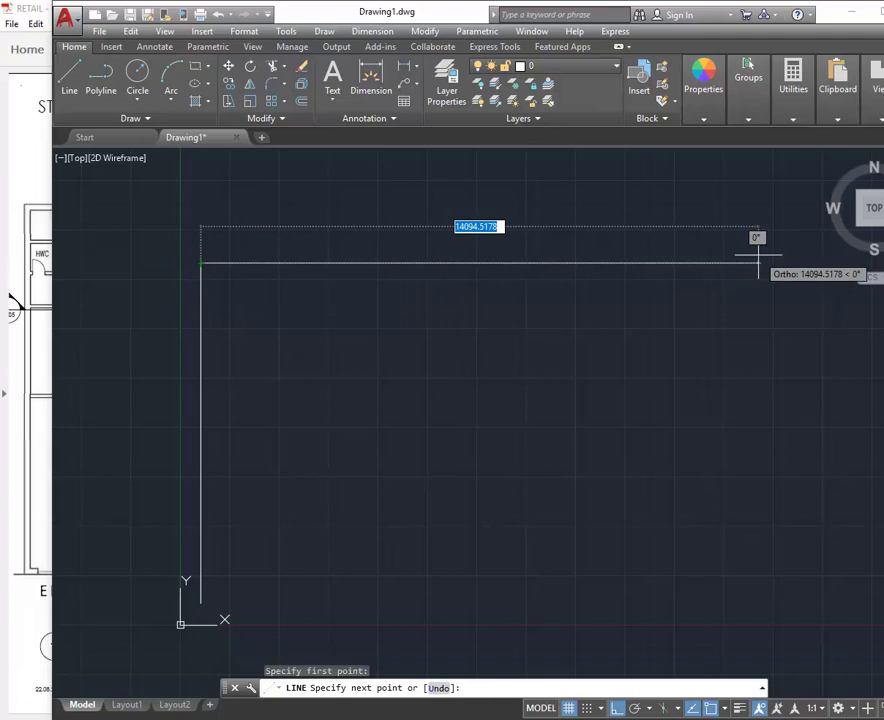
scroll(757, 258, up, 3)
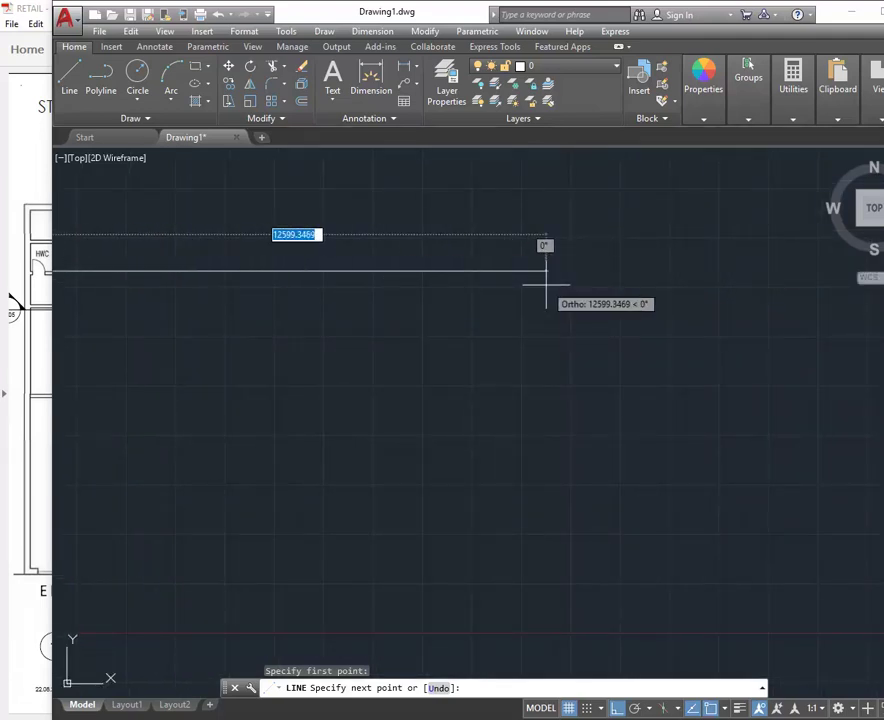
scroll(264, 293, down, 2)
mouse_move(265, 293)
middle_down()
mouse_move(495, 271)
mouse_move(408, 302)
middle_up()
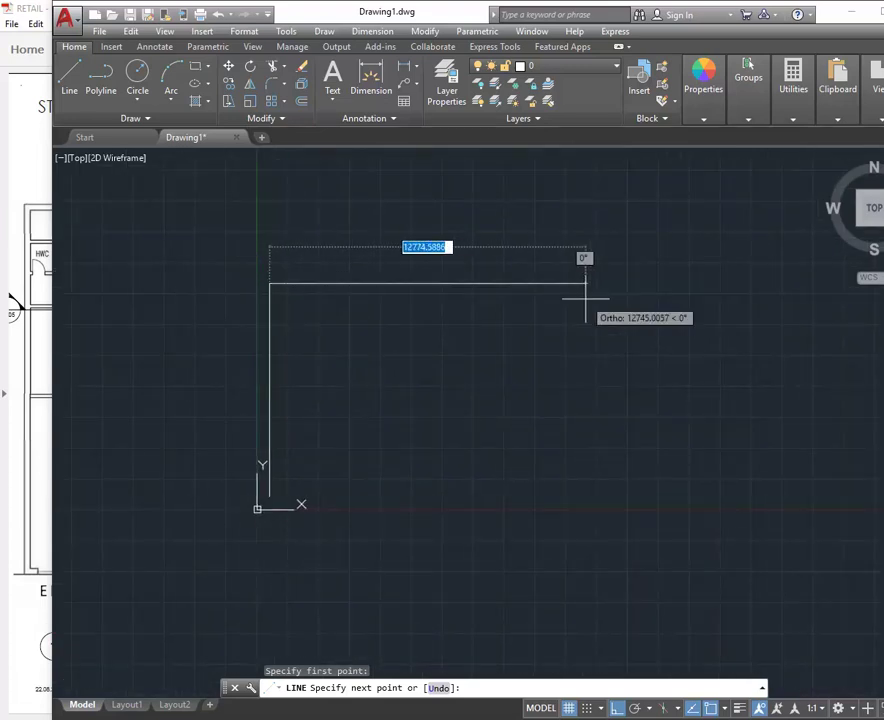
middle_drag(799, 300, 769, 300)
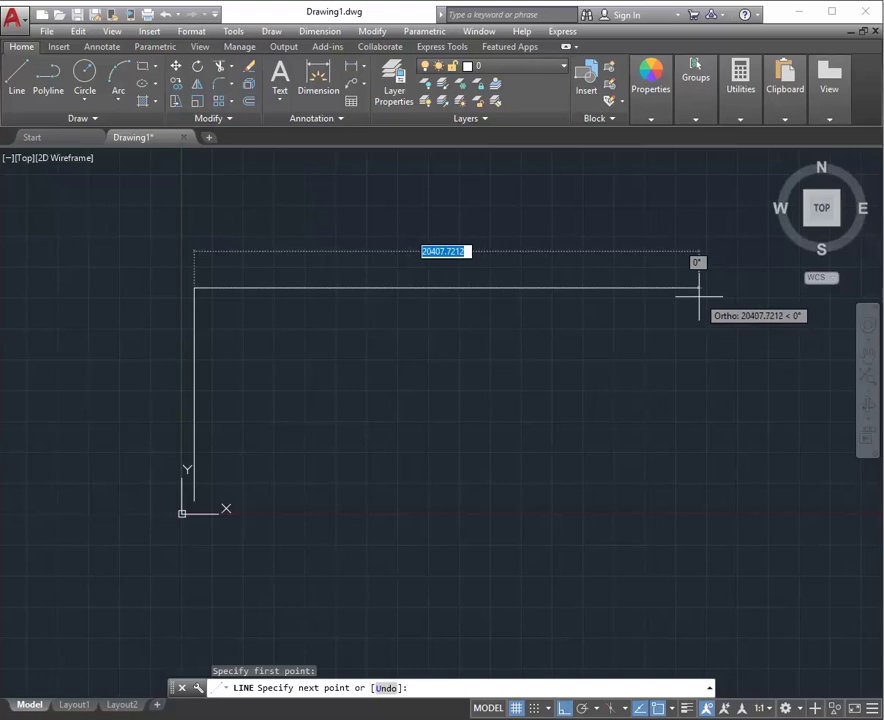
click(698, 288)
right_click(452, 220)
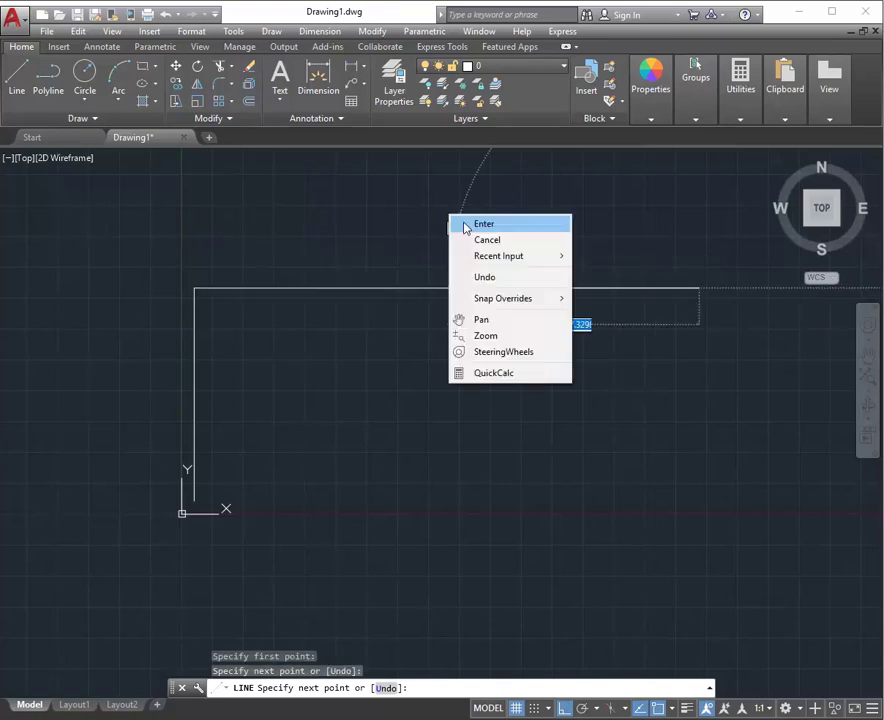
click(470, 227)
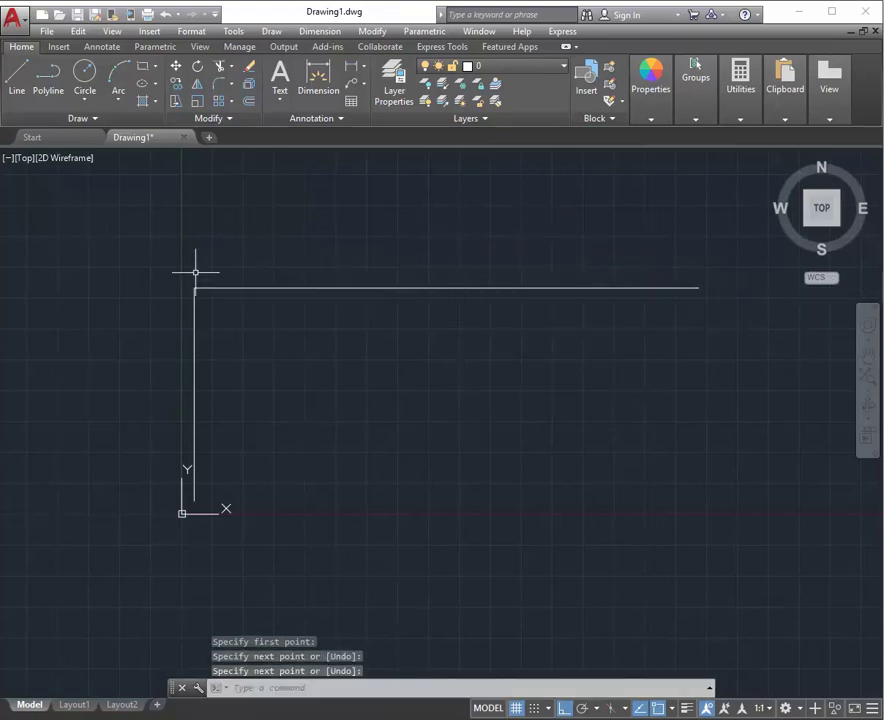
- Draw a horizontal line to the right from the vertical line's lower endpoint, extending past the end of the upper line
click(17, 75)
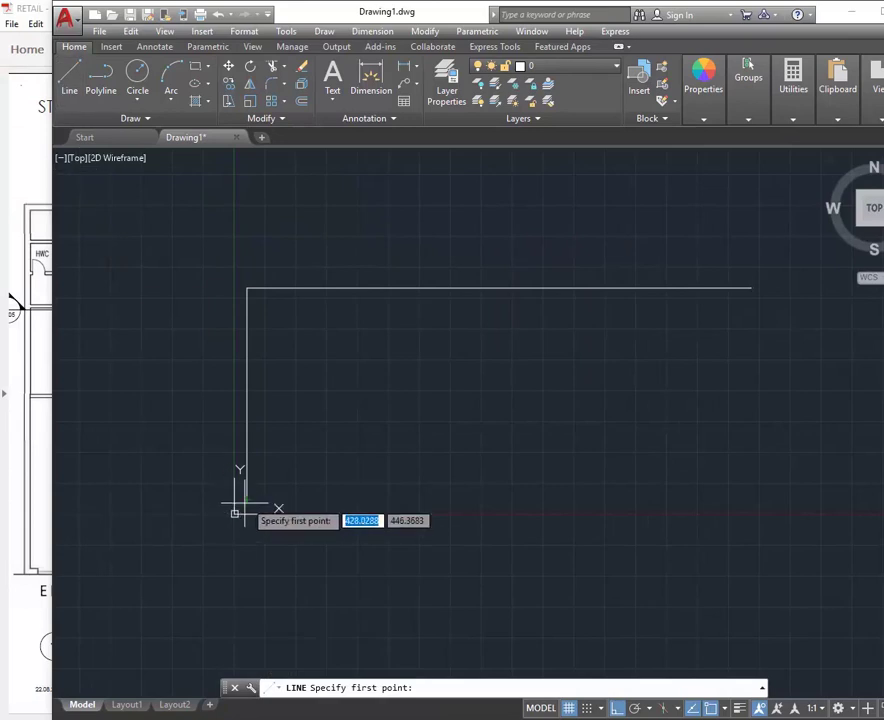
click(244, 500)
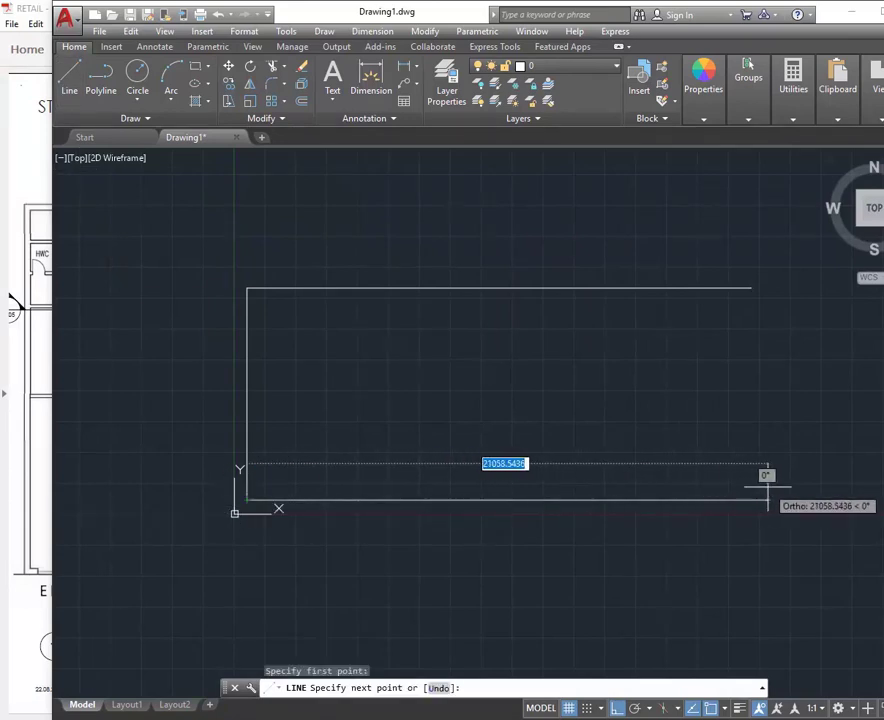
click(823, 478)
middle_drag(700, 432, 566, 434)
key(Escape)
middle_drag(479, 423, 498, 427)
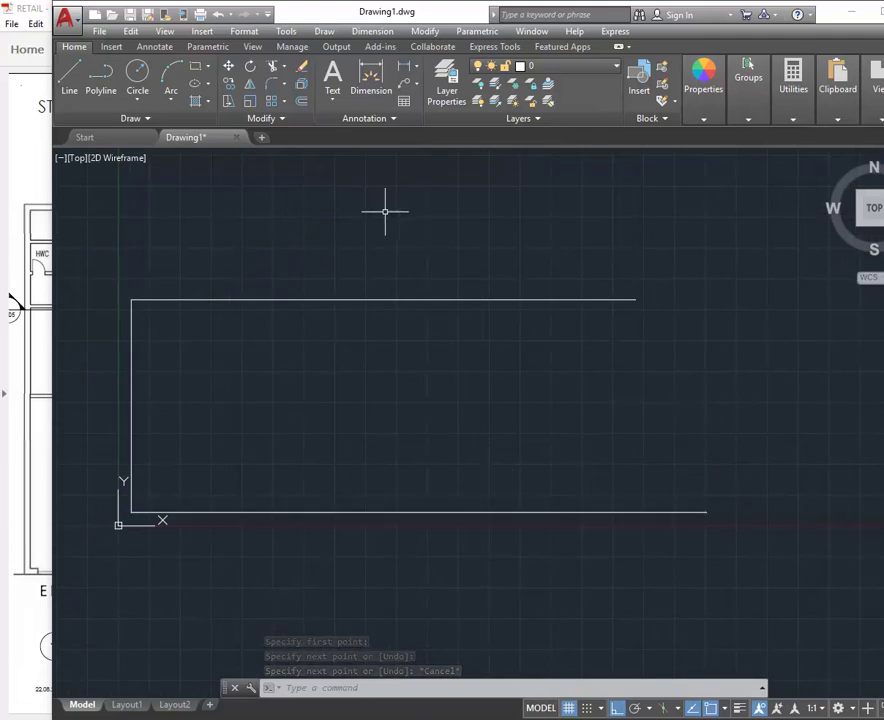
click(404, 237)
click(358, 535)
key(Escape)
click(158, 331)
click(116, 381)
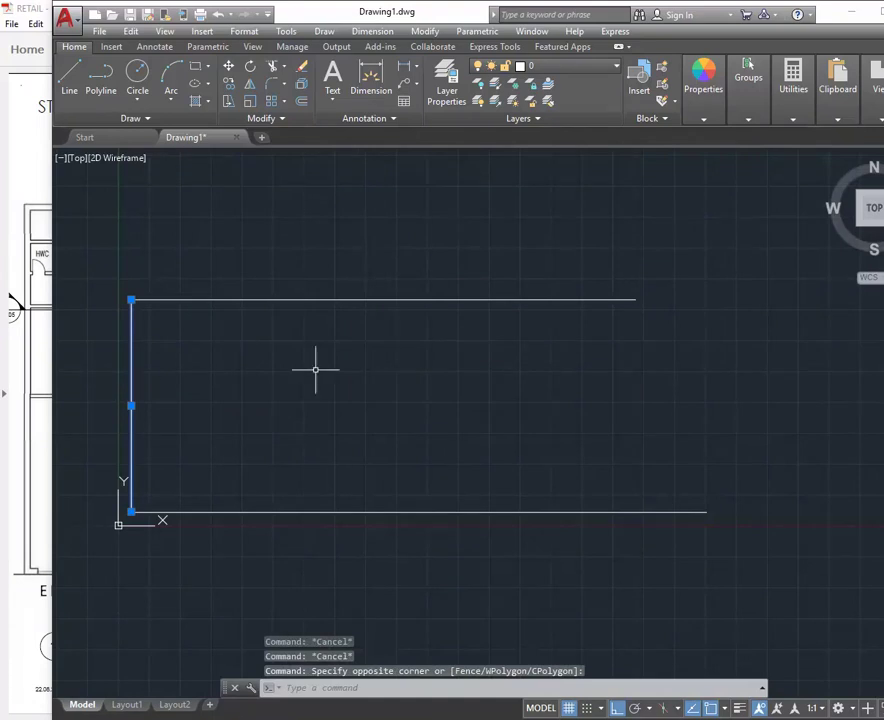
key(Escape)
click(409, 263)
click(333, 559)
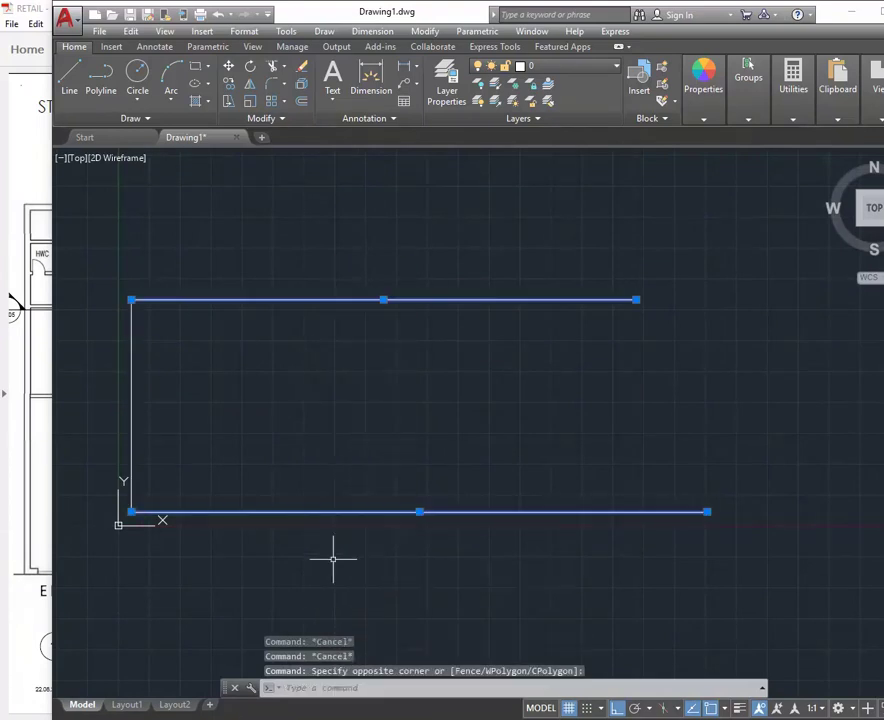
key(Escape)
key(Escape)
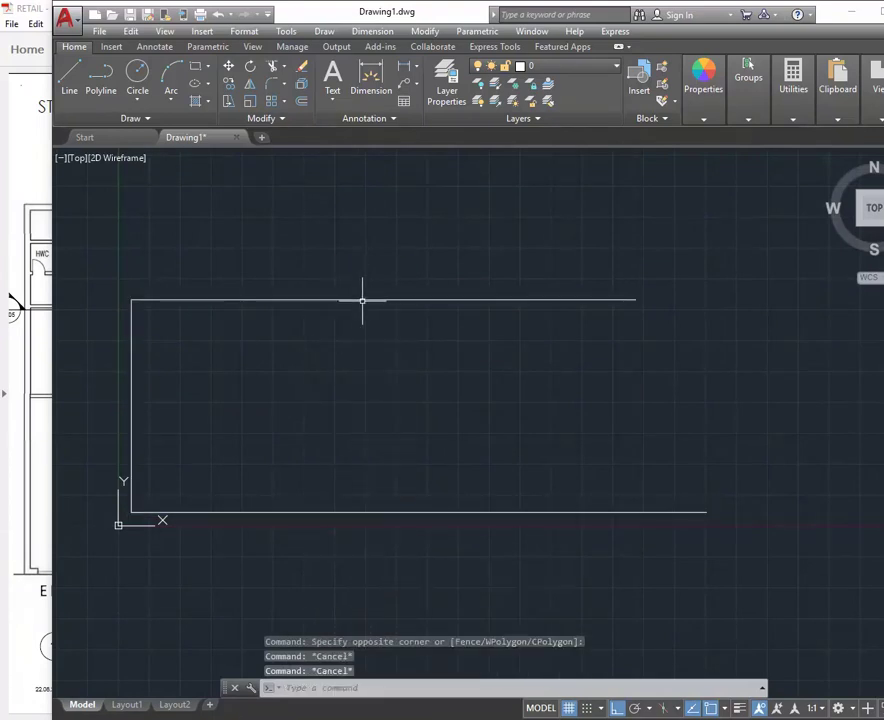
- Switch to the King St shop ground floor plan in Acrobat Reader to compare its outline with the drawn lines
mouse_move(341, 705)
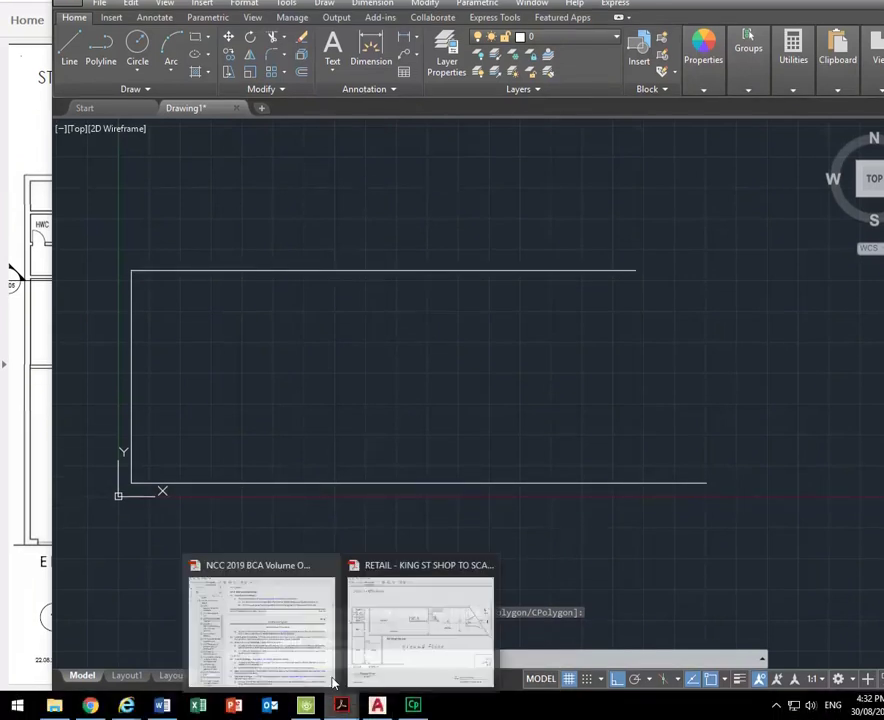
click(426, 647)
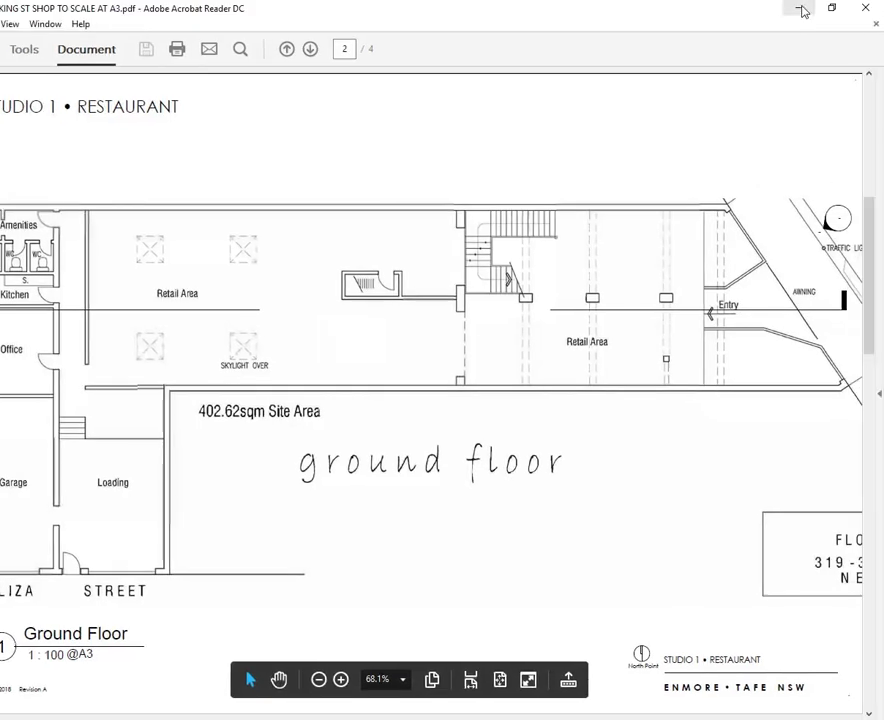
- Review the site plan and ground floor pages of the King St shop PDF in Acrobat Reader, and return to AutoCAD
click(803, 10)
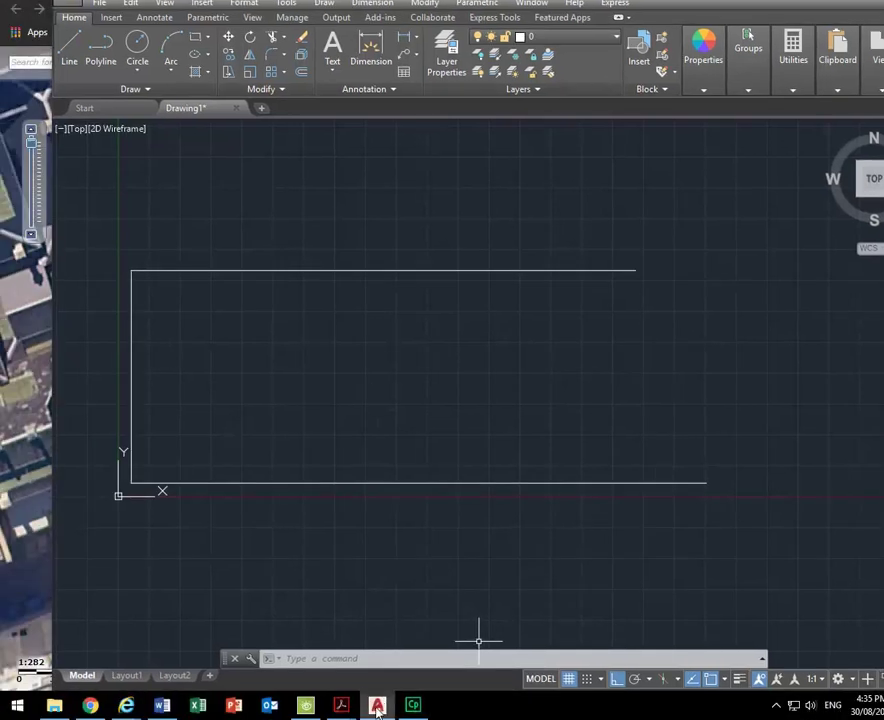
mouse_move(340, 703)
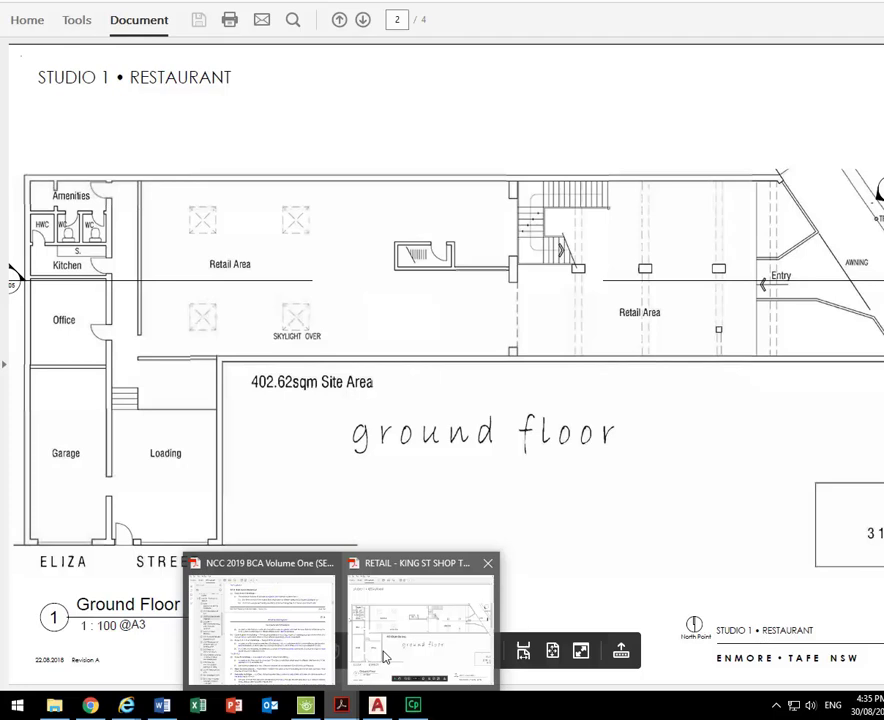
click(385, 655)
scroll(357, 411, up, 3)
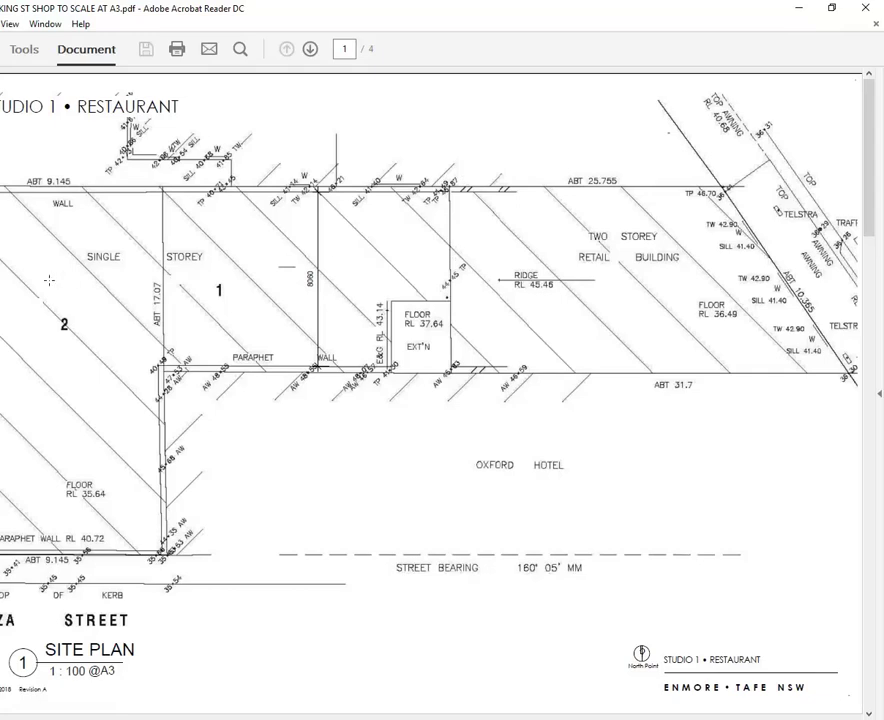
scroll(441, 408, down, 1)
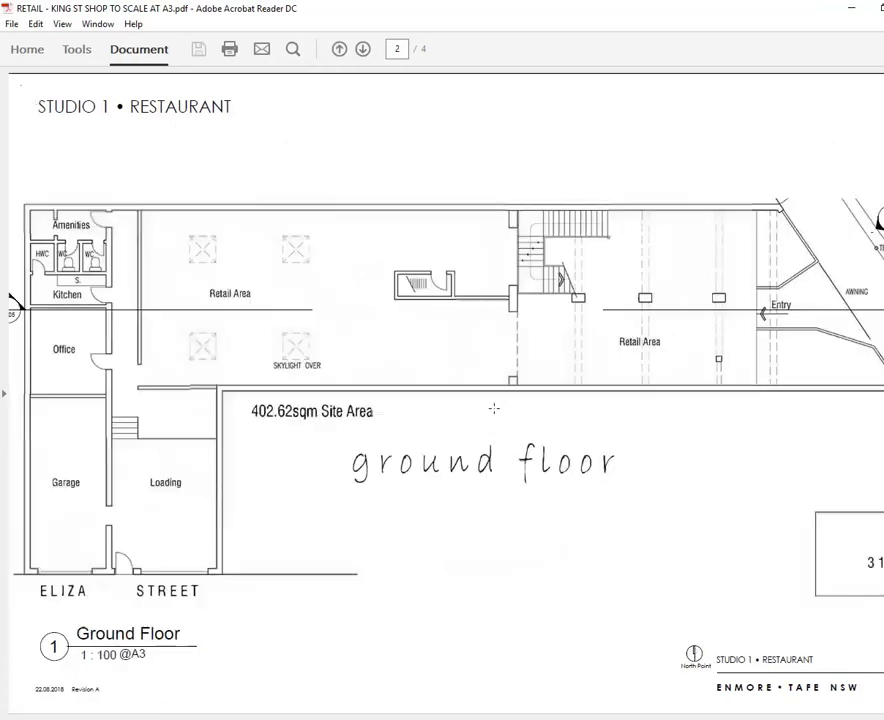
scroll(494, 408, up, 1)
scroll(494, 408, down, 1)
click(847, 11)
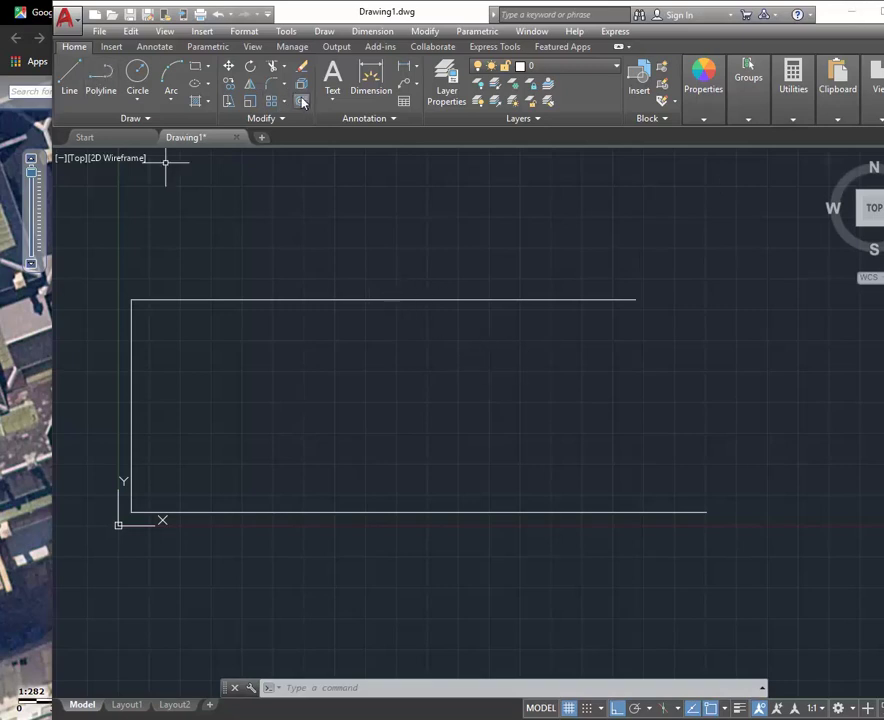
- Offset the upper horizontal wall line 300 downward, toward the inside of the building
click(303, 102)
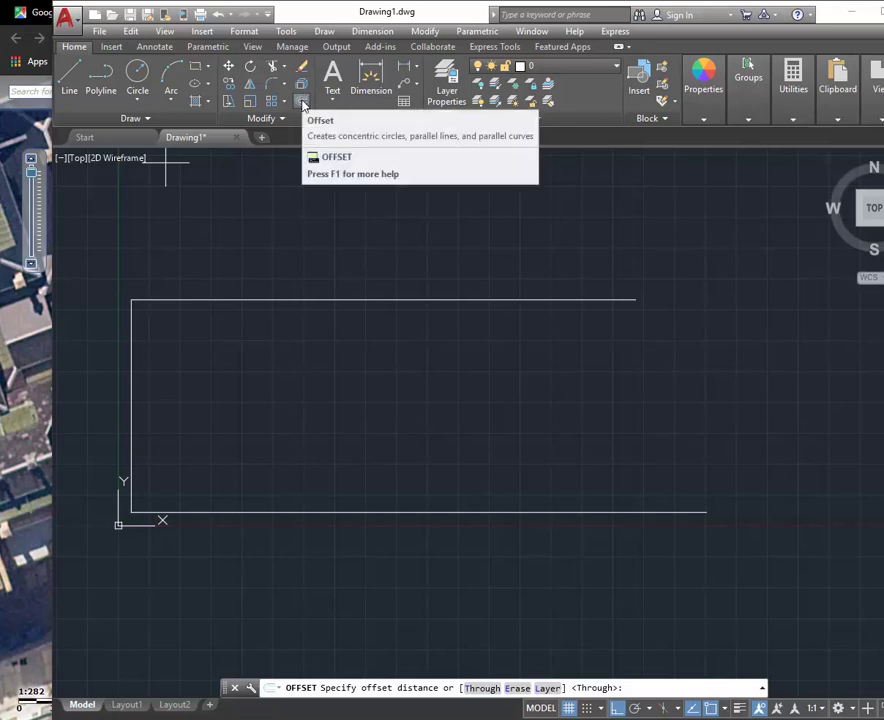
click(425, 31)
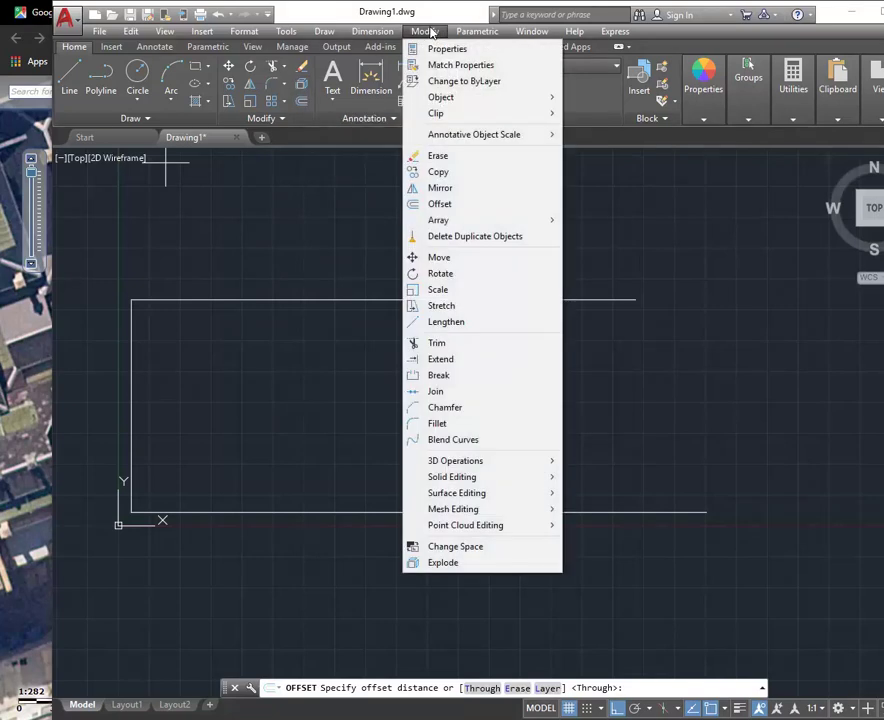
click(432, 31)
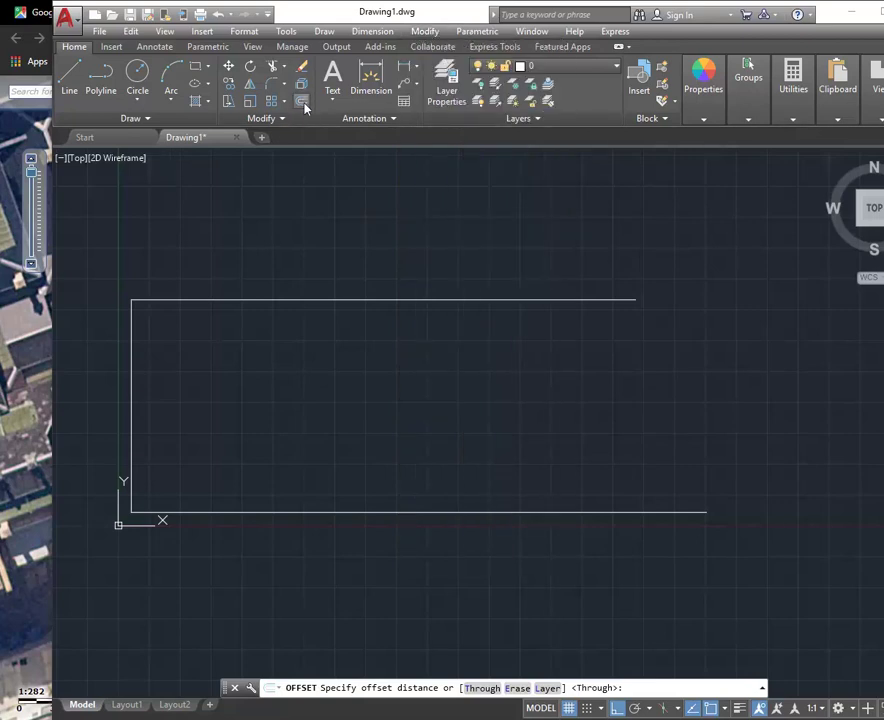
click(303, 105)
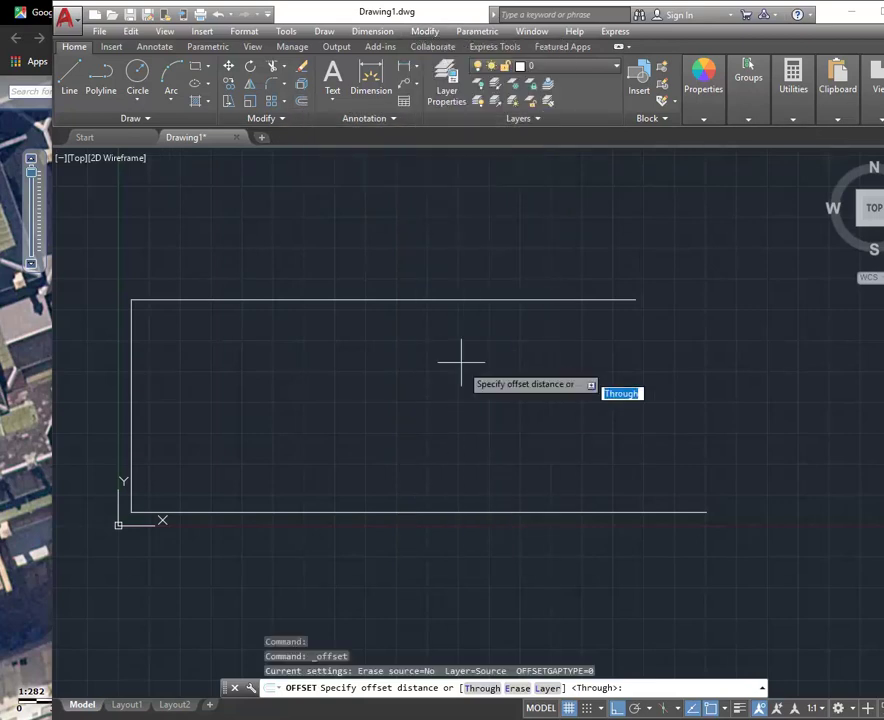
text(300)
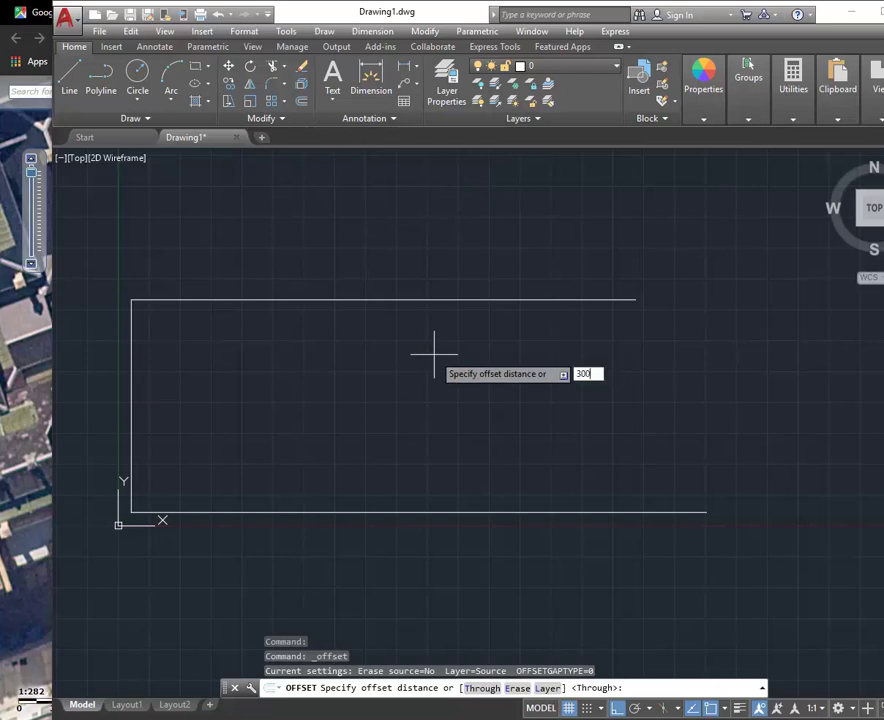
key(Return)
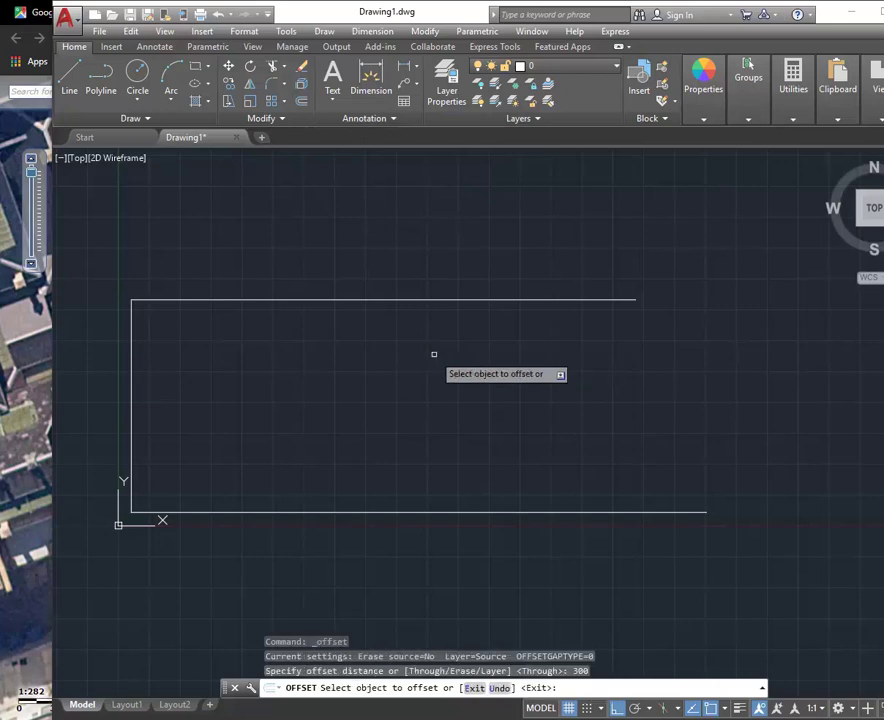
click(425, 299)
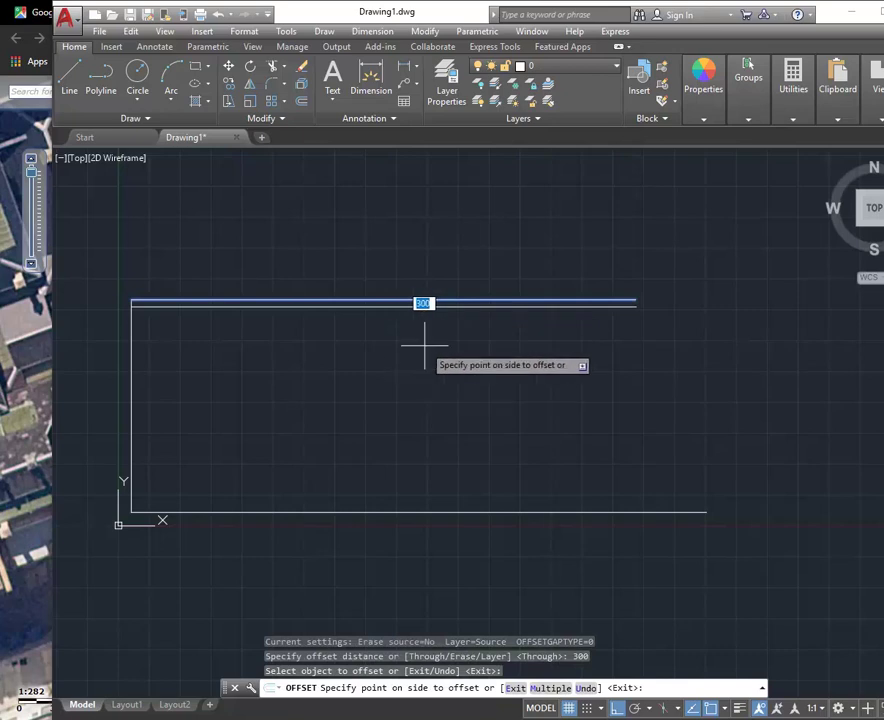
click(421, 400)
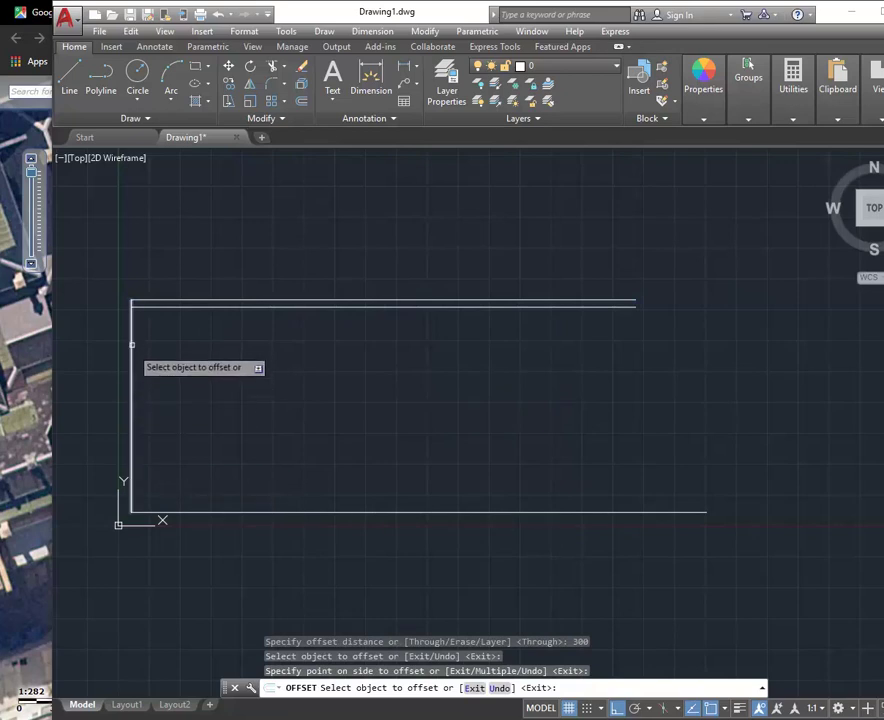
- Offset the lower horizontal wall line 300 upward, toward the inside of the building, and finish the Offset command
click(343, 512)
click(349, 380)
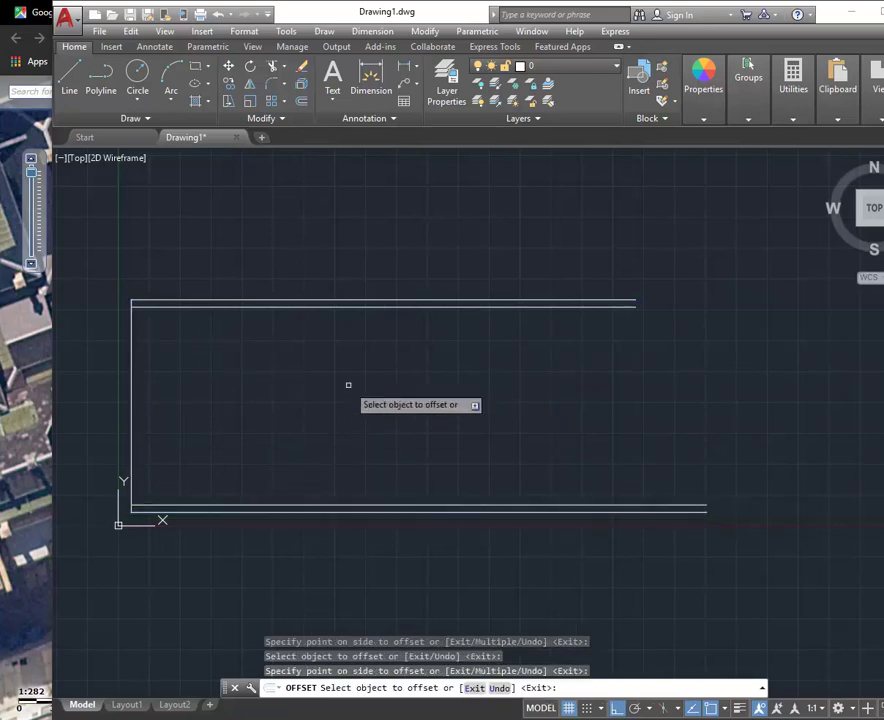
right_click(348, 387)
click(372, 397)
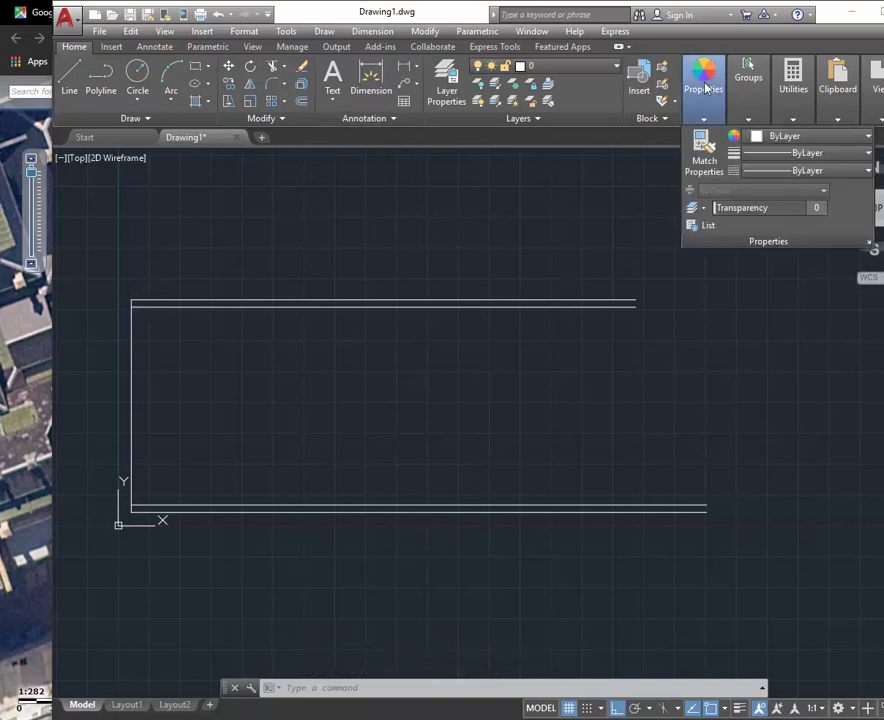
- Measure the clear distance between the two inner wall lines along the vertical end line
mouse_move(802, 84)
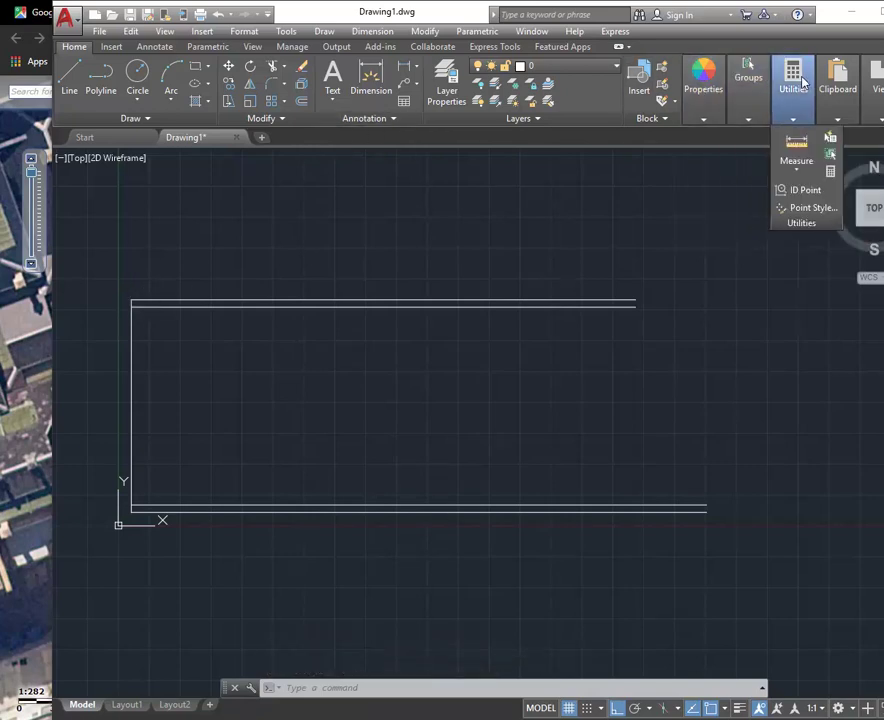
click(795, 146)
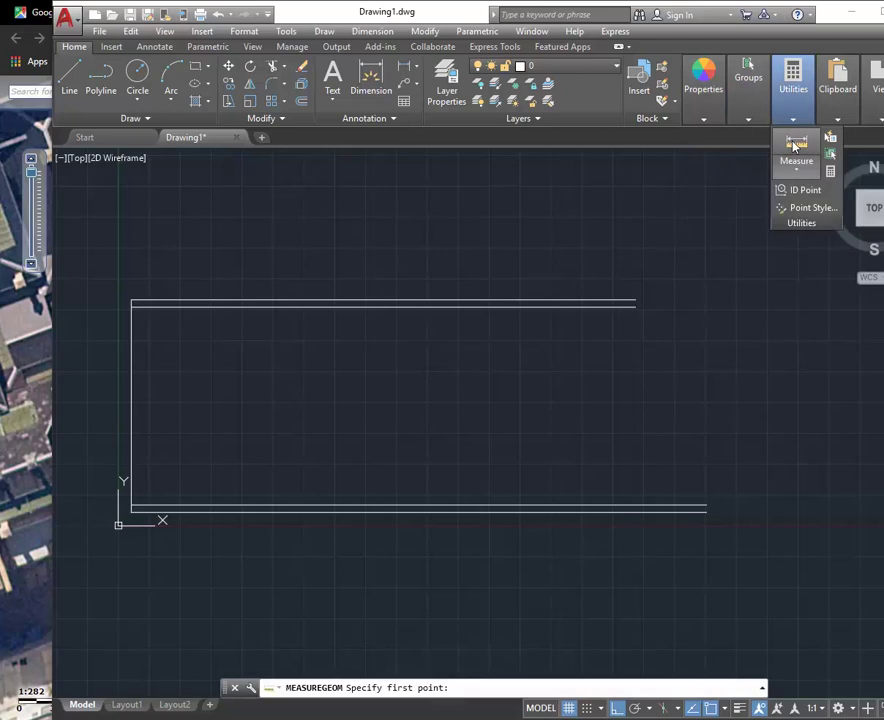
click(131, 302)
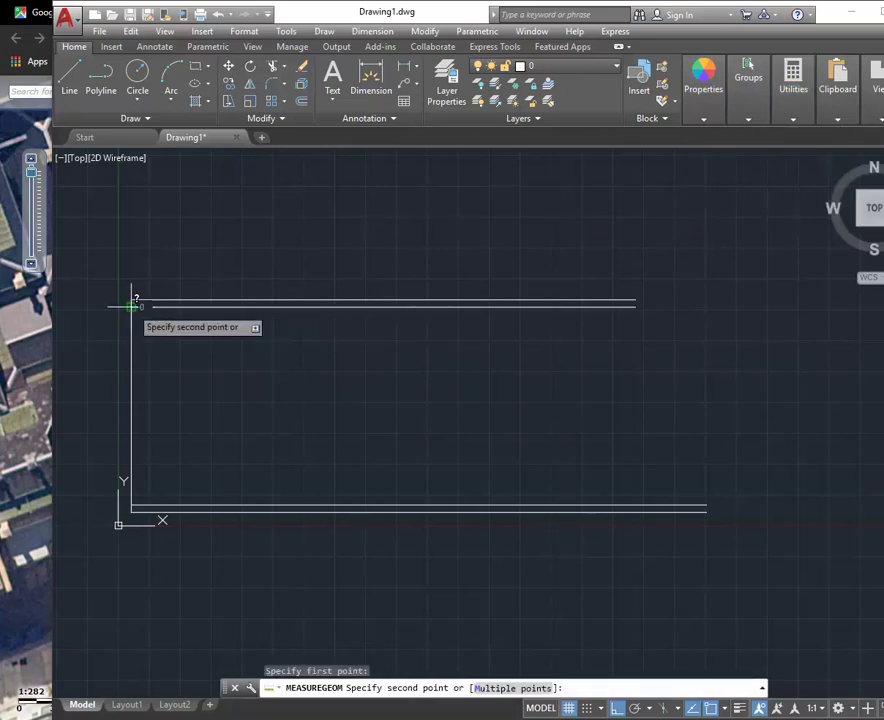
click(118, 524)
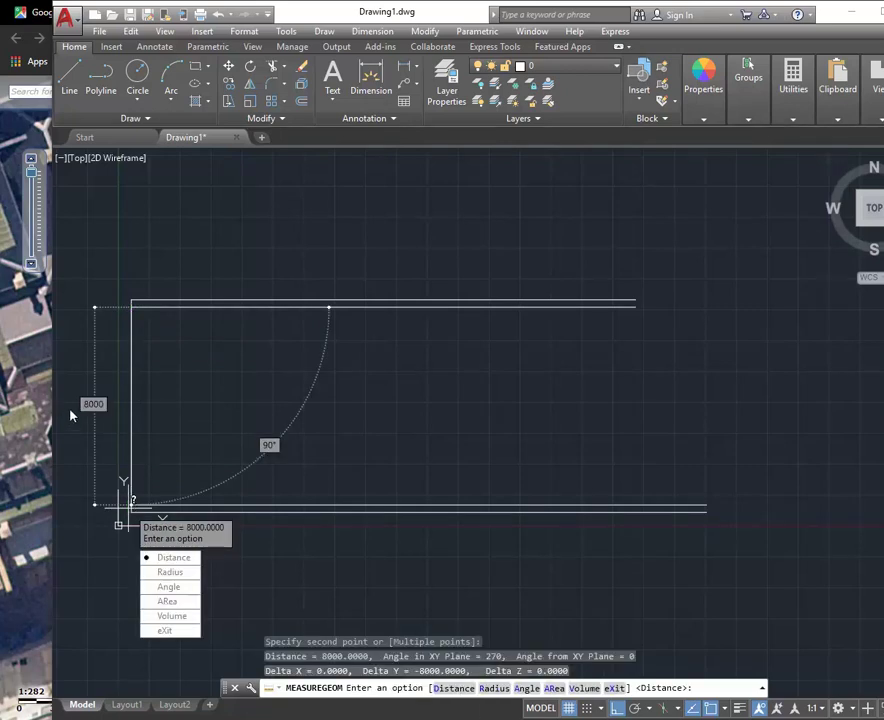
key(Return)
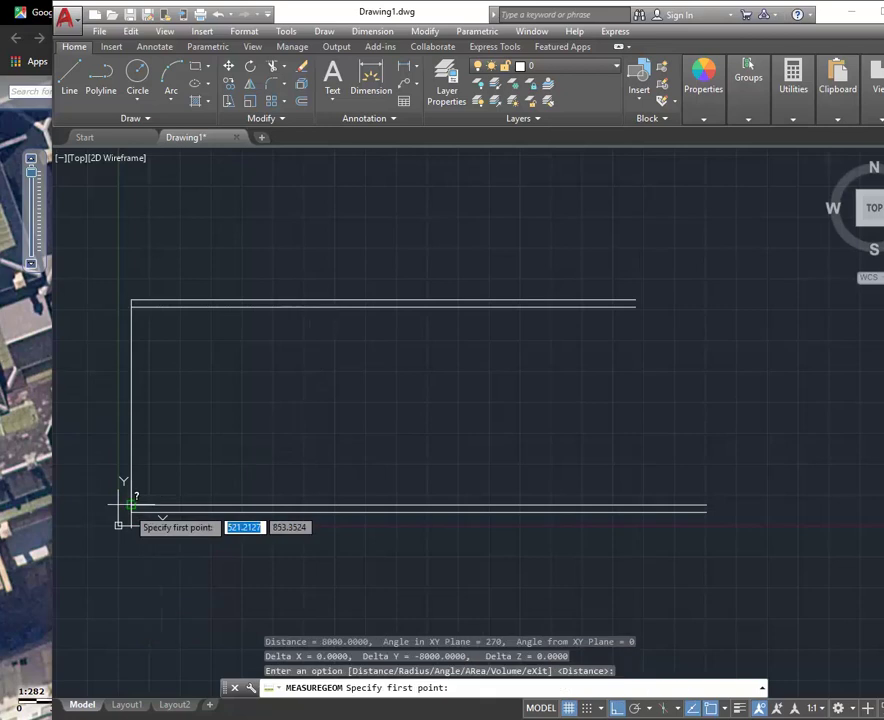
key(Escape)
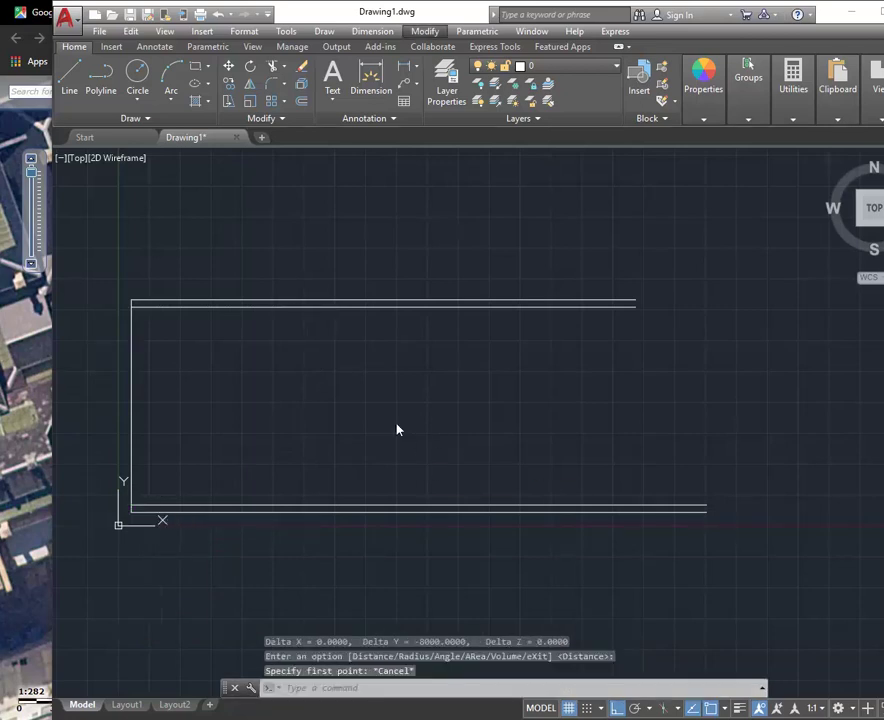
click(322, 399)
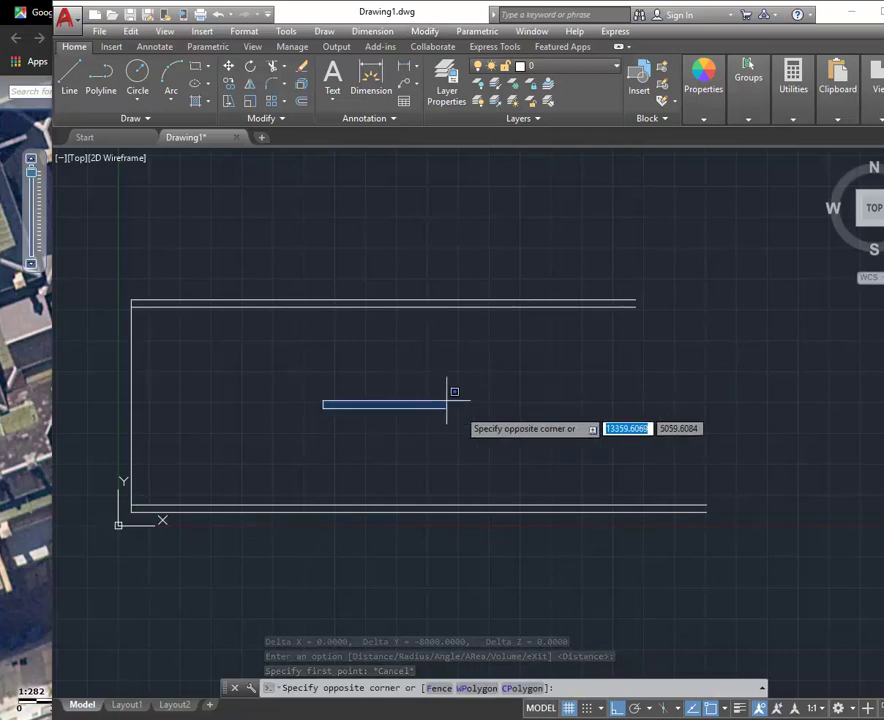
click(491, 400)
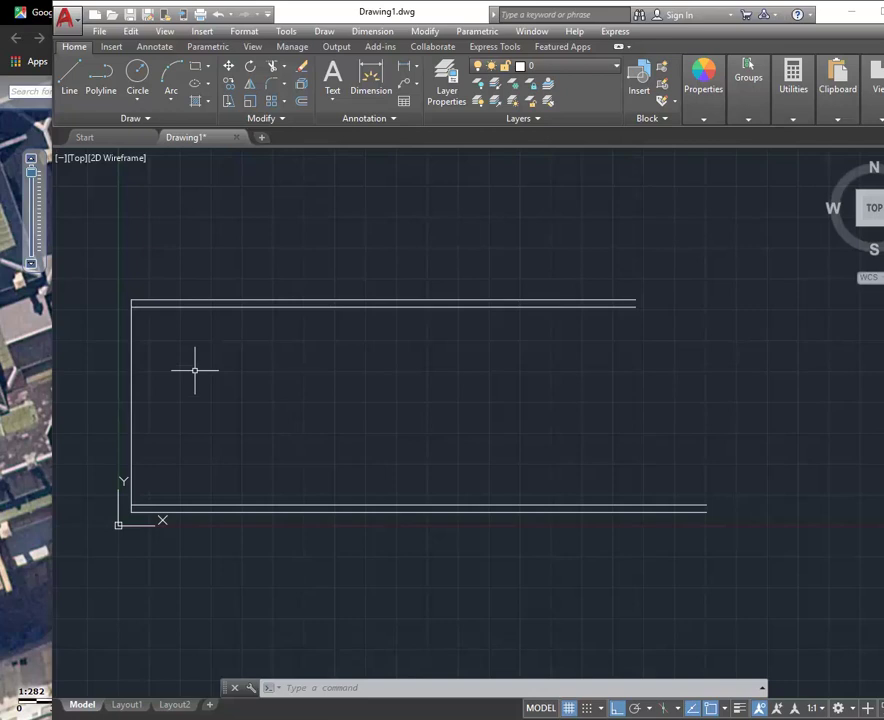
- Switch to the King St shop PDF in Acrobat Reader, examine the ground floor plan with the Hand tool, and return to AutoCAD
mouse_move(347, 702)
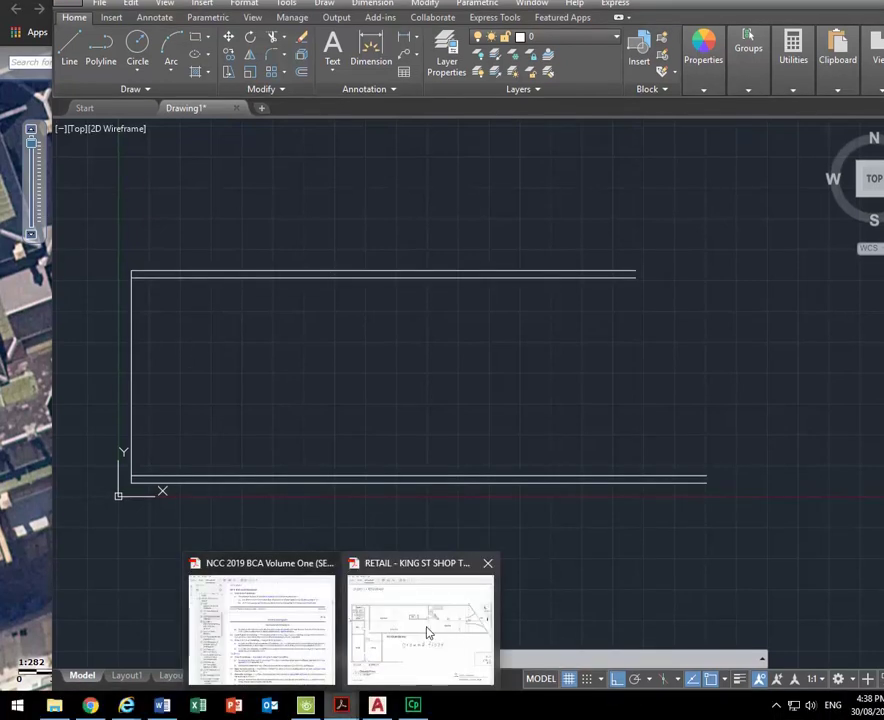
click(458, 631)
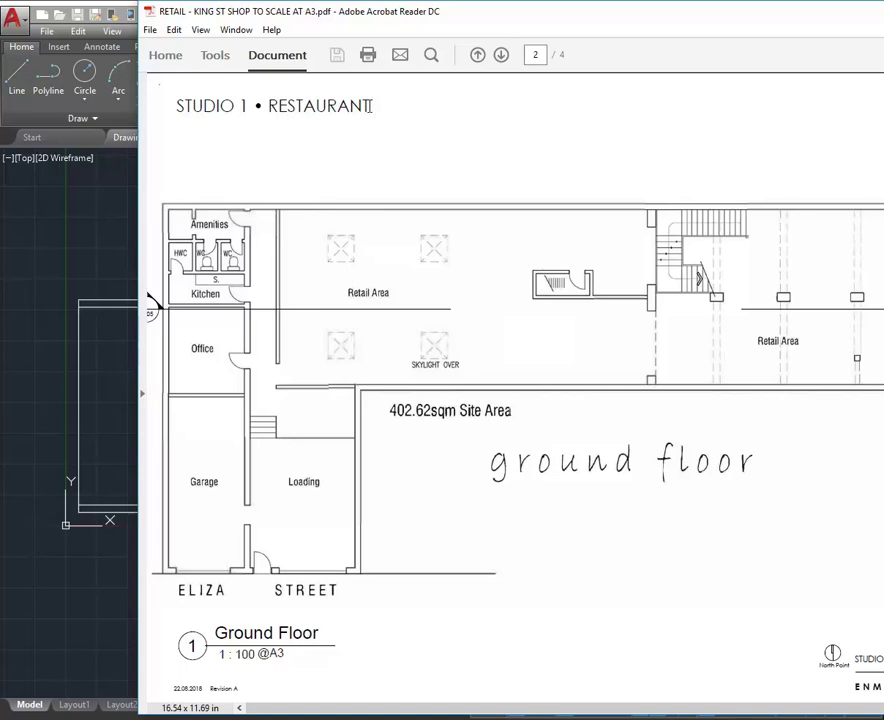
right_click(424, 218)
click(468, 285)
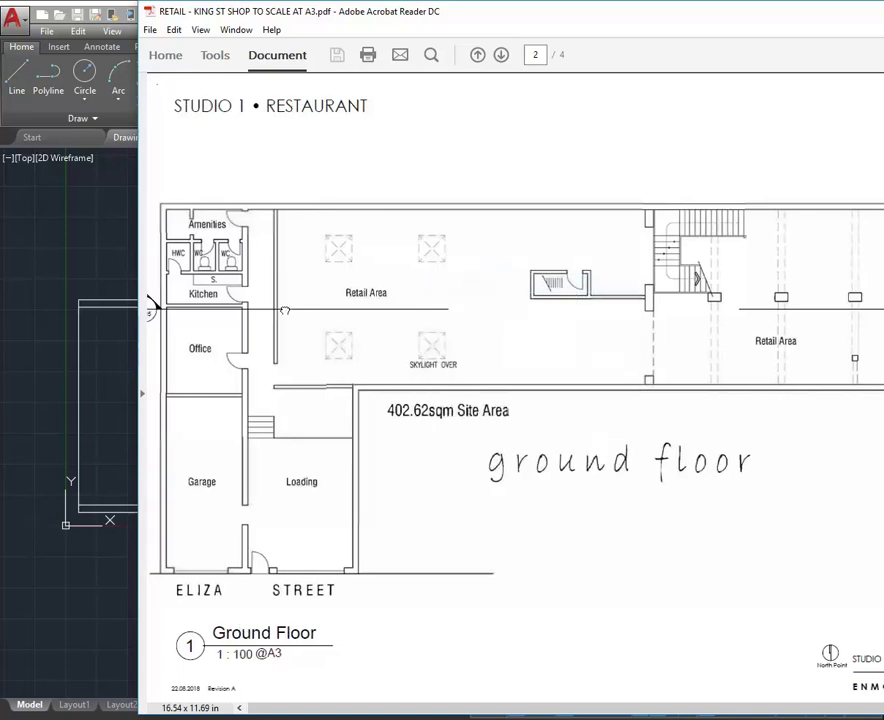
scroll(375, 282, down, 1)
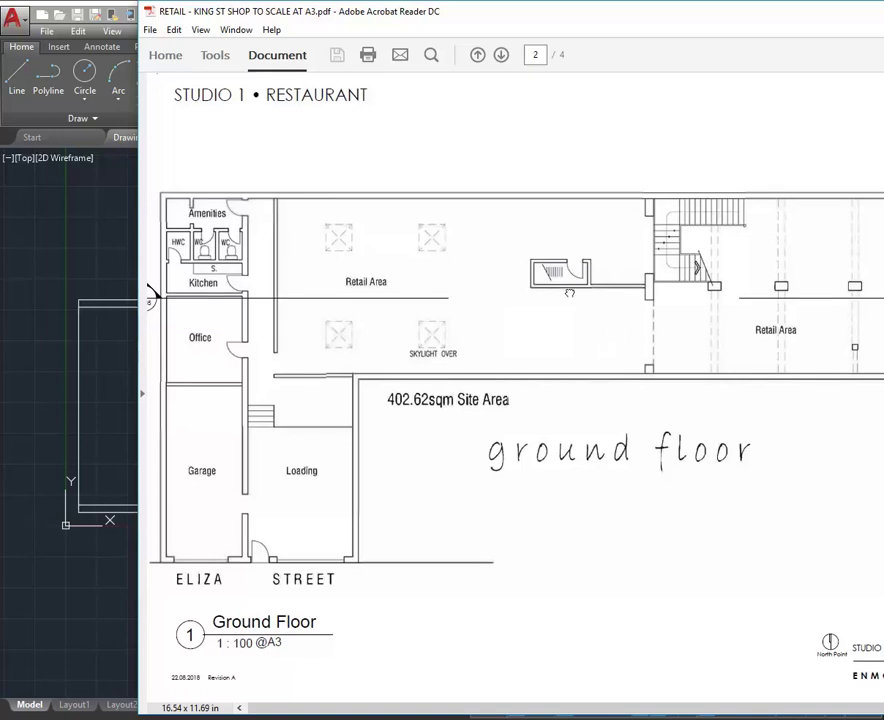
scroll(375, 282, up, 1)
drag(667, 14, 472, 36)
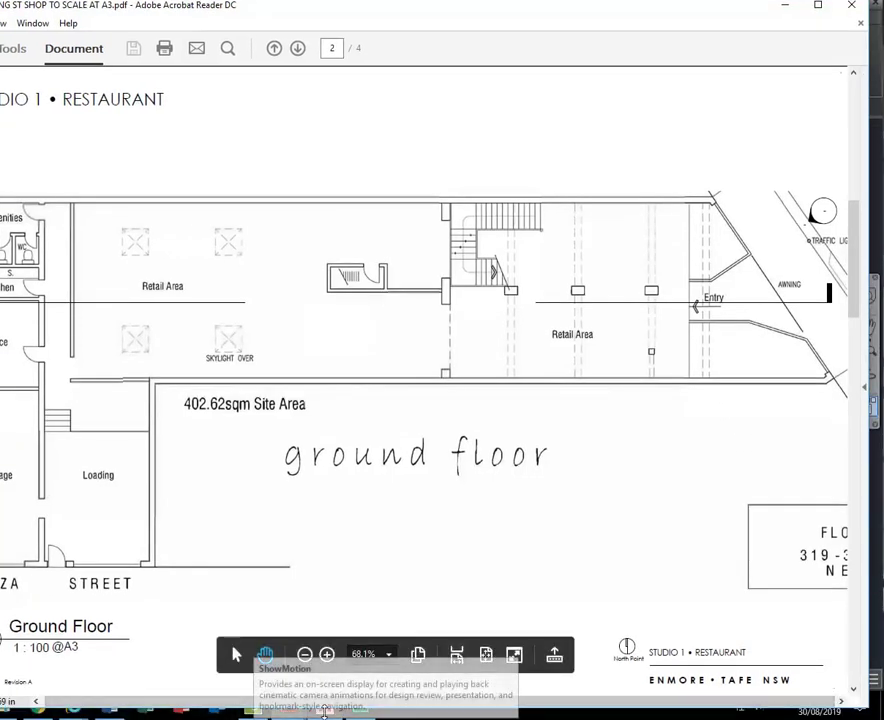
click(323, 710)
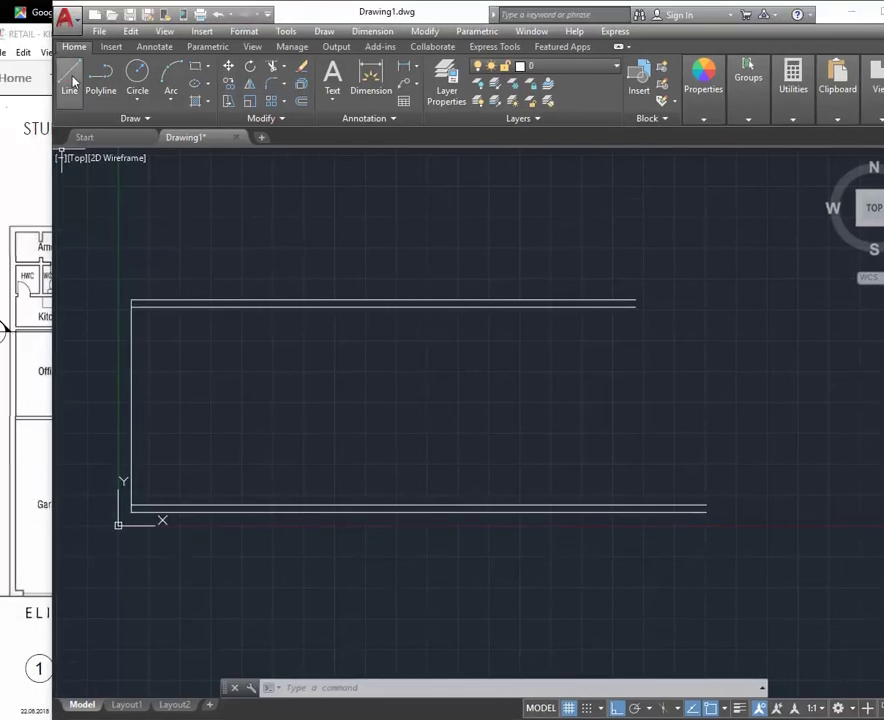
- Draw a short vertical line upward from the corner where the vertical end line meets the upper outer wall line
click(71, 80)
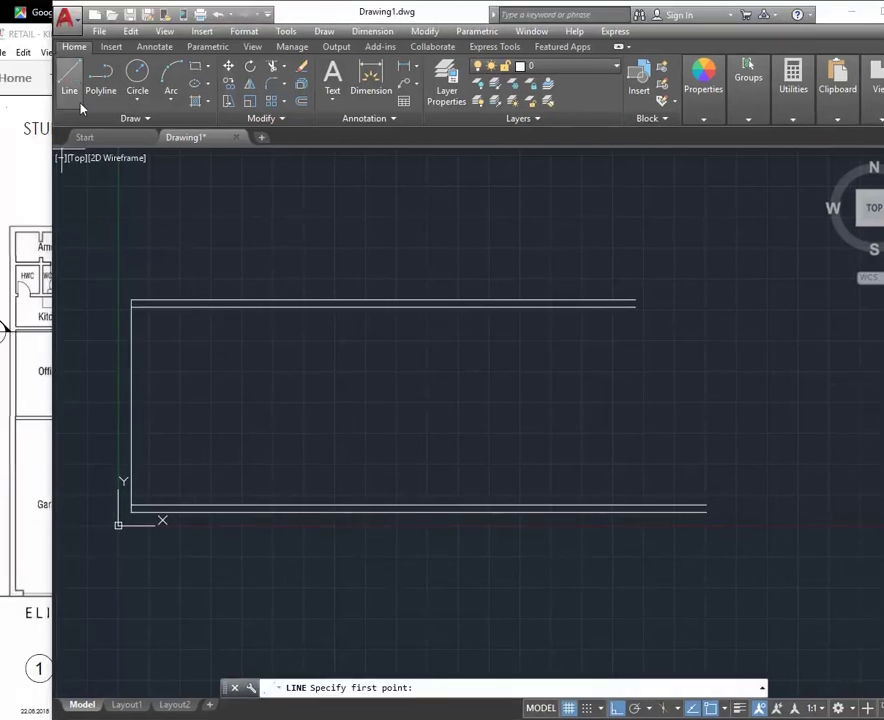
click(131, 300)
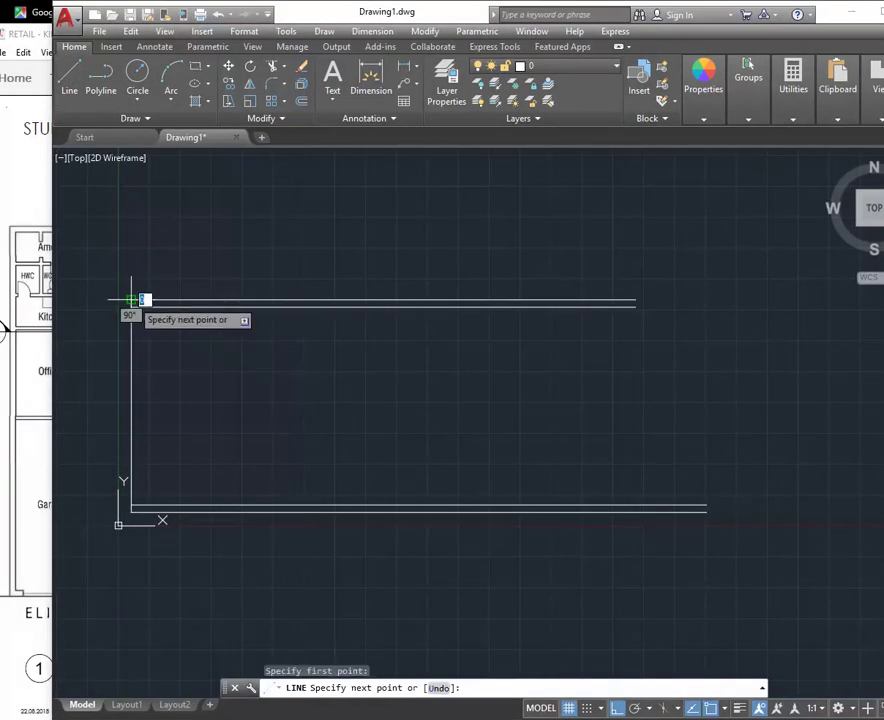
click(140, 228)
right_click(156, 230)
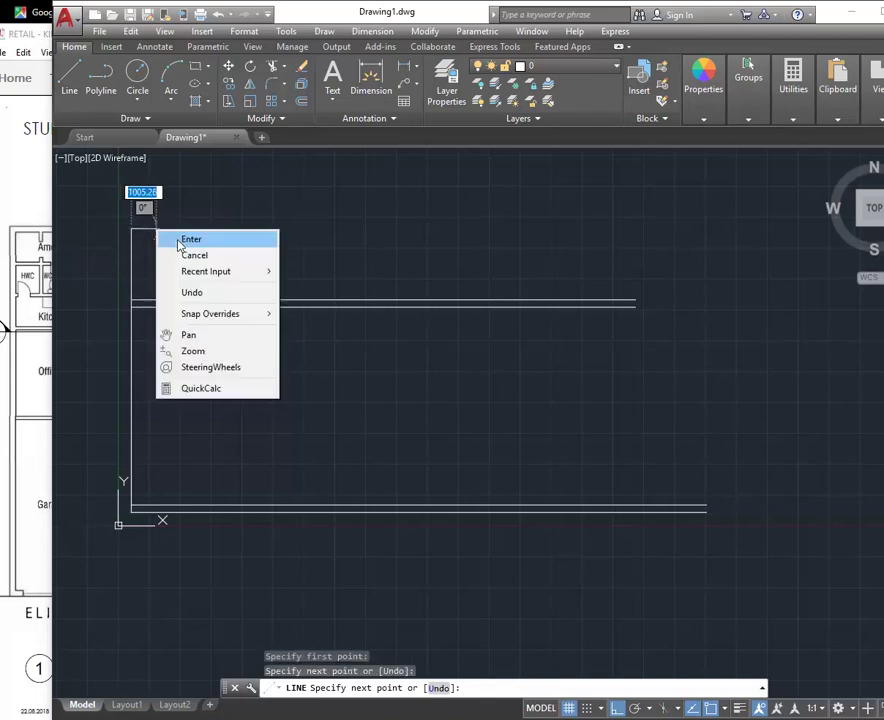
click(174, 239)
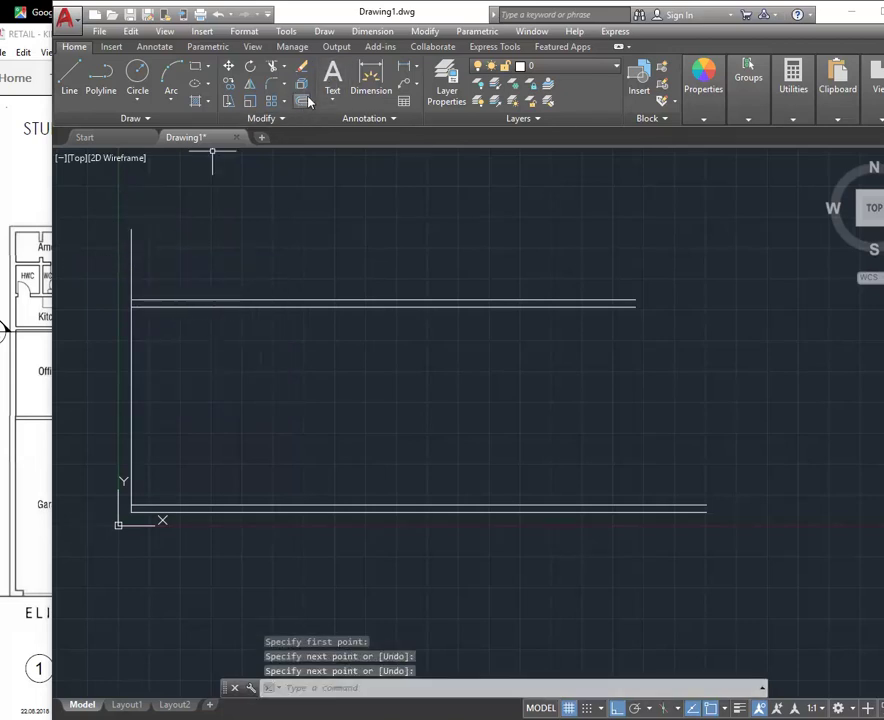
- Offset the short vertical line above the upper outer wall 35000 to the right and finish the Offset command
text(o)
key(Return)
text(3)
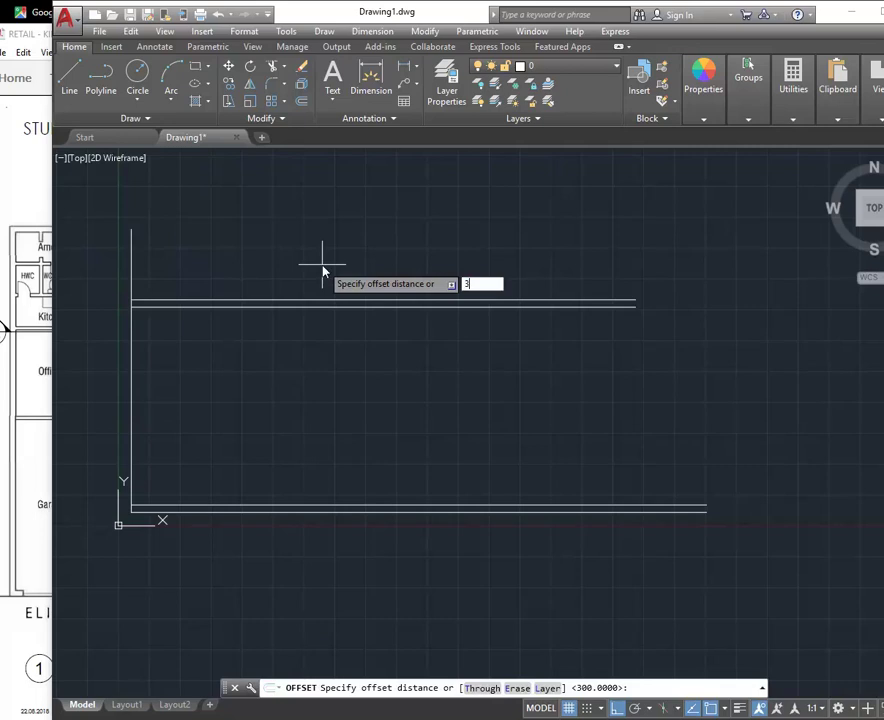
text(5000)
key(Return)
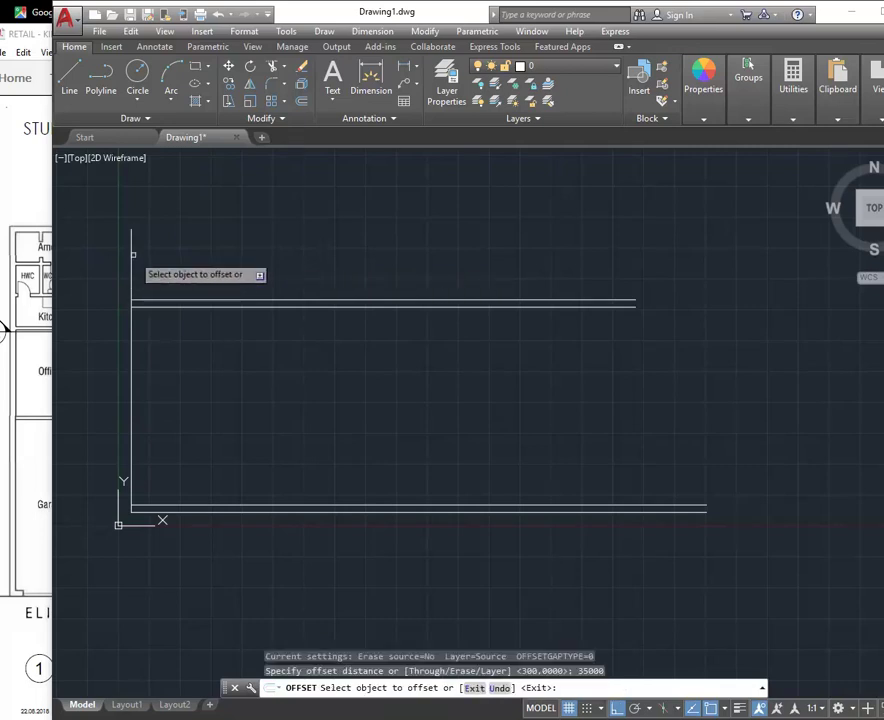
click(127, 256)
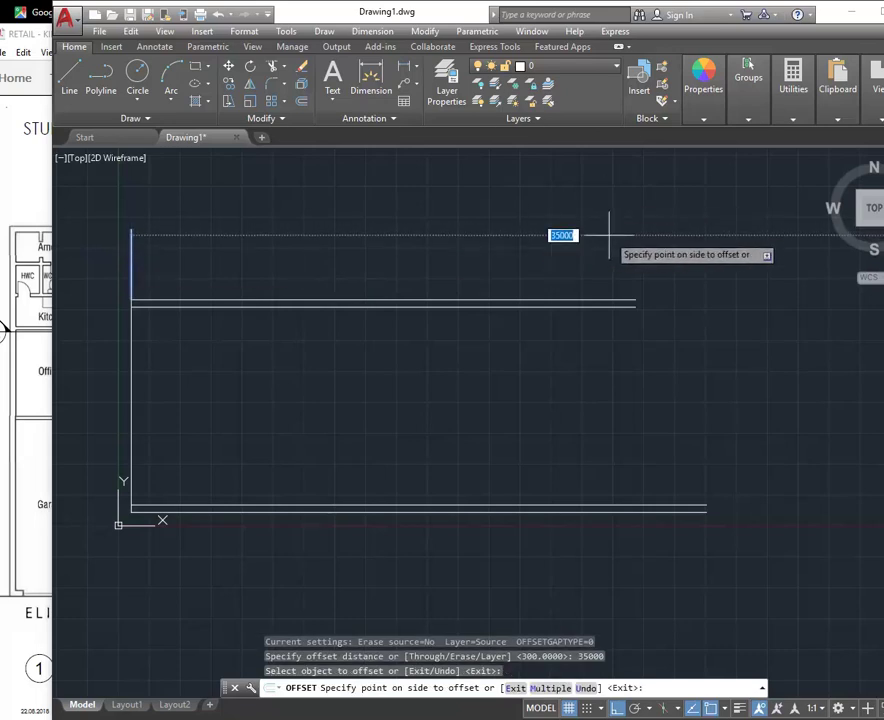
scroll(603, 250, down, 2)
middle_drag(600, 252, 430, 298)
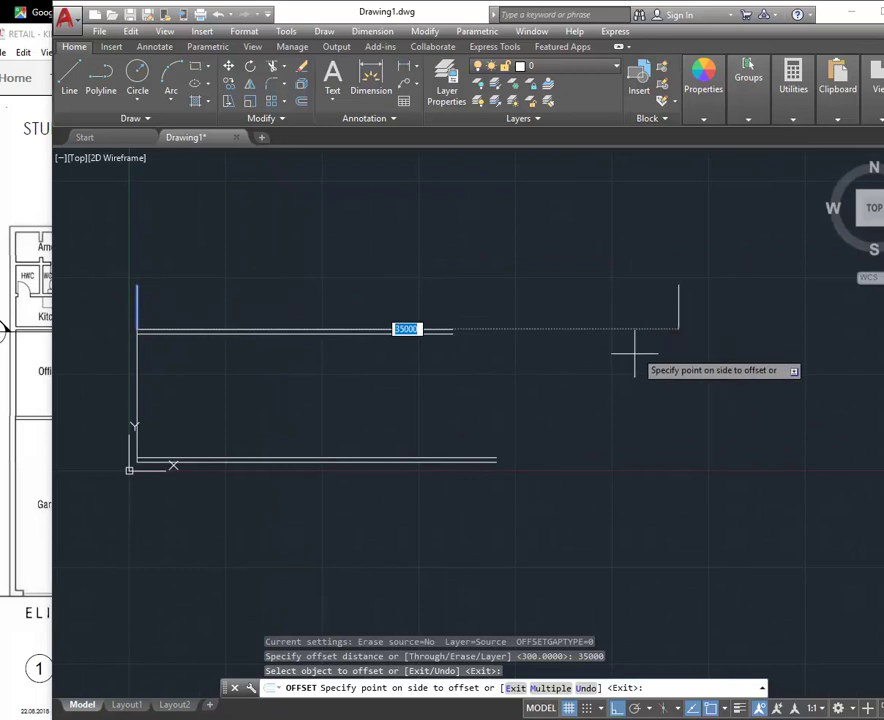
click(612, 376)
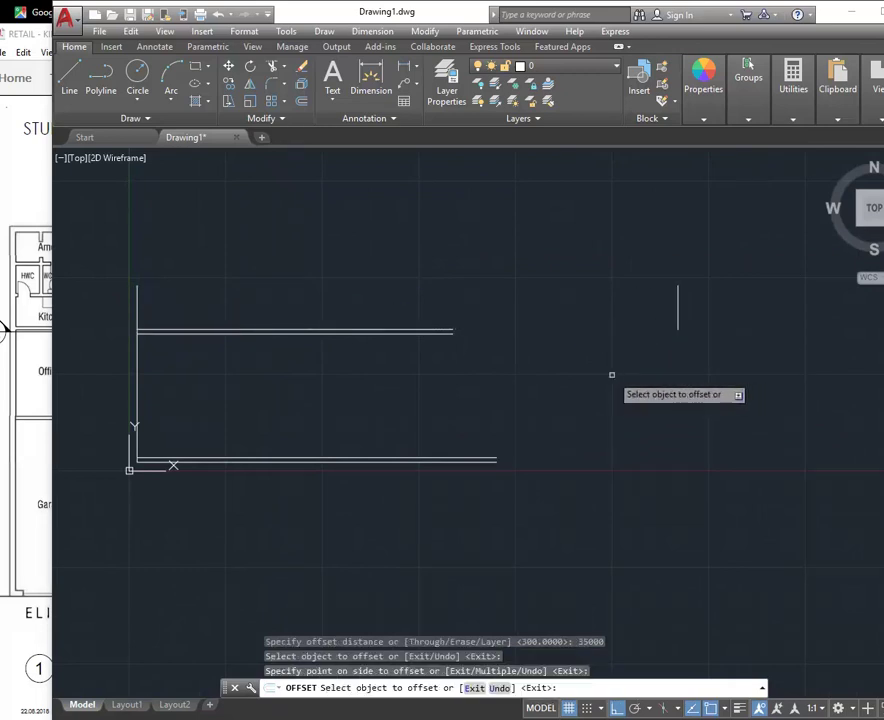
right_click(311, 230)
click(345, 240)
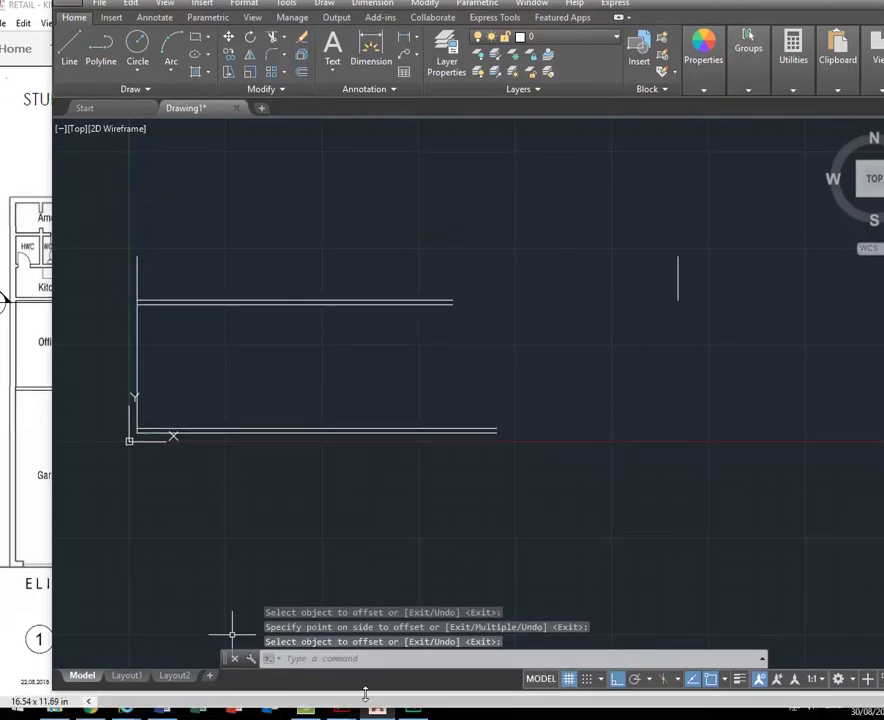
- Switch to the King St shop PDF in Acrobat Reader, check the ground floor plan's wall ends, and return to AutoCAD
mouse_move(342, 710)
click(458, 650)
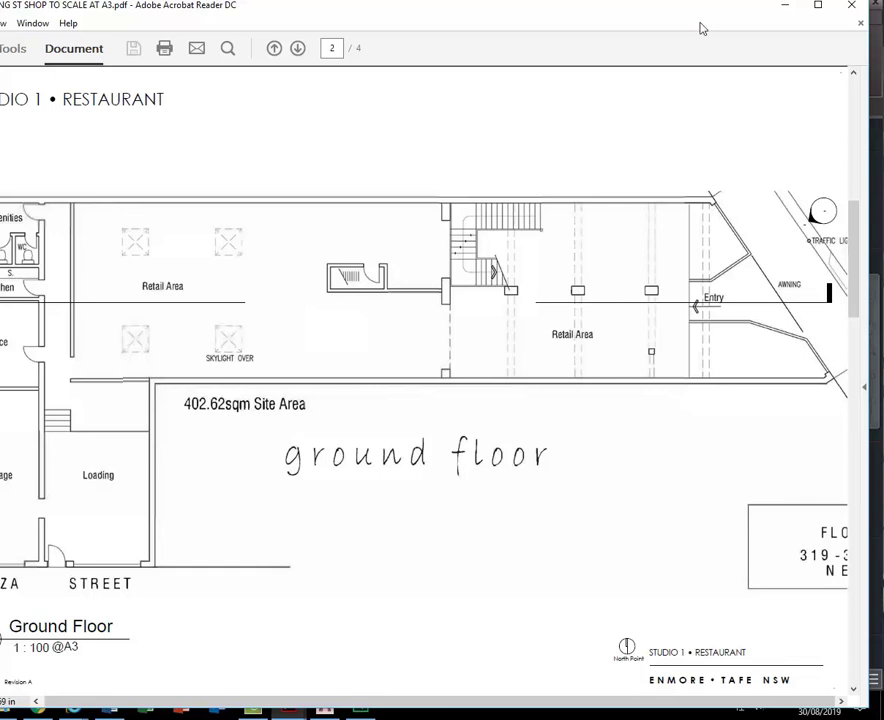
click(788, 22)
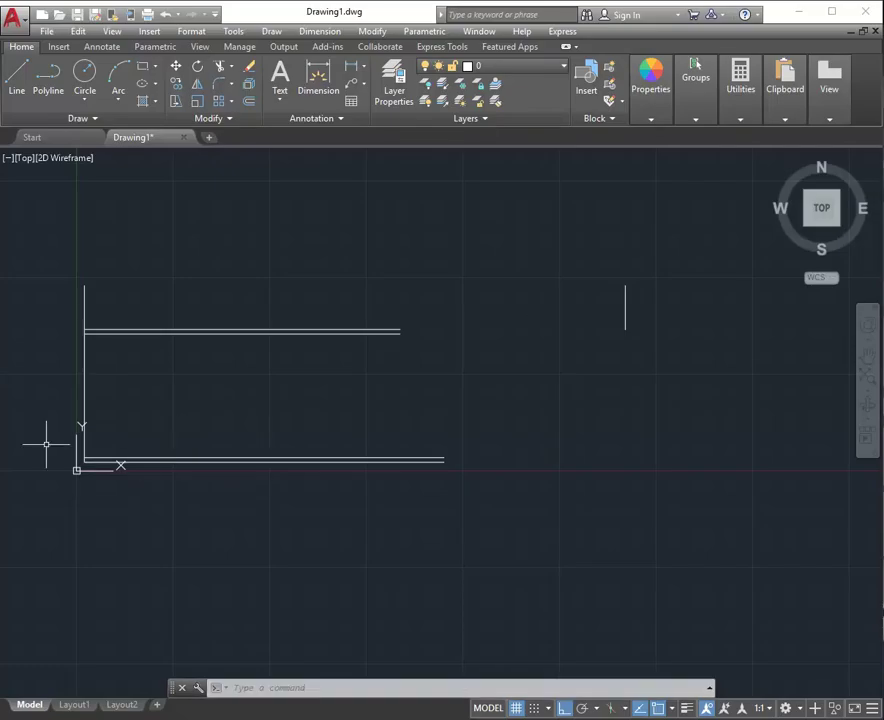
- Draw a short vertical line downward from the corner where the vertical end line meets the lower outer wall line
click(17, 78)
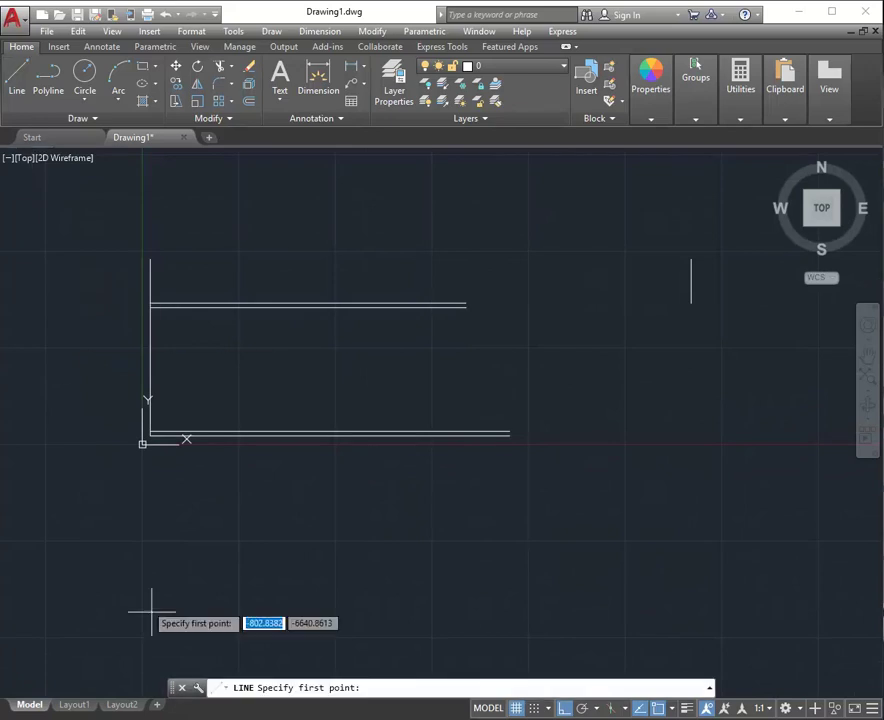
click(146, 440)
right_click(197, 428)
click(230, 434)
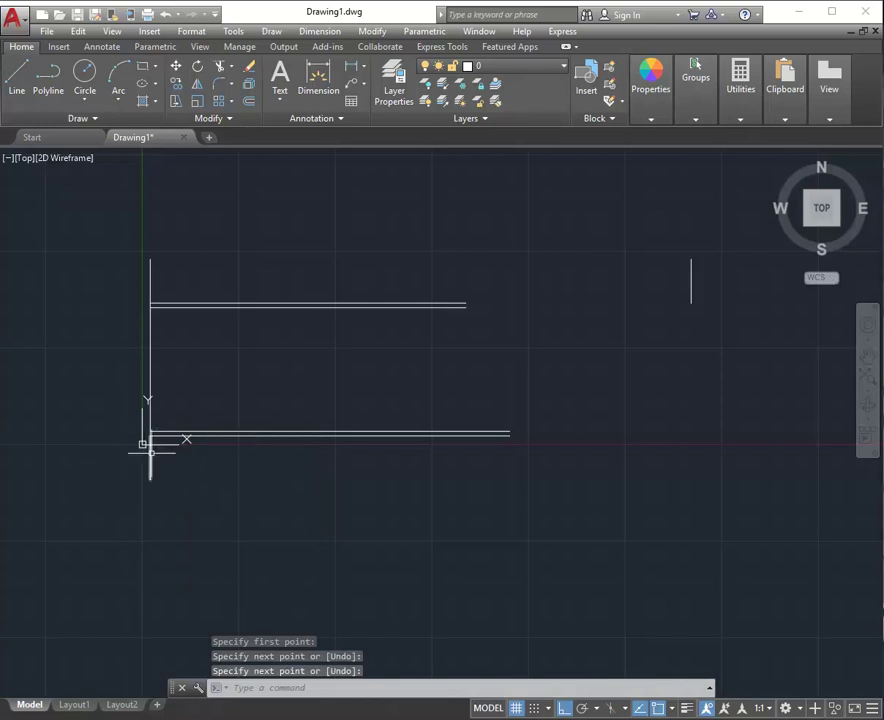
click(150, 457)
key(Escape)
key(Escape)
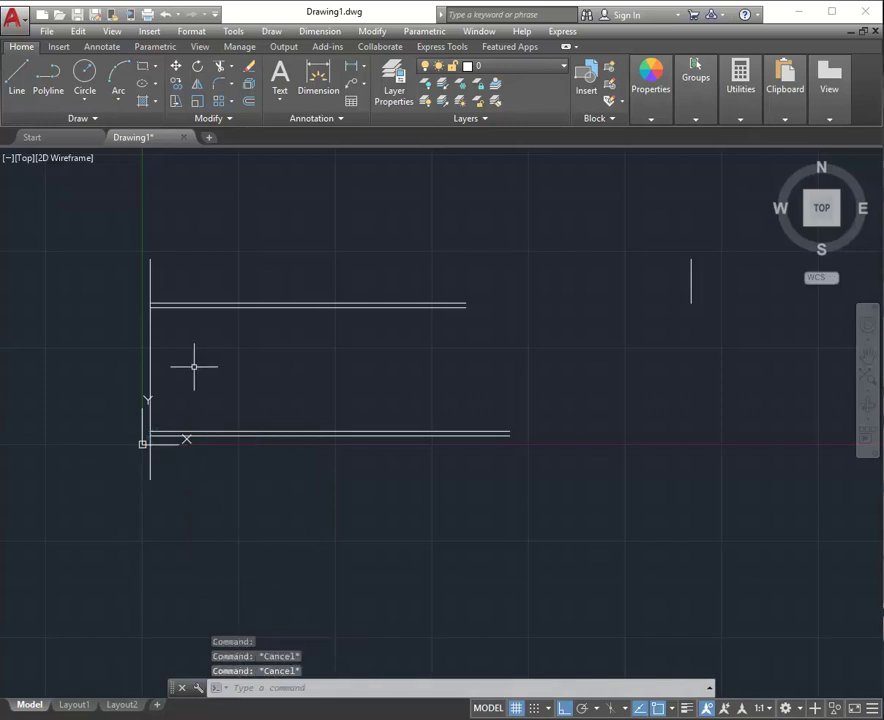
click(150, 452)
key(Escape)
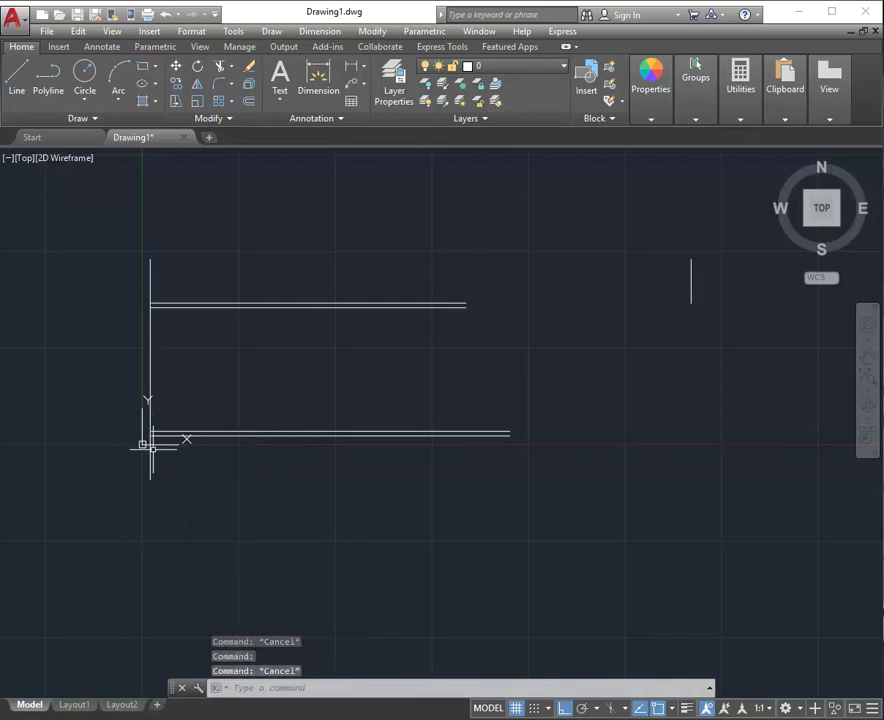
click(150, 447)
scroll(147, 446, up, 8)
scroll(300, 485, down, 4)
scroll(308, 488, down, 2)
middle_drag(422, 394, 250, 374)
scroll(249, 370, down, 2)
key(Escape)
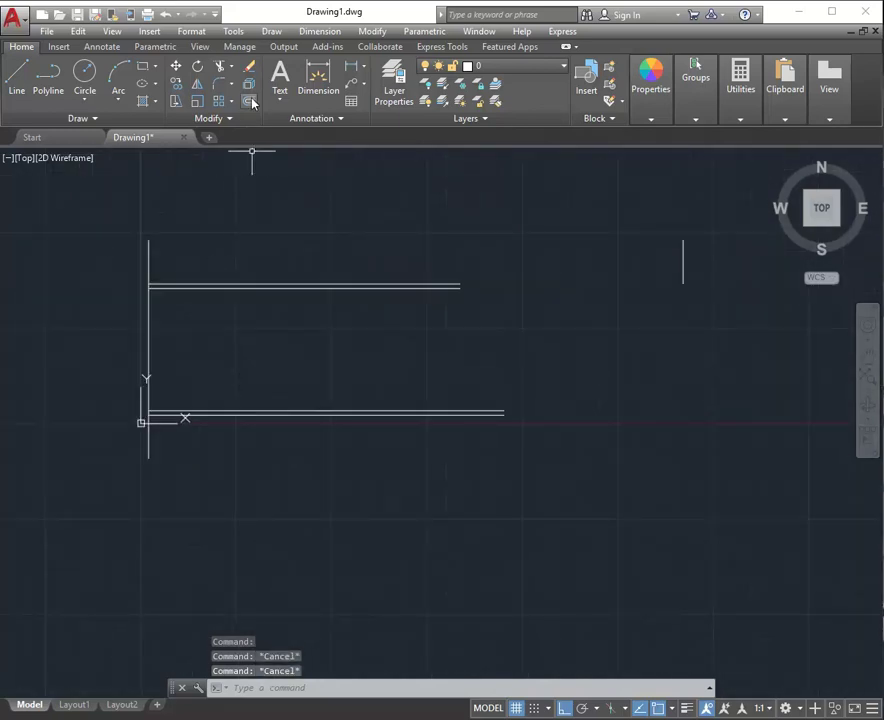
- Offset the short vertical line below the lower outer wall 40300 to the right and finish the Offset command
click(251, 102)
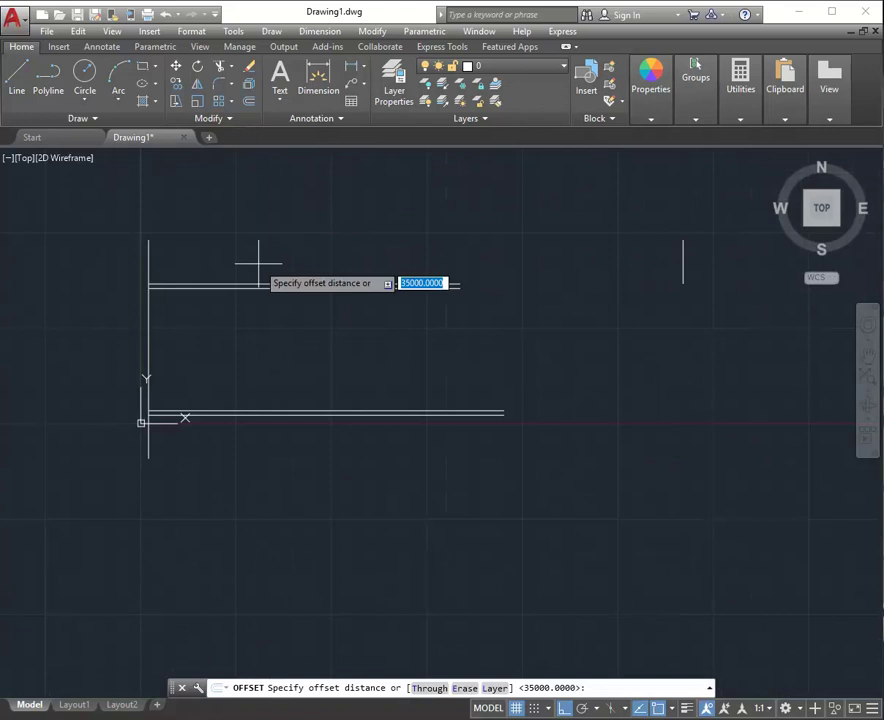
text(40300)
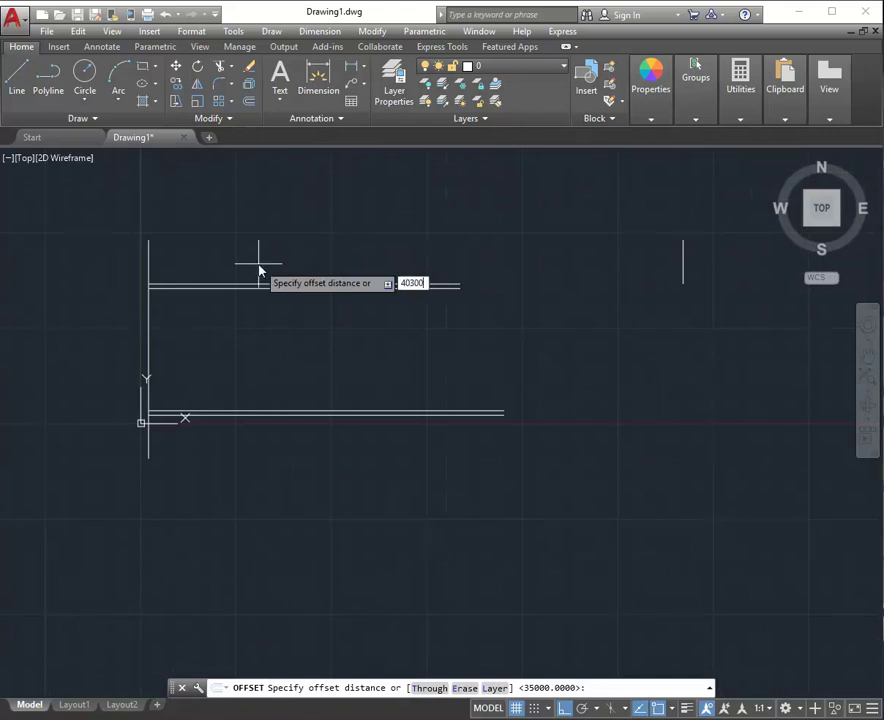
key(Return)
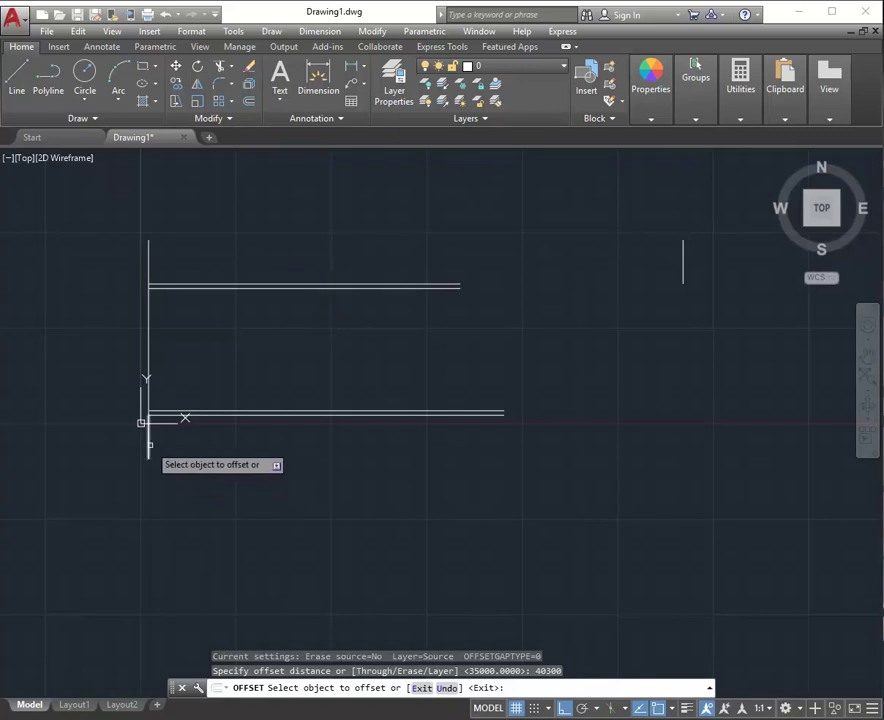
click(145, 428)
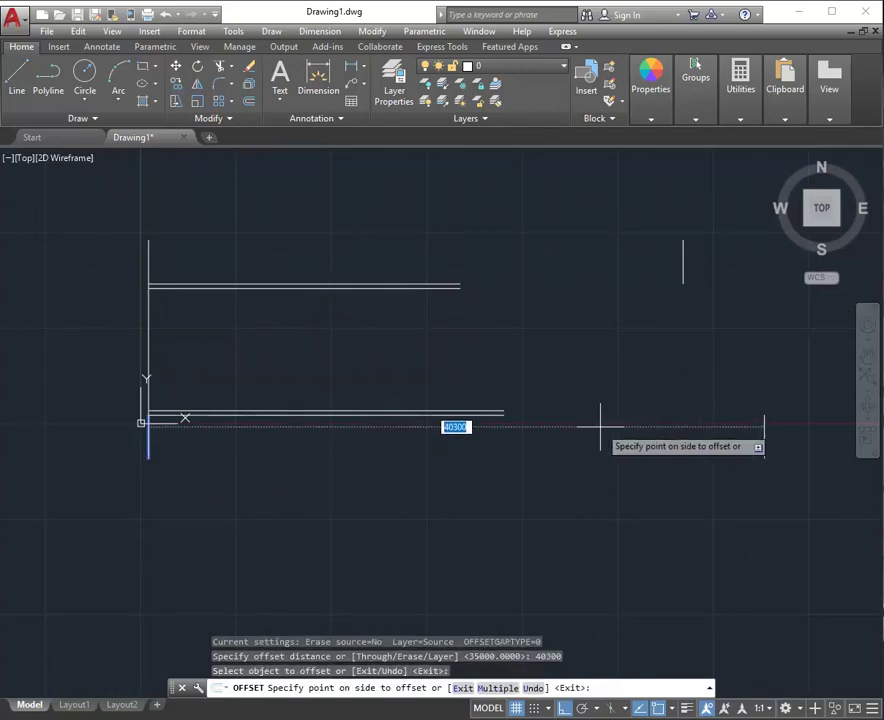
click(651, 428)
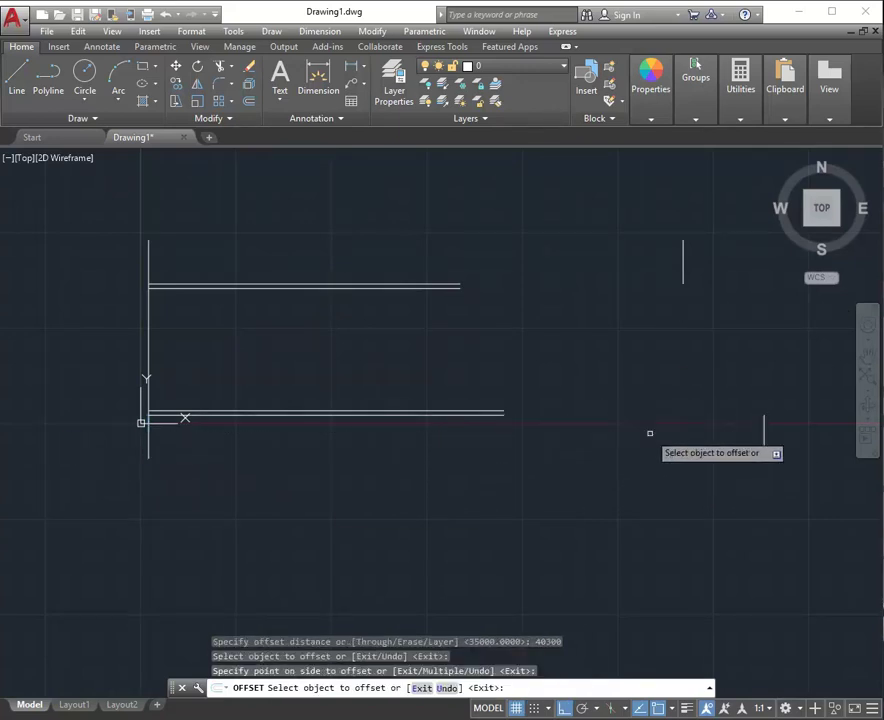
right_click(623, 387)
click(647, 397)
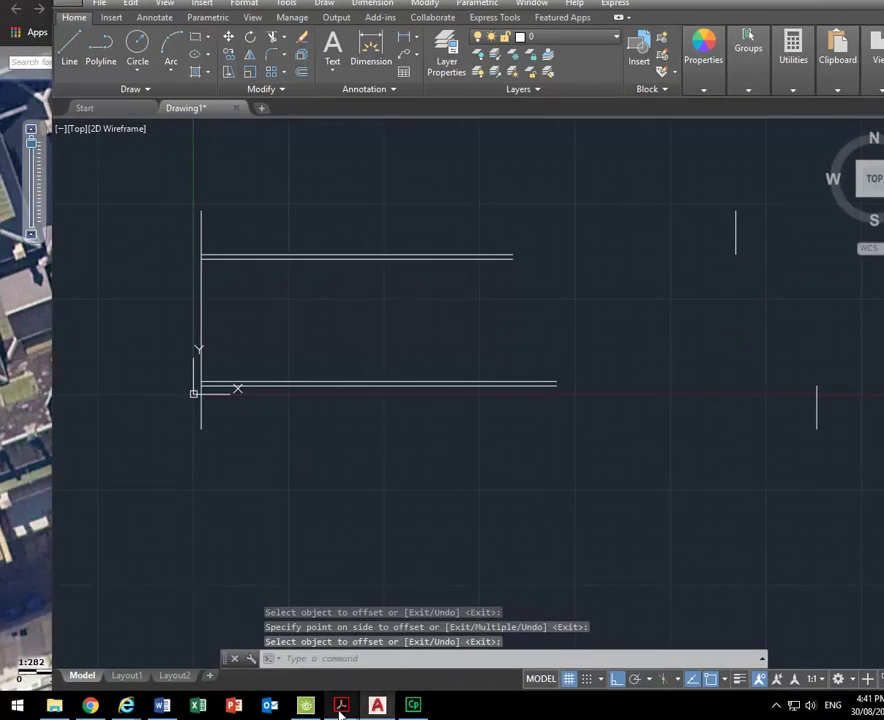
- Switch to the King St shop PDF in Acrobat Reader and change from the Hand tool to the Select Tool
mouse_move(287, 719)
click(418, 656)
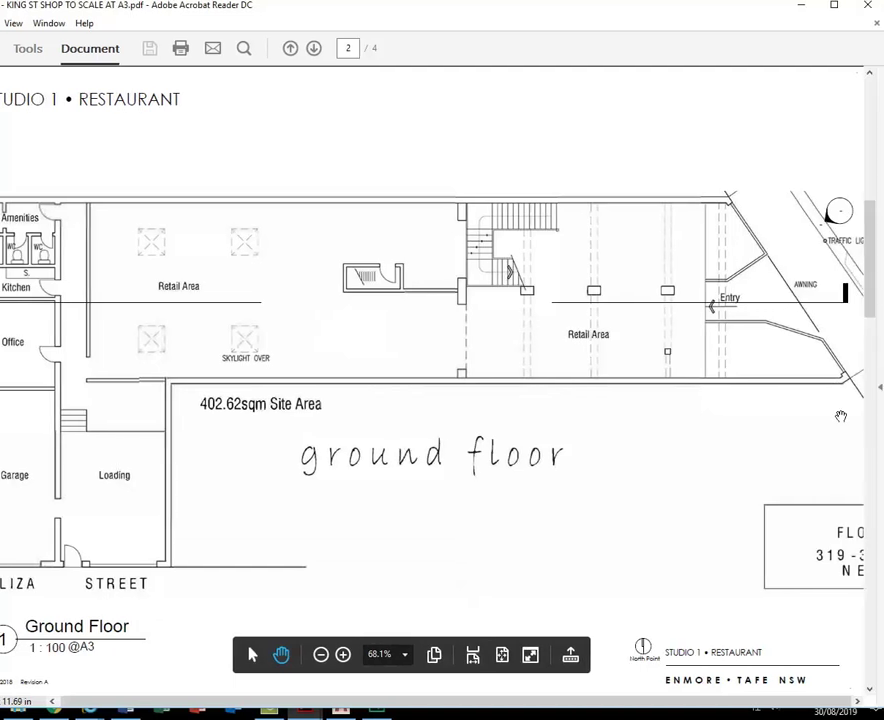
click(228, 48)
click(827, 76)
right_click(453, 199)
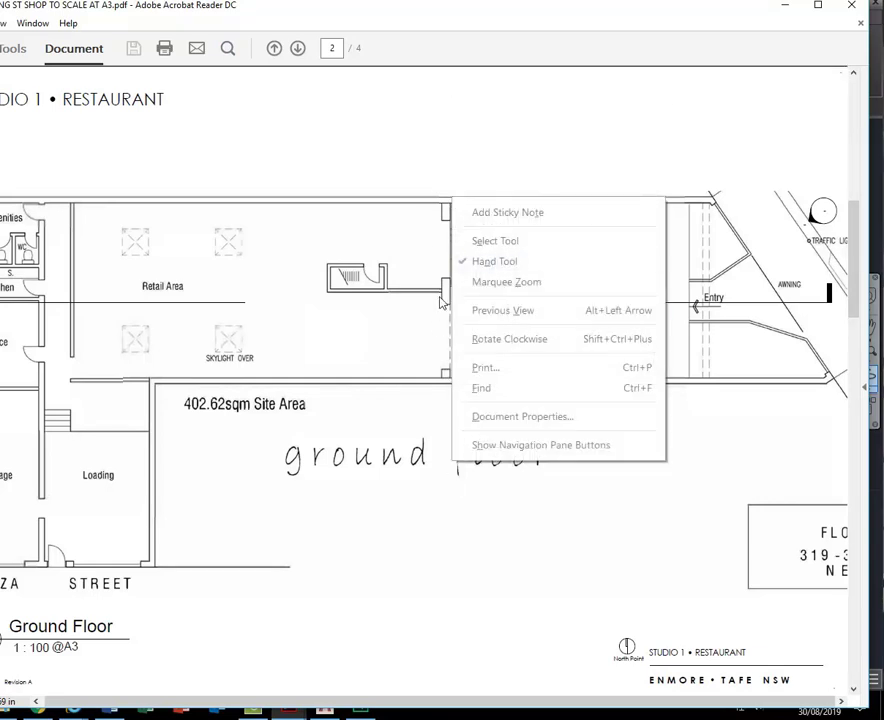
click(499, 241)
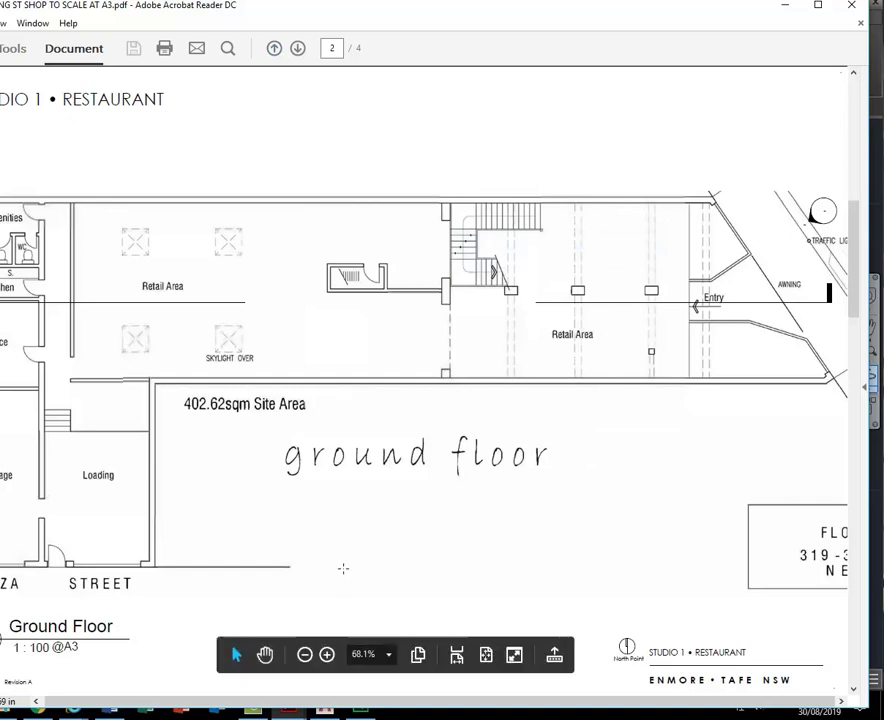
- Examine the angled shopfront around the Entry and the lower wall's end at 200% zoom, and return to AutoCAD
click(327, 655)
click(327, 655)
click(327, 655)
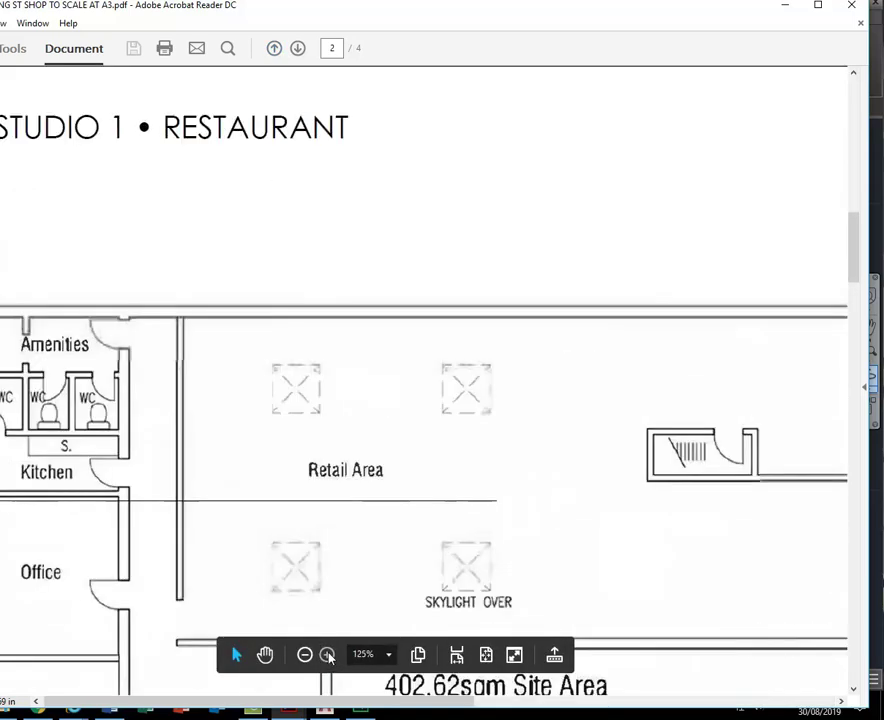
scroll(326, 602, down, 2)
drag(342, 701, 710, 701)
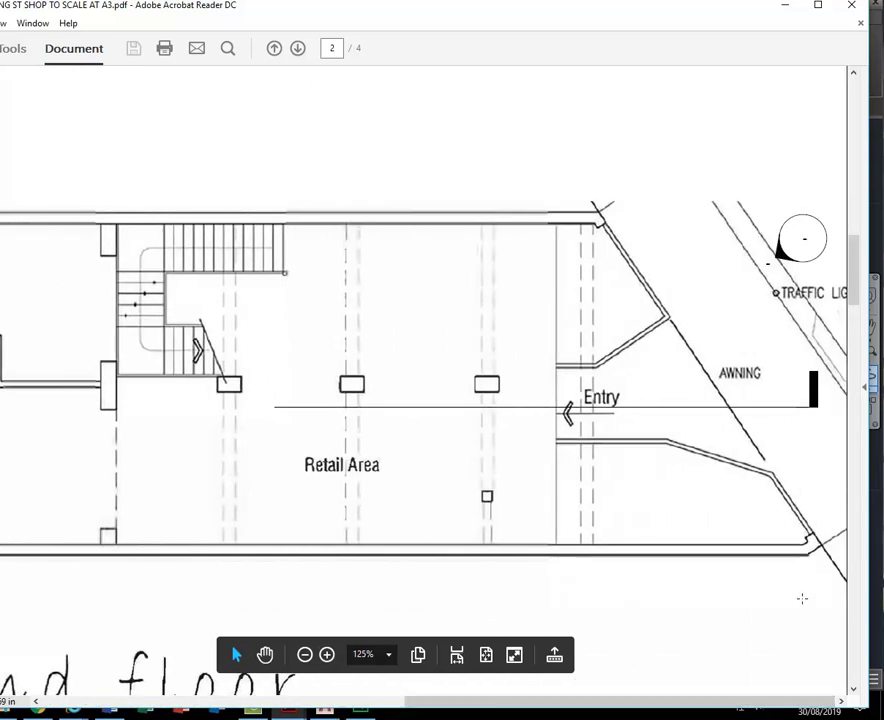
click(327, 658)
click(327, 658)
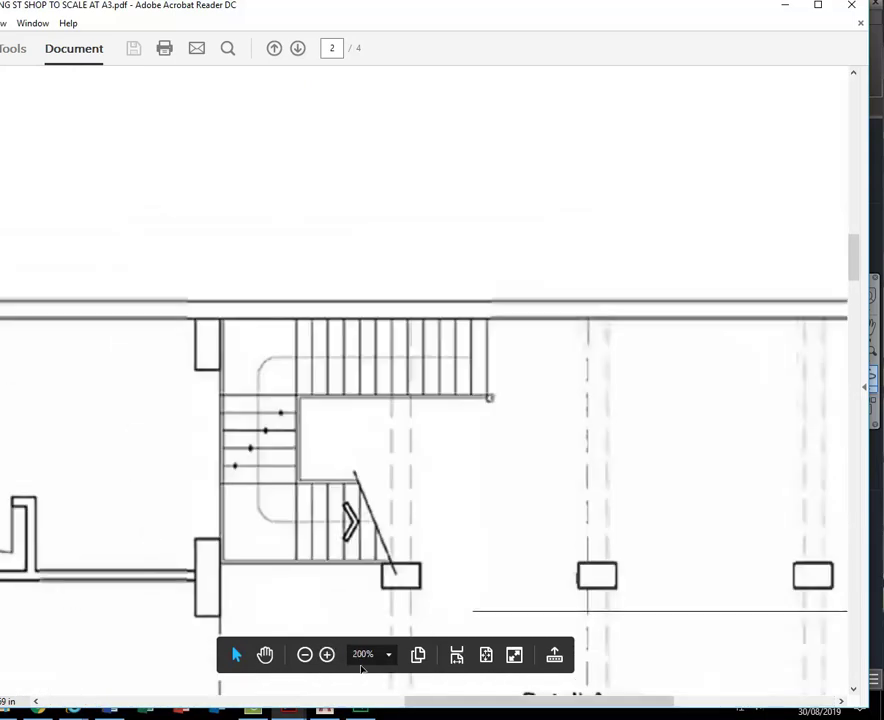
drag(426, 701, 758, 690)
scroll(689, 597, down, 5)
scroll(689, 597, down, 2)
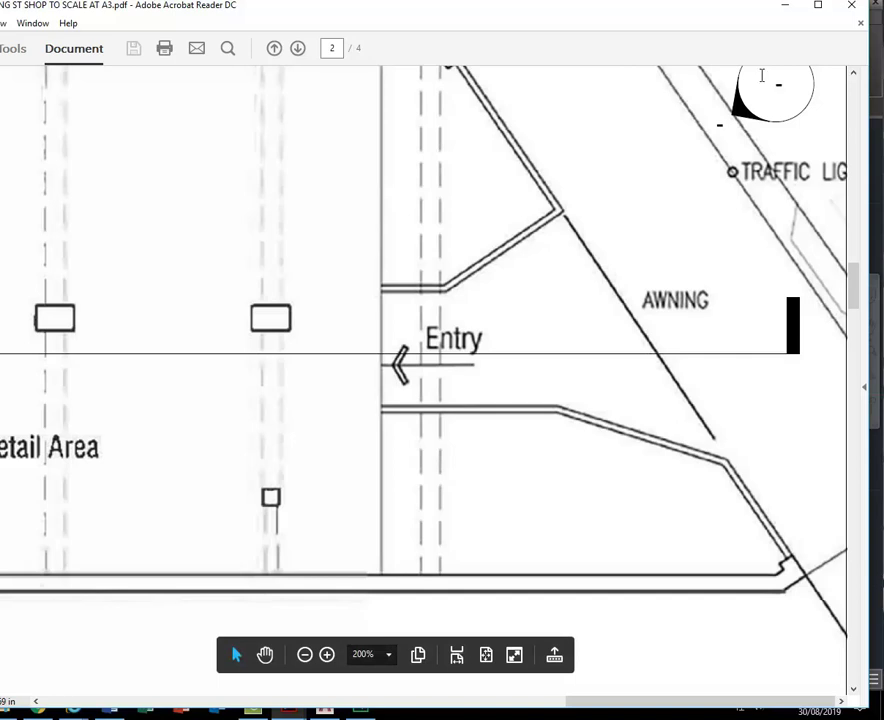
click(788, 7)
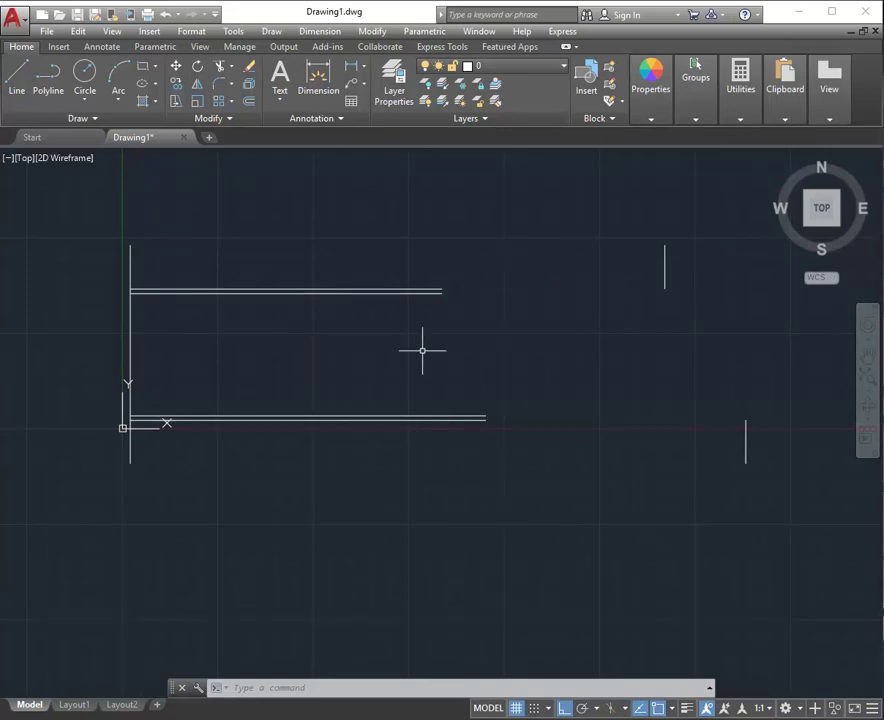
- Stretch the right end of the lower outer wall line to the upper endpoint of the short vertical line offset 40300
click(441, 418)
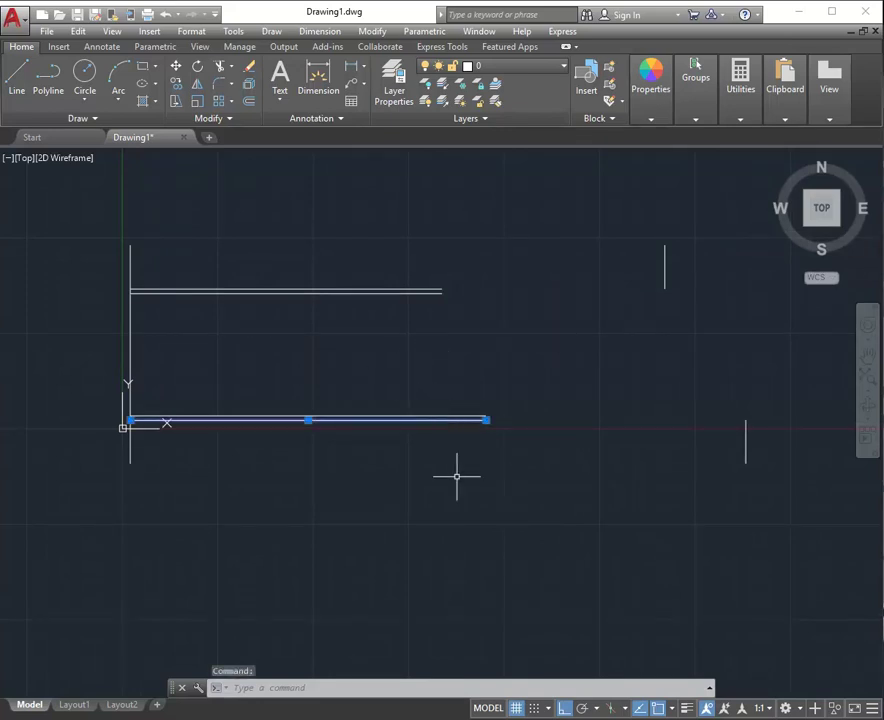
mouse_move(486, 420)
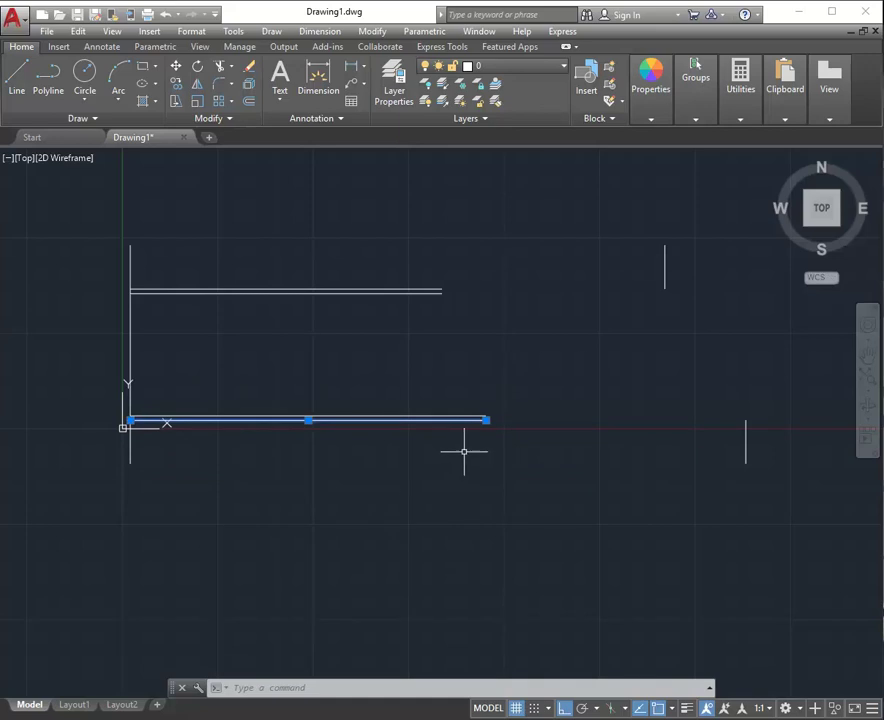
click(486, 420)
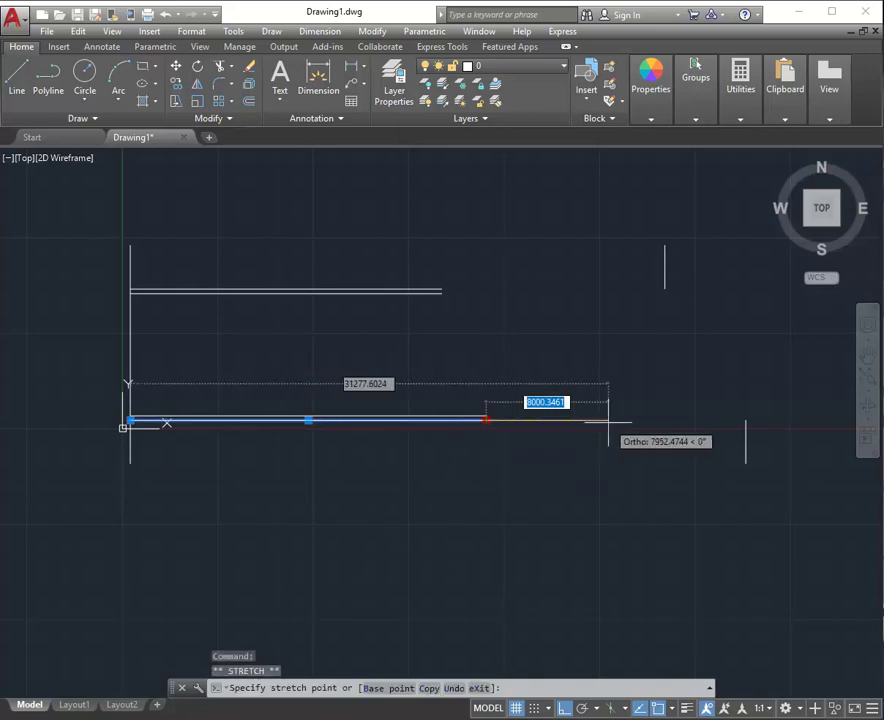
click(747, 420)
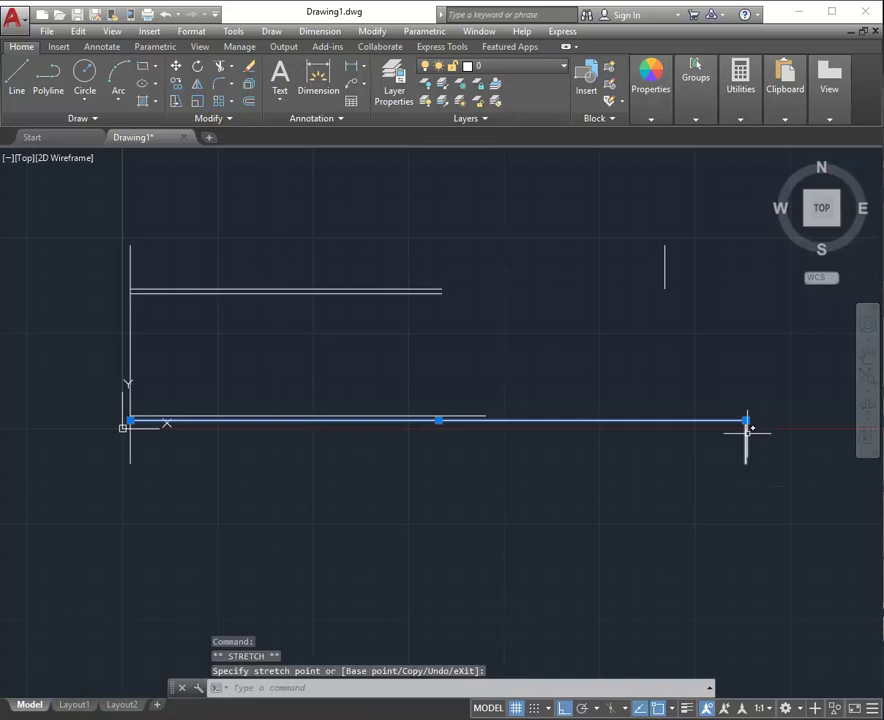
key(Escape)
key(Escape)
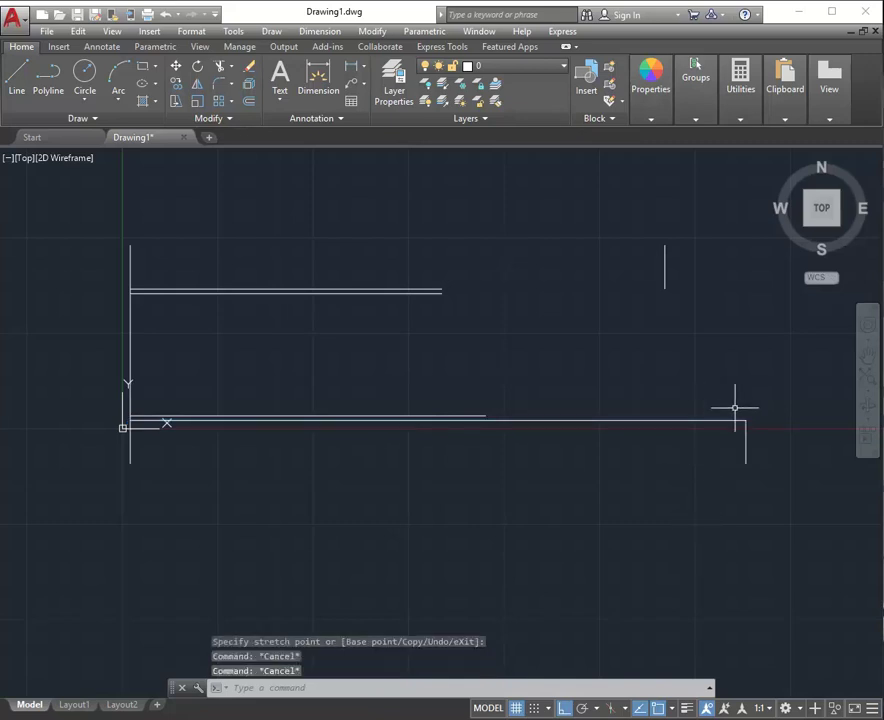
- Turn Ortho off and draw a line from the lower outer wall's street-side corner to a relative point at 300,250
scroll(749, 399, up, 6)
mouse_move(758, 401)
middle_down()
mouse_move(600, 381)
mouse_move(626, 428)
mouse_move(567, 405)
middle_up()
scroll(626, 428, up, 2)
scroll(567, 405, up, 2)
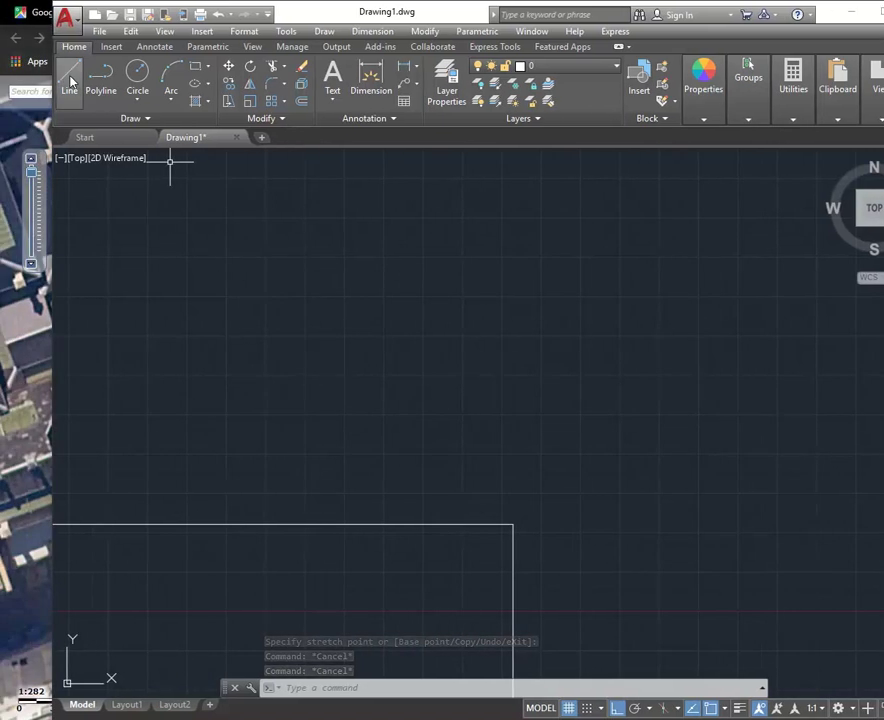
click(70, 80)
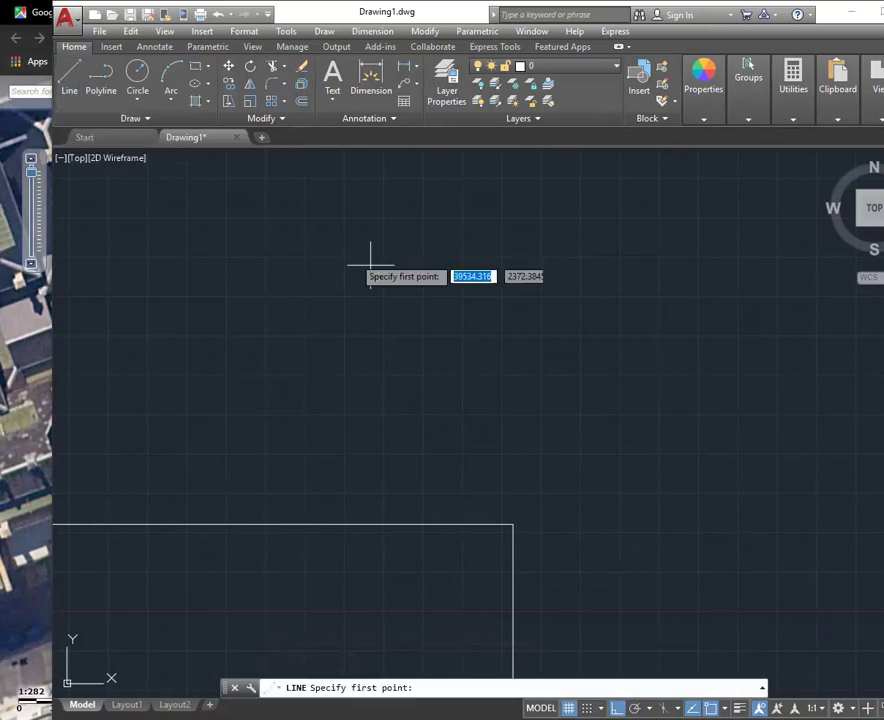
click(513, 523)
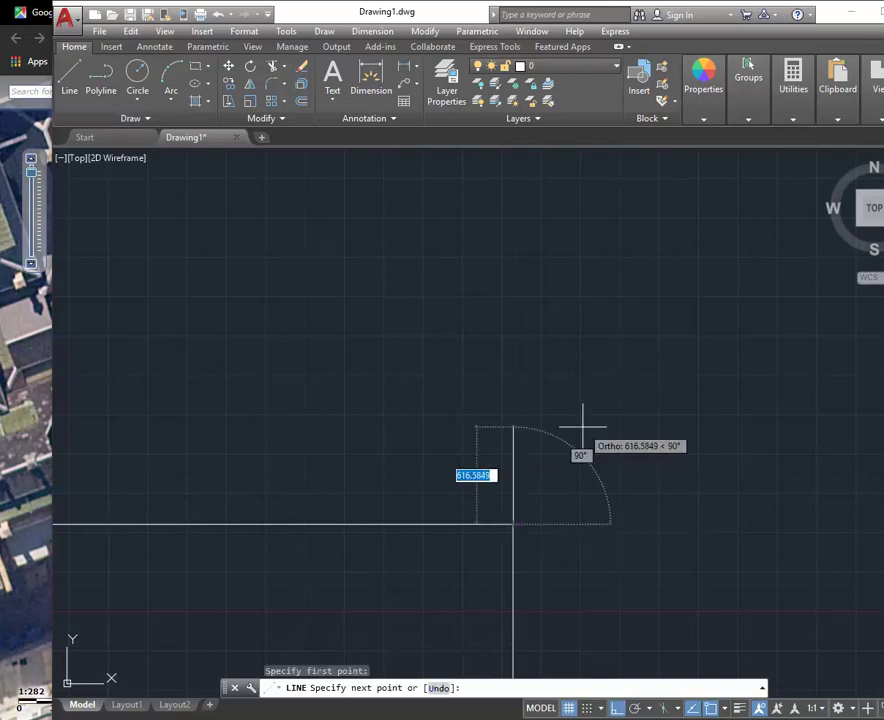
key(F8)
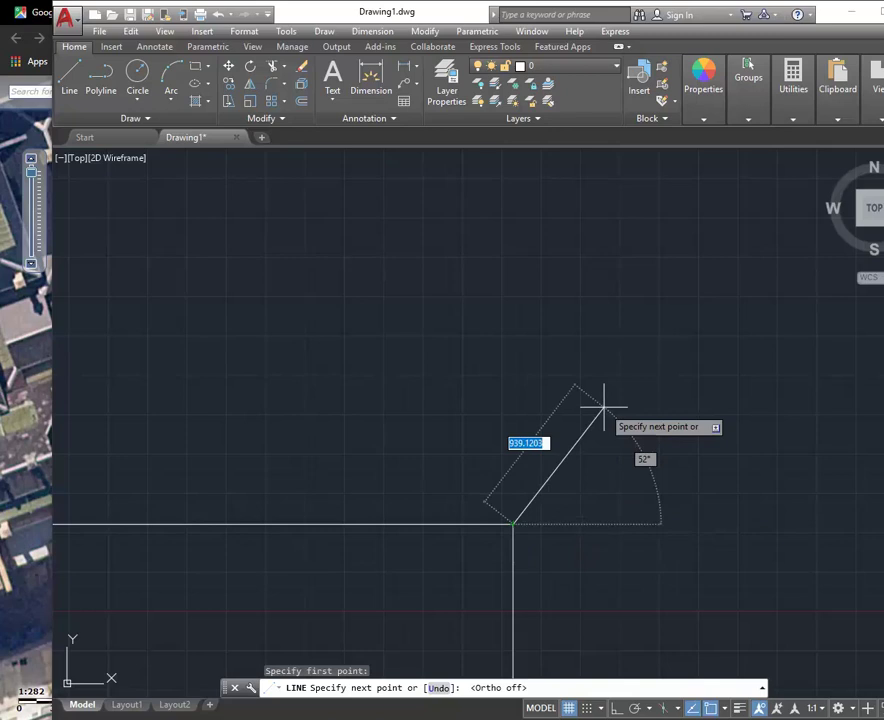
text(300)
key(Tab)
text(250)
key(Return)
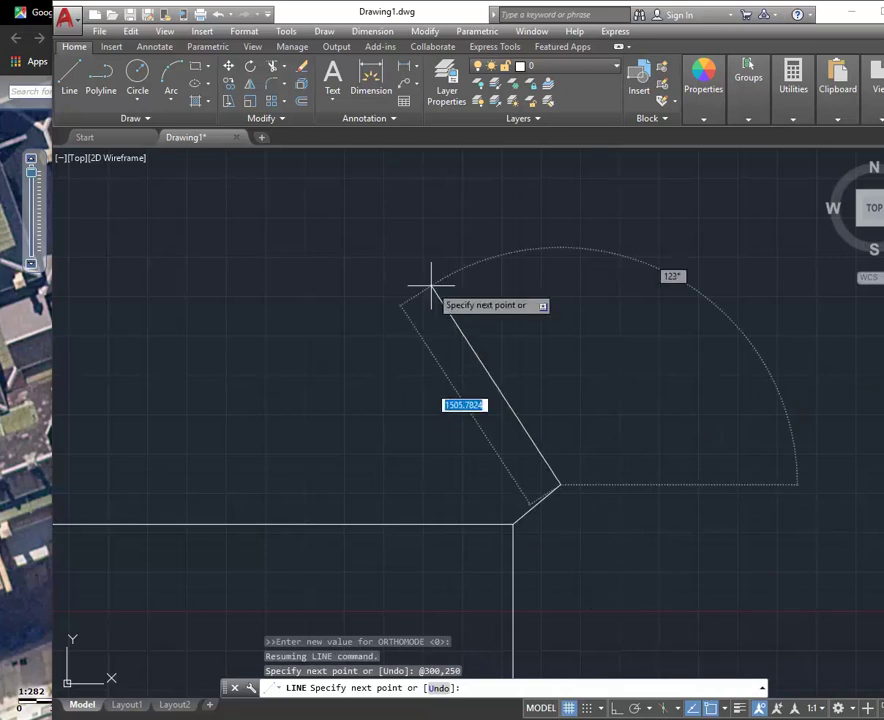
key(Escape)
key(Escape)
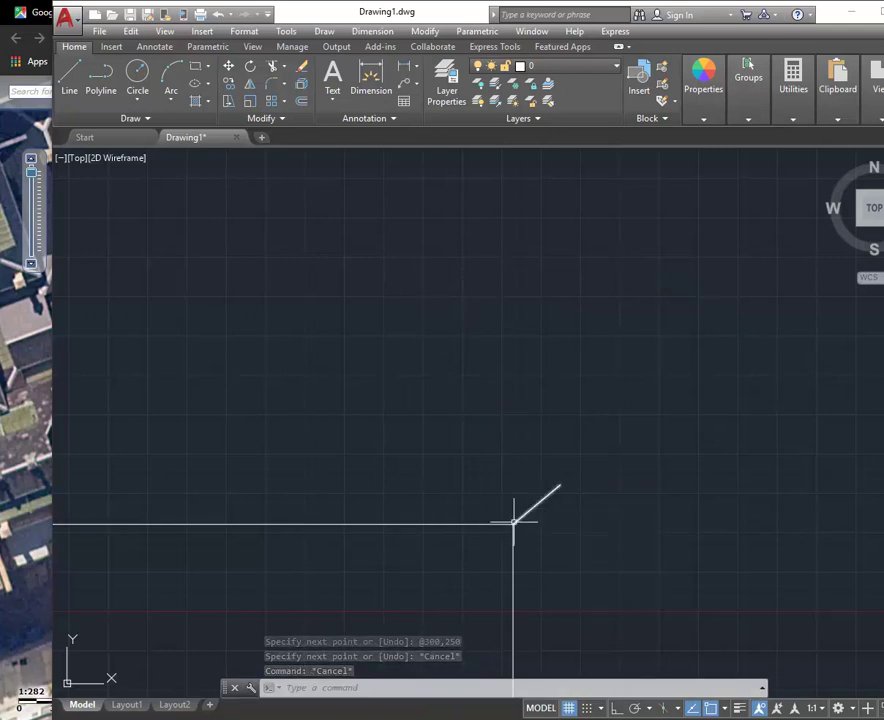
- Erase the short angled line at the lower outer wall's street-side corner
click(575, 443)
click(544, 509)
key(Delete)
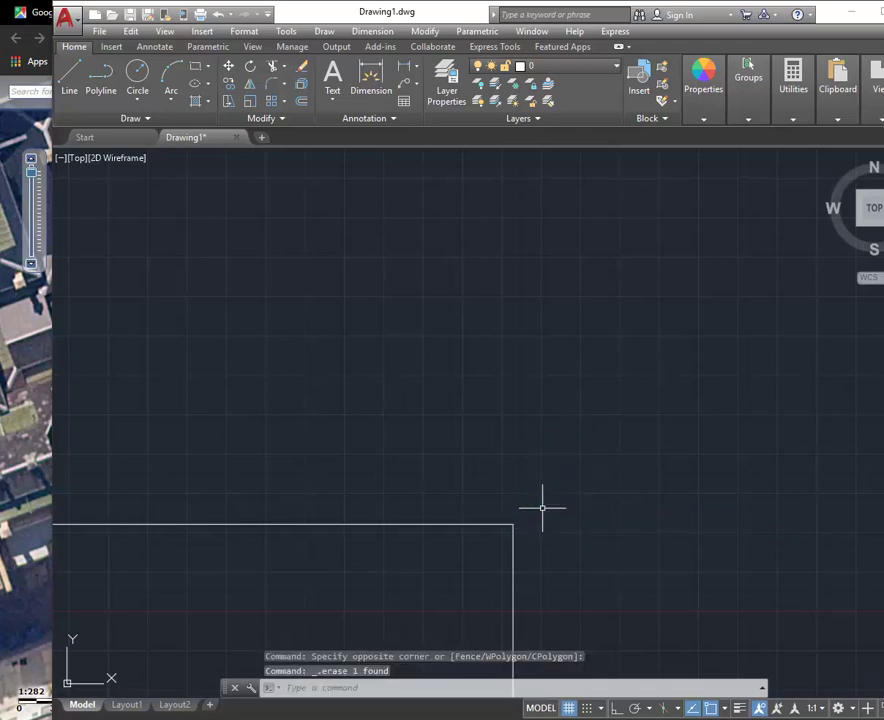
click(69, 76)
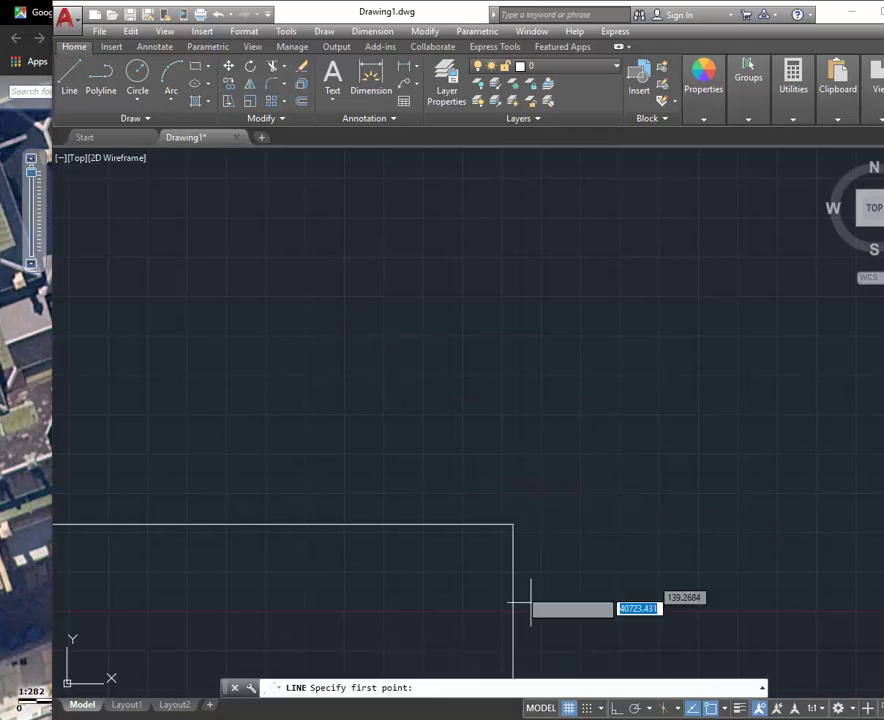
click(513, 524)
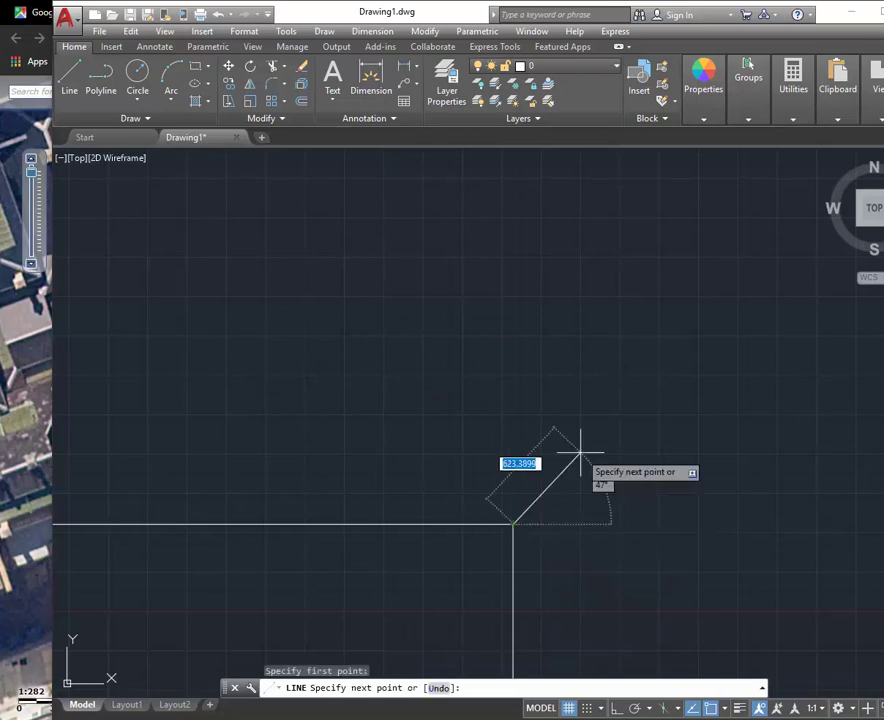
text(3009)
key(Tab)
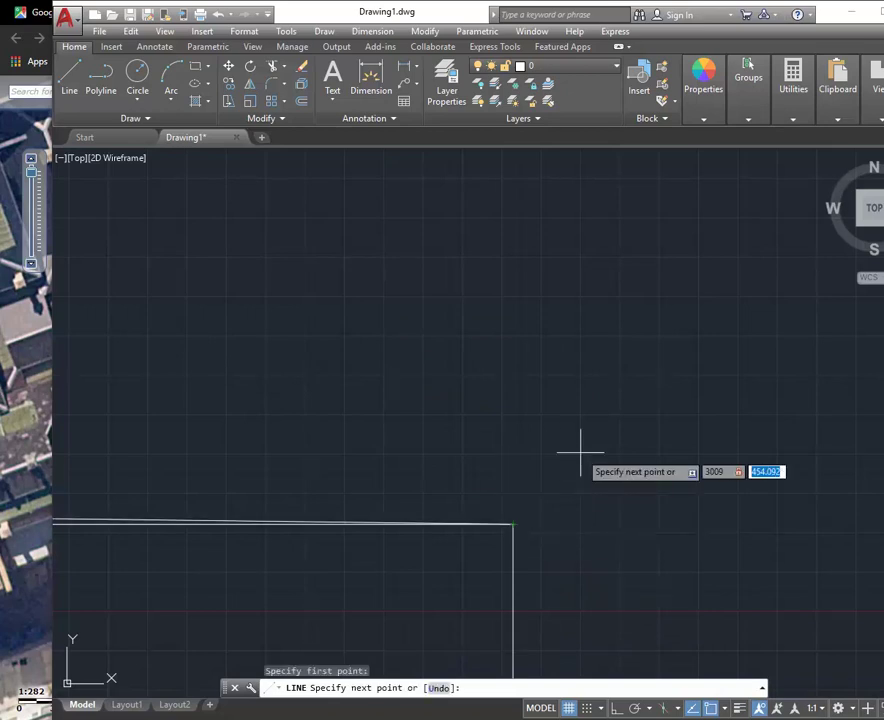
text(250)
key(Return)
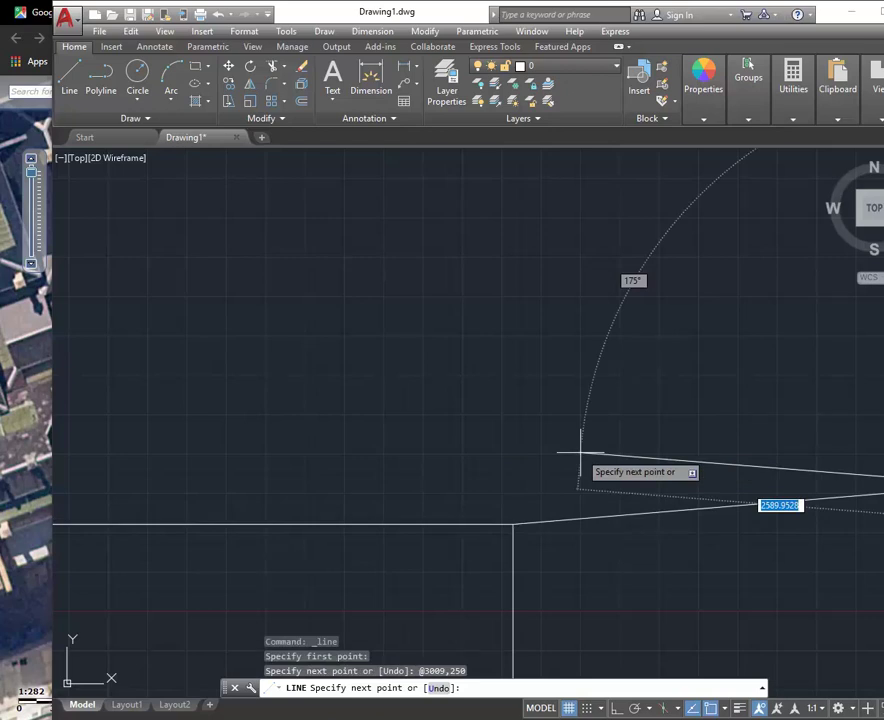
key(Escape)
key(ctrl+z)
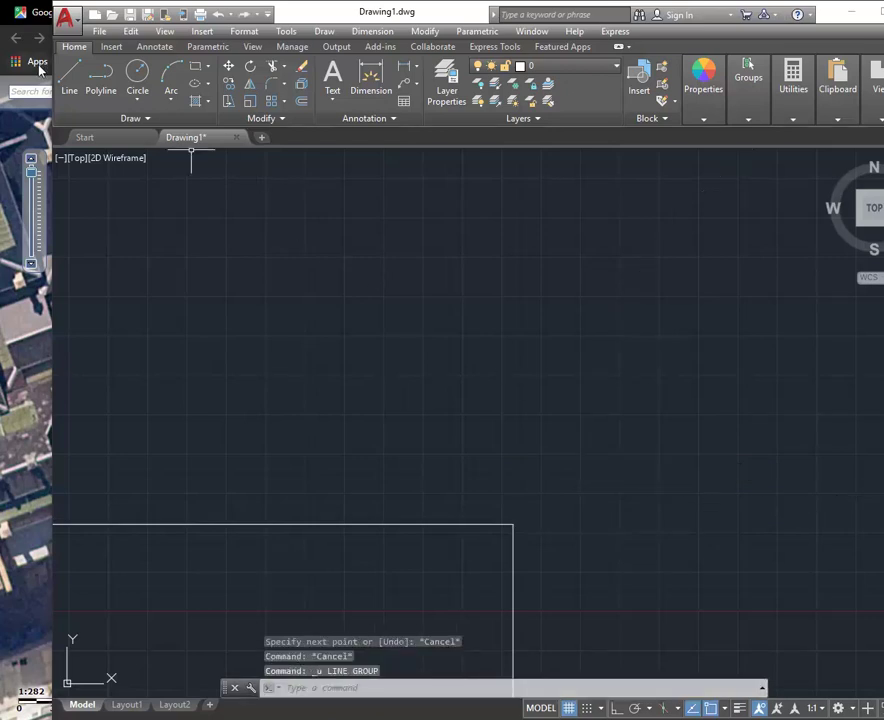
- Draw a short angled line from the lower outer wall's street-side corner to the relative point 300,250 and finish the Line command
click(69, 78)
click(513, 523)
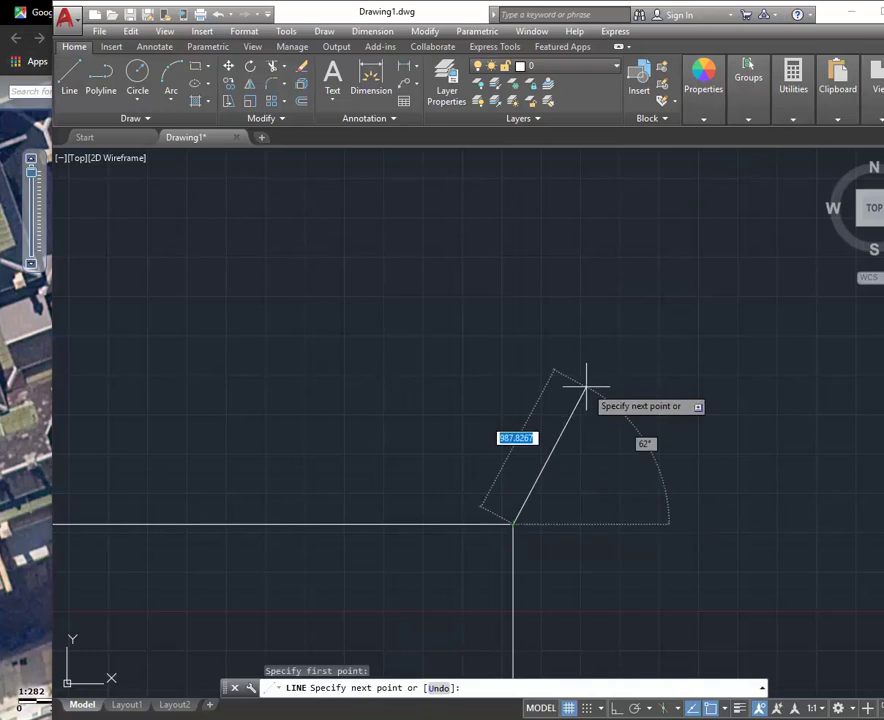
text(300)
key(Tab)
text(250)
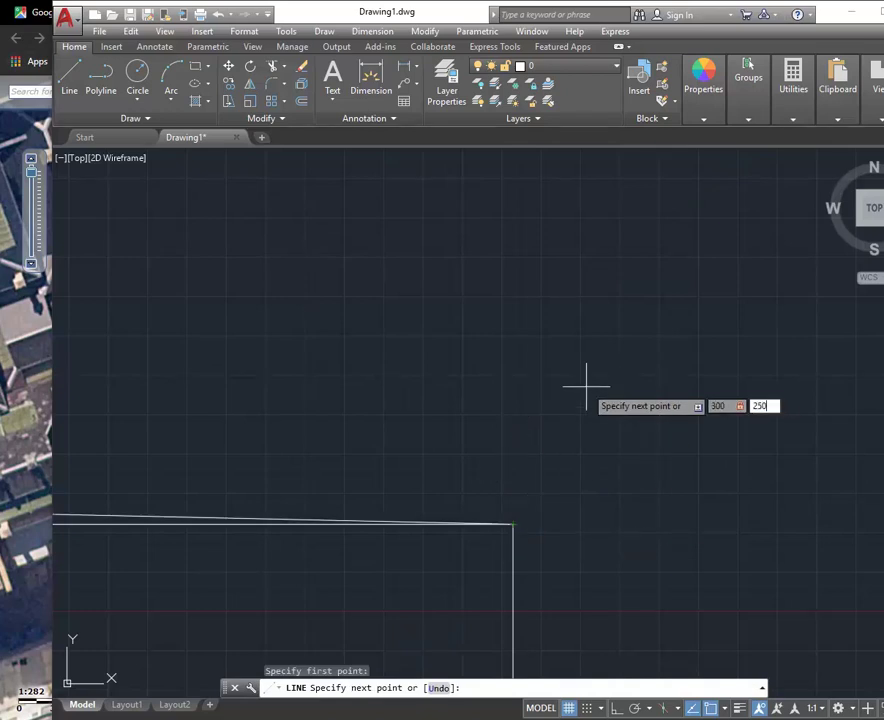
key(Return)
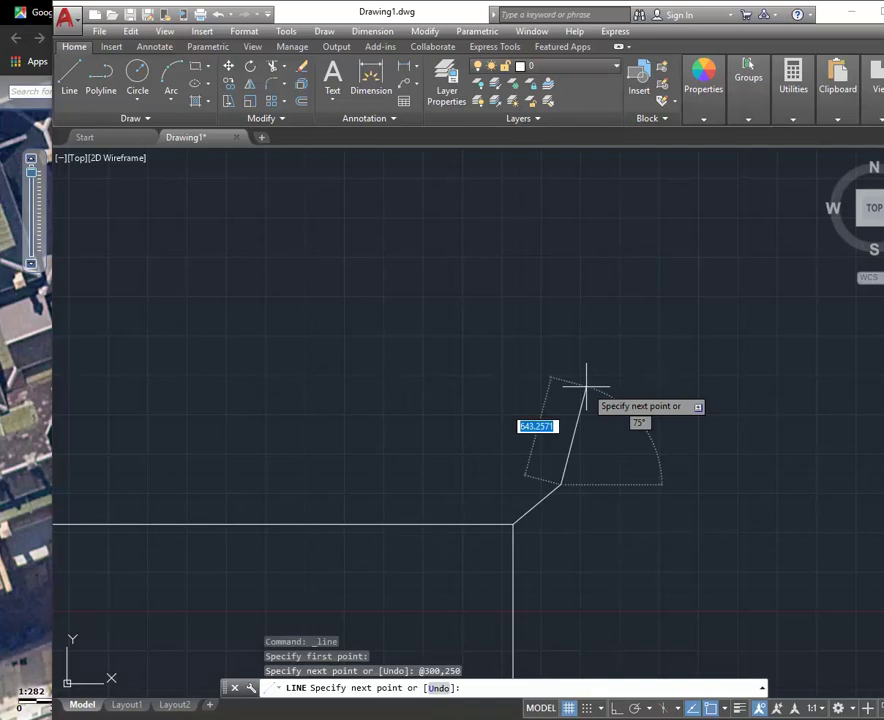
key(Return)
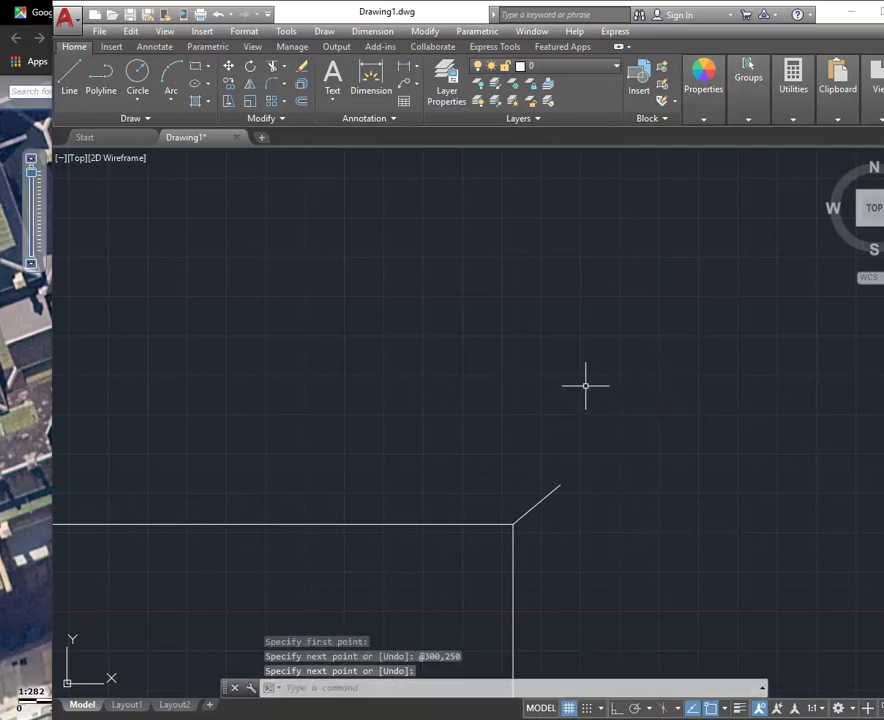
- Stretch the right end of the upper outer wall line to the lower endpoint of the short vertical line above it
scroll(361, 345, down, 6)
middle_drag(361, 345, 619, 513)
scroll(501, 446, down, 4)
middle_drag(572, 447, 630, 467)
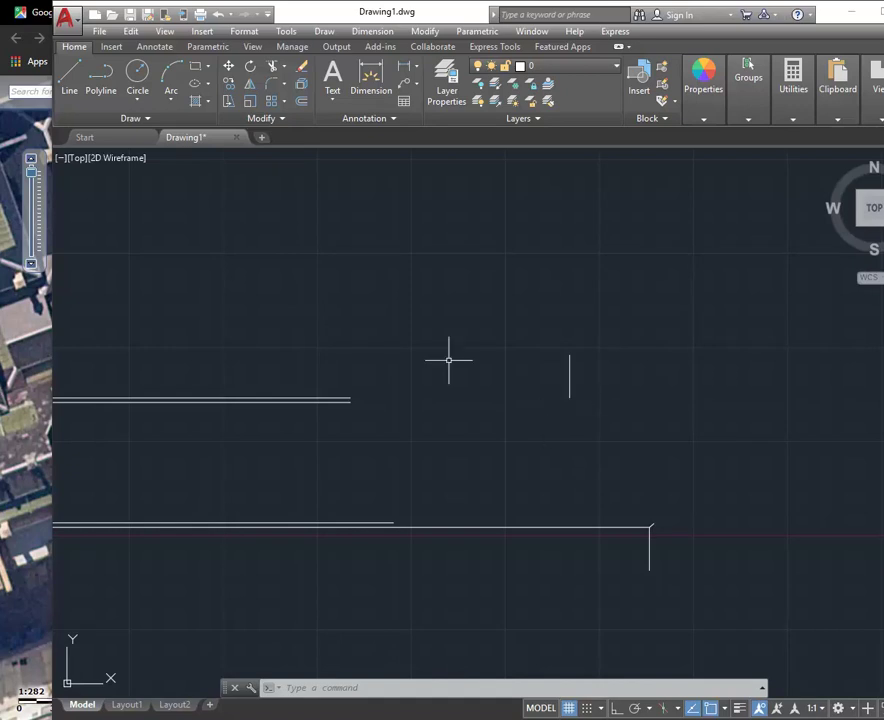
click(340, 400)
click(349, 398)
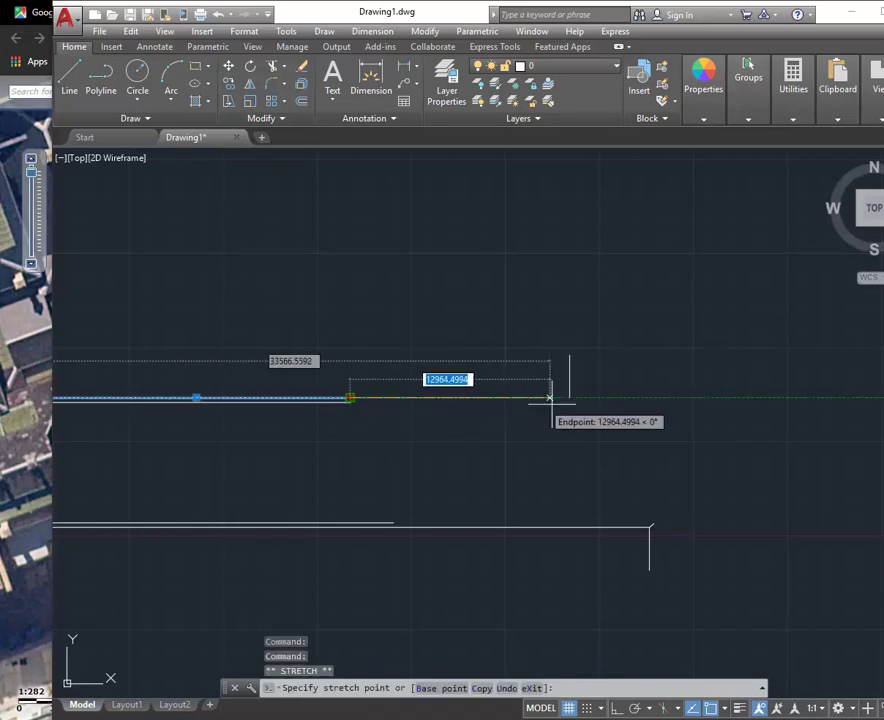
click(570, 397)
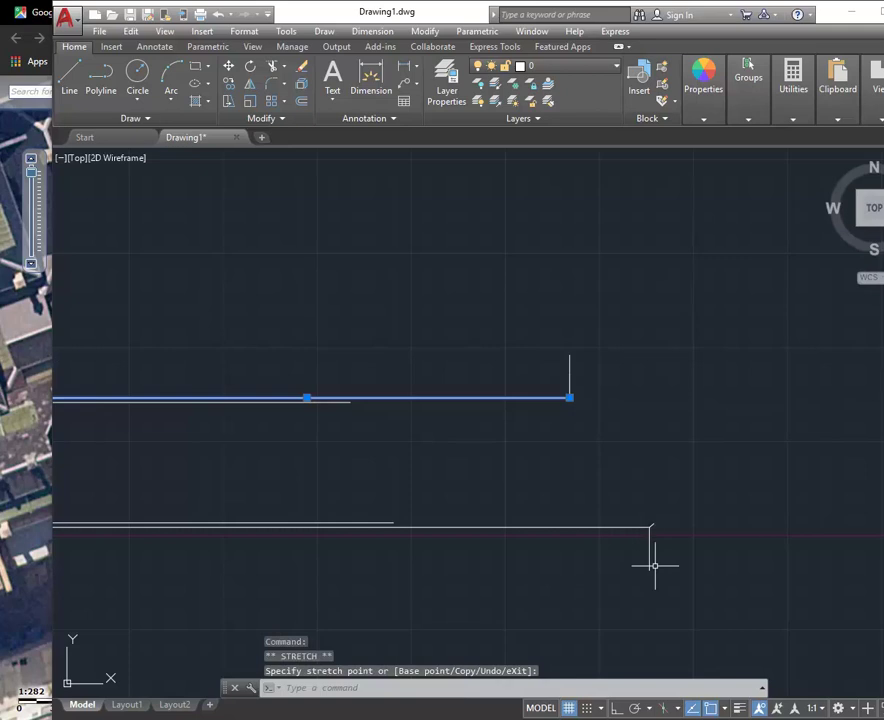
- Draw the angled frontage line from the upper outer wall's right end to the free end of the short angled line
click(71, 84)
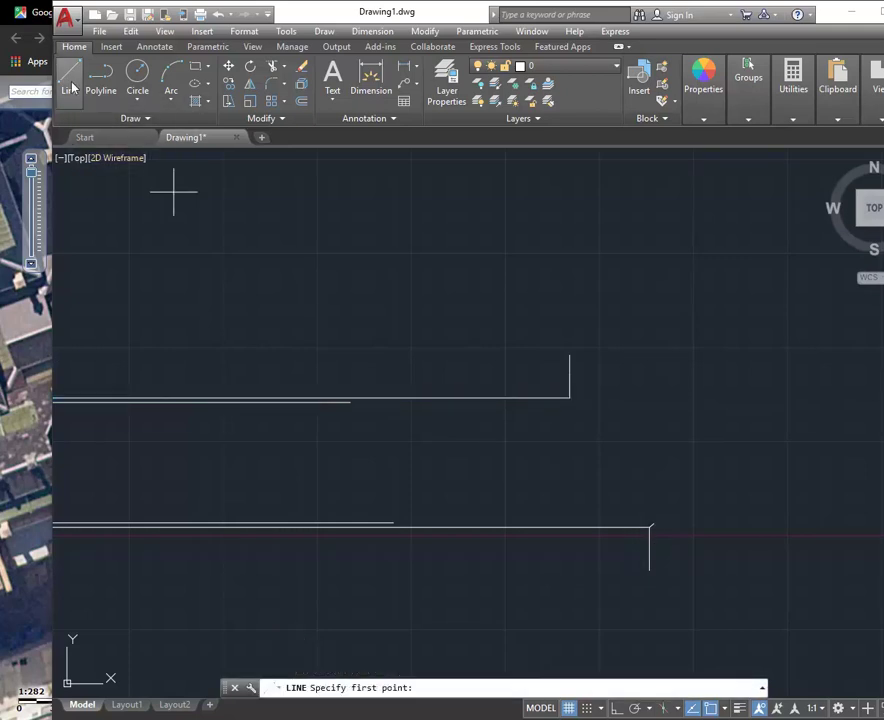
click(573, 399)
scroll(648, 527, up, 4)
click(638, 536)
right_click(663, 463)
click(668, 466)
- Offset the angled frontage line 300 towards the inside of the building and finish the Offset command
scroll(635, 566, up, 9)
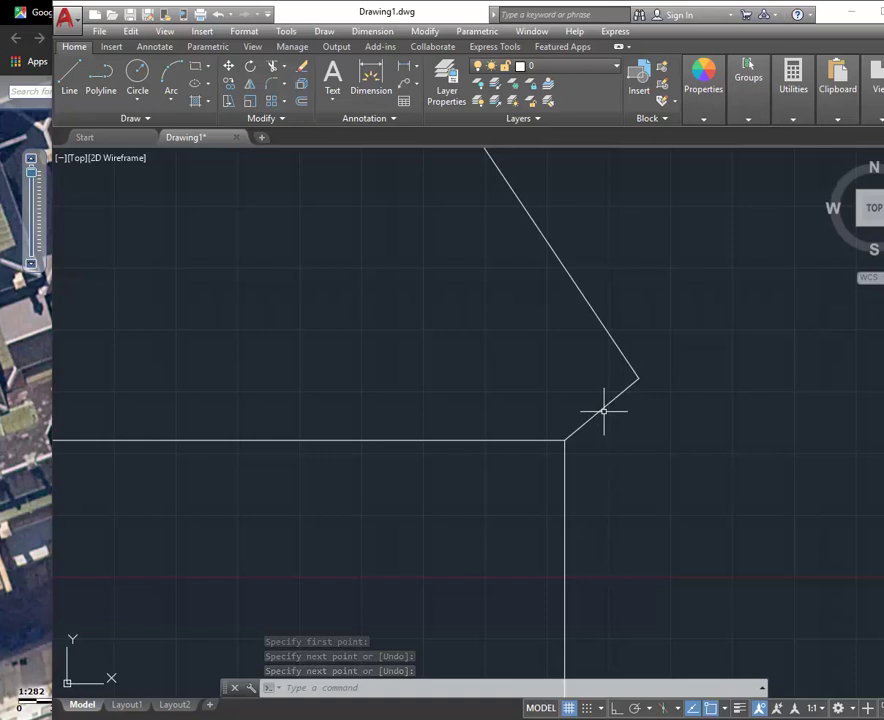
scroll(296, 329, down, 9)
middle_drag(290, 337, 618, 584)
middle_drag(452, 448, 491, 432)
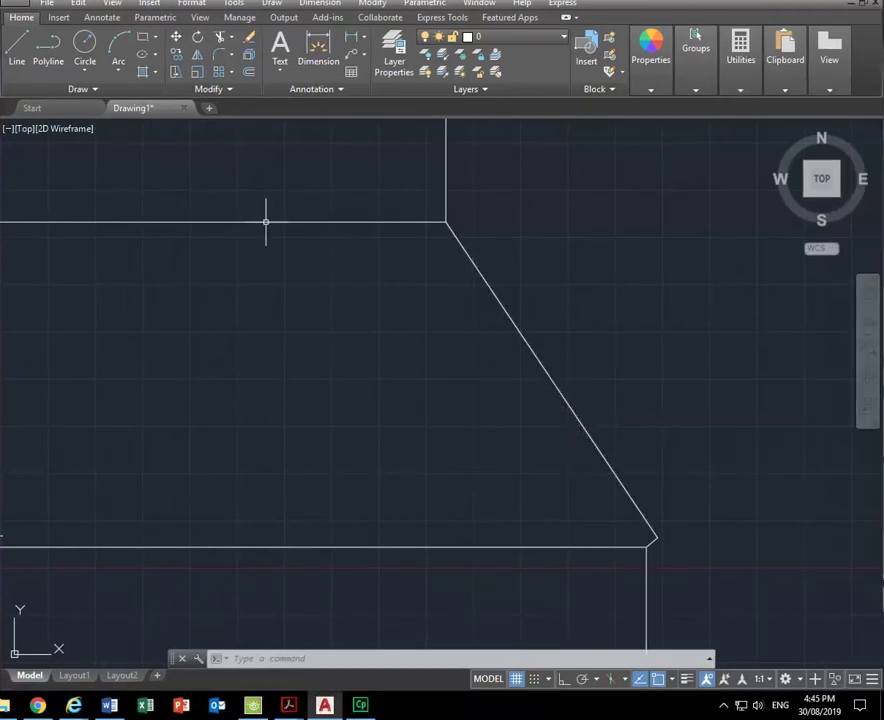
click(248, 72)
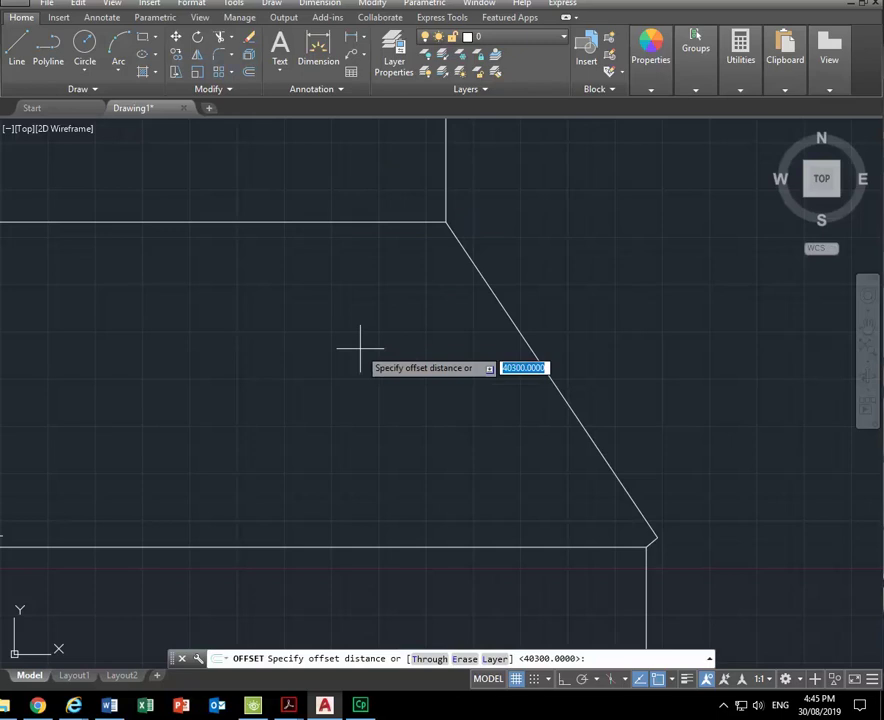
text(300)
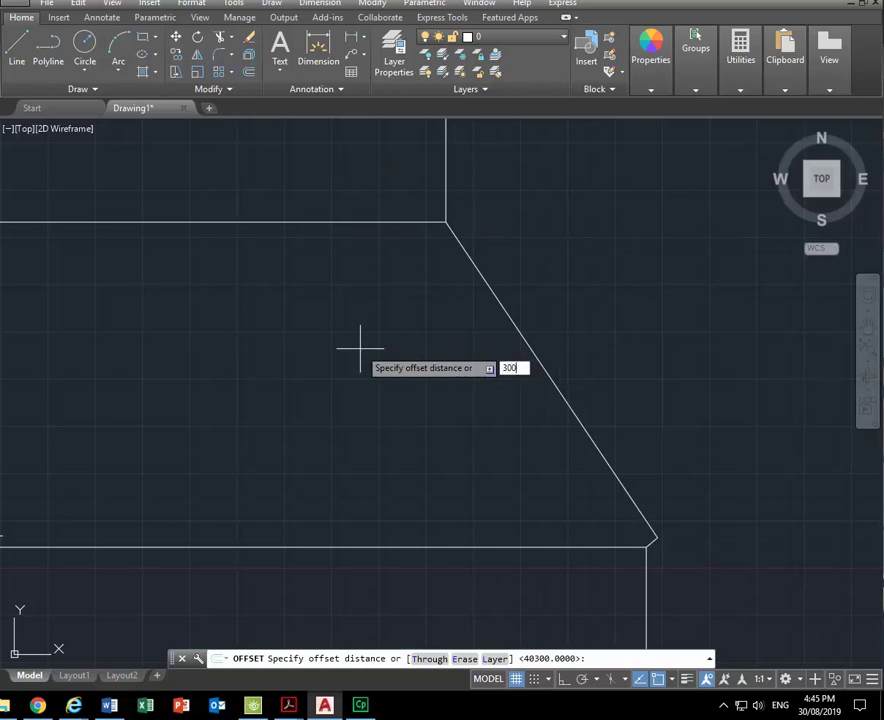
key(Return)
click(546, 370)
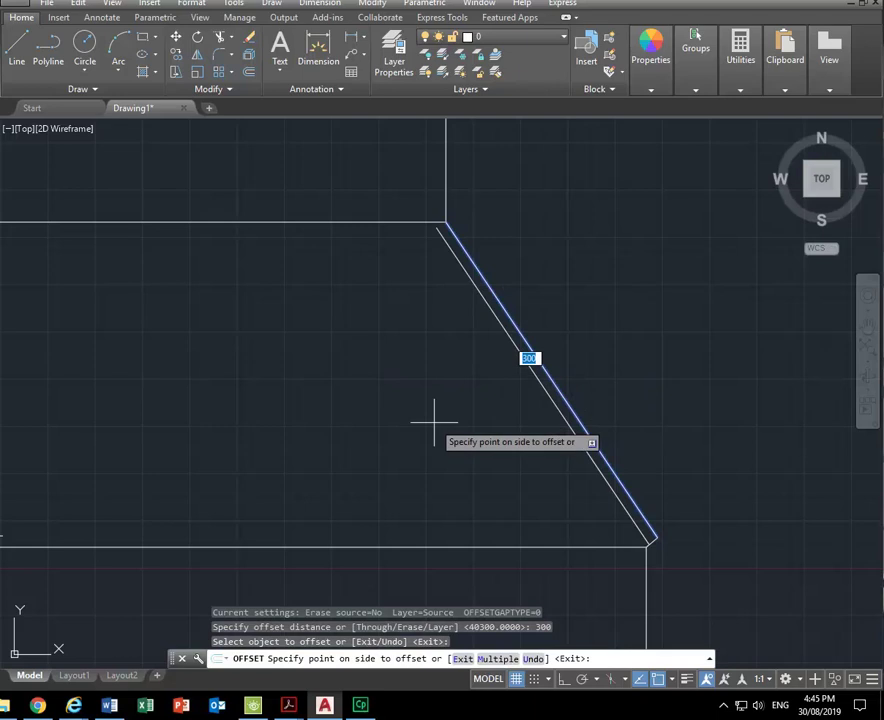
click(434, 422)
key(Return)
scroll(376, 294, down, 6)
mouse_move(376, 294)
middle_down()
mouse_move(507, 333)
mouse_move(409, 364)
middle_up()
scroll(470, 342, up, 4)
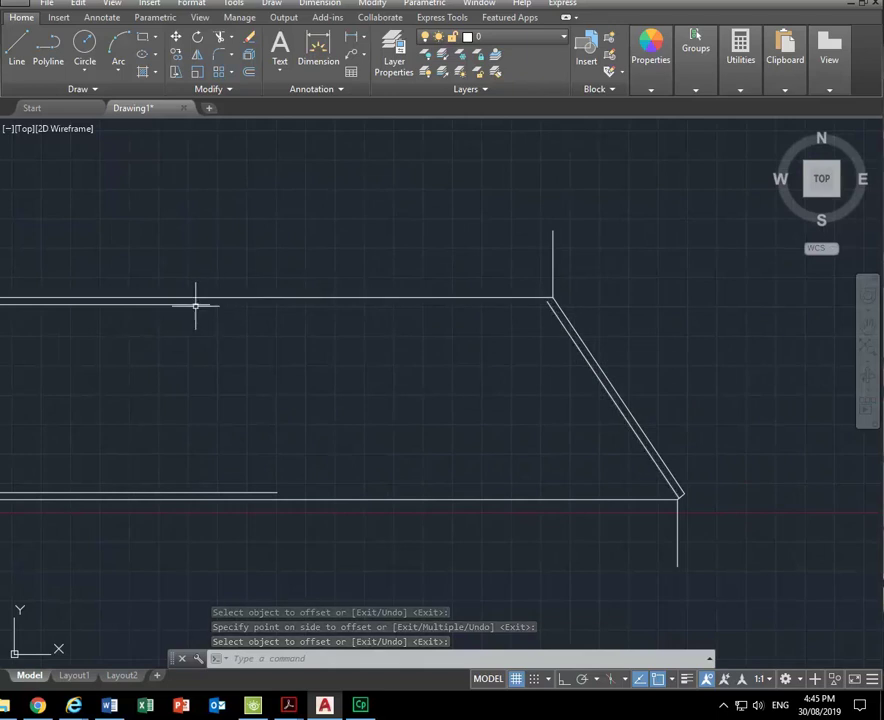
click(563, 325)
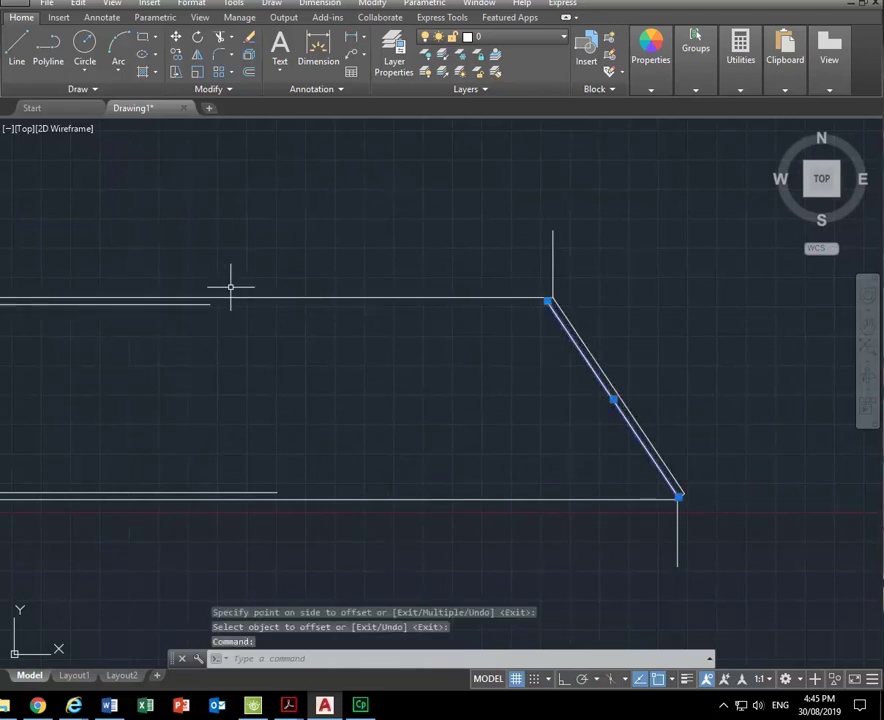
click(186, 300)
click(152, 347)
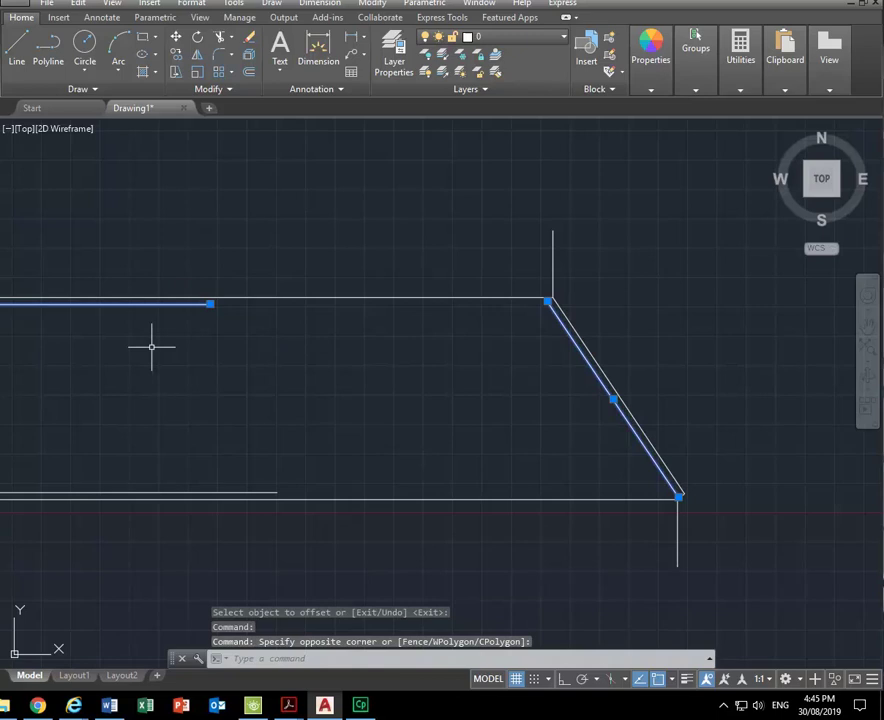
key(Escape)
key(Escape)
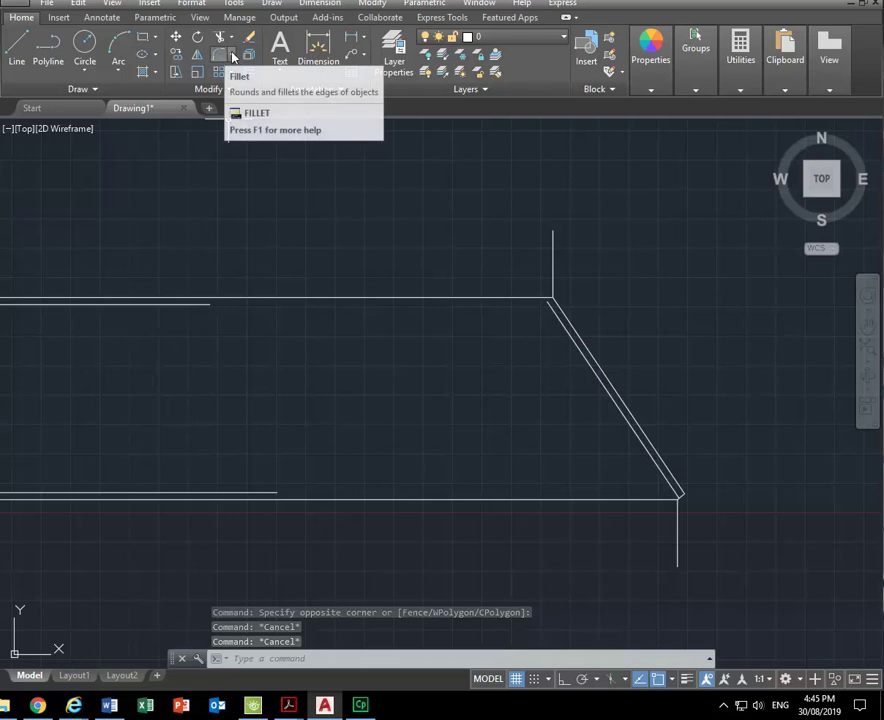
- Fillet the upper wall's inner line with the inner frontage line to join them in a sharp corner
click(372, 4)
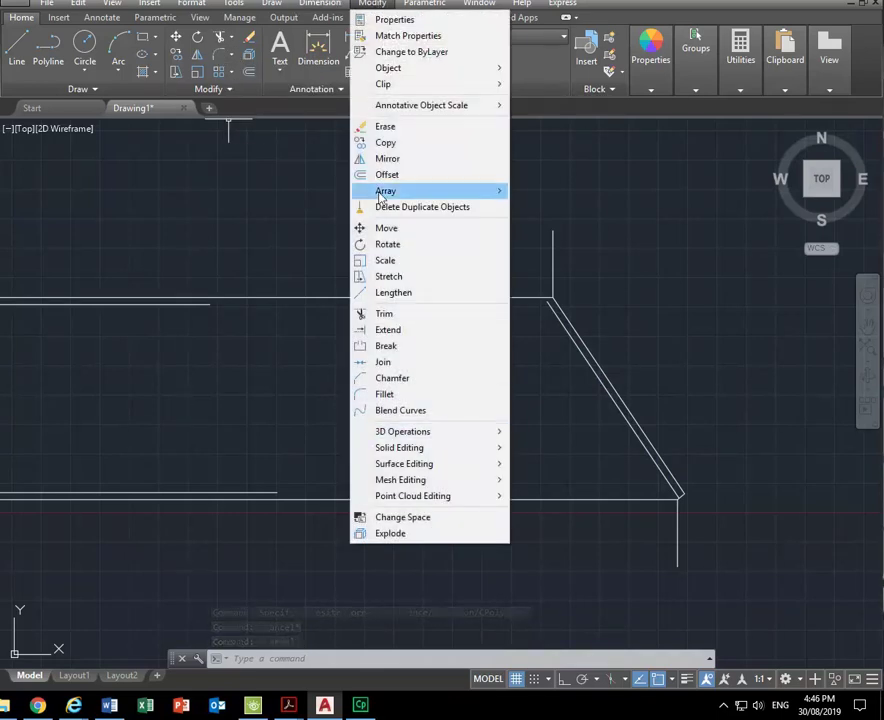
click(392, 395)
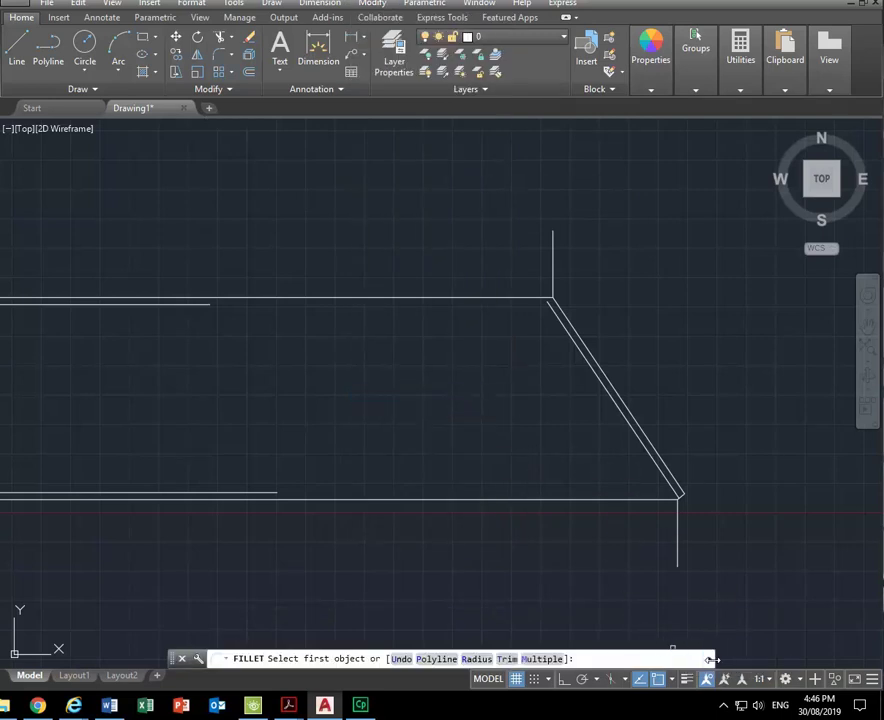
click(709, 660)
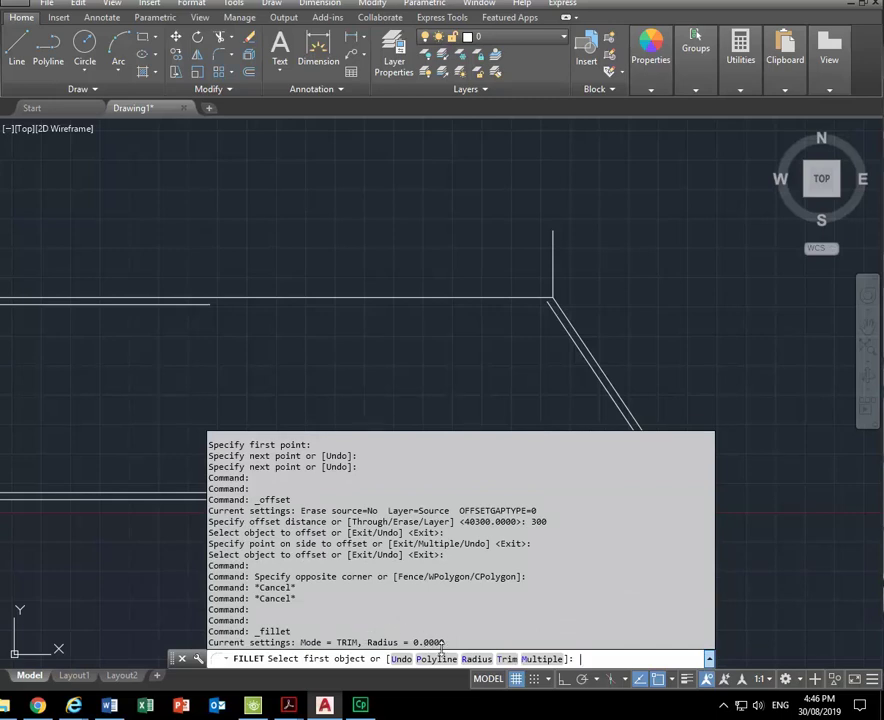
click(710, 662)
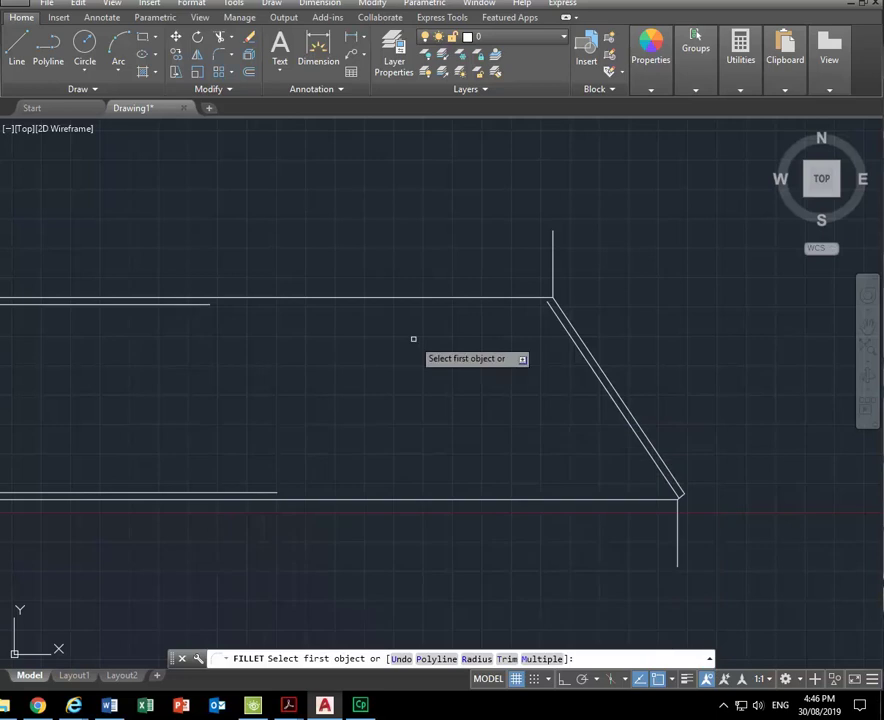
click(150, 304)
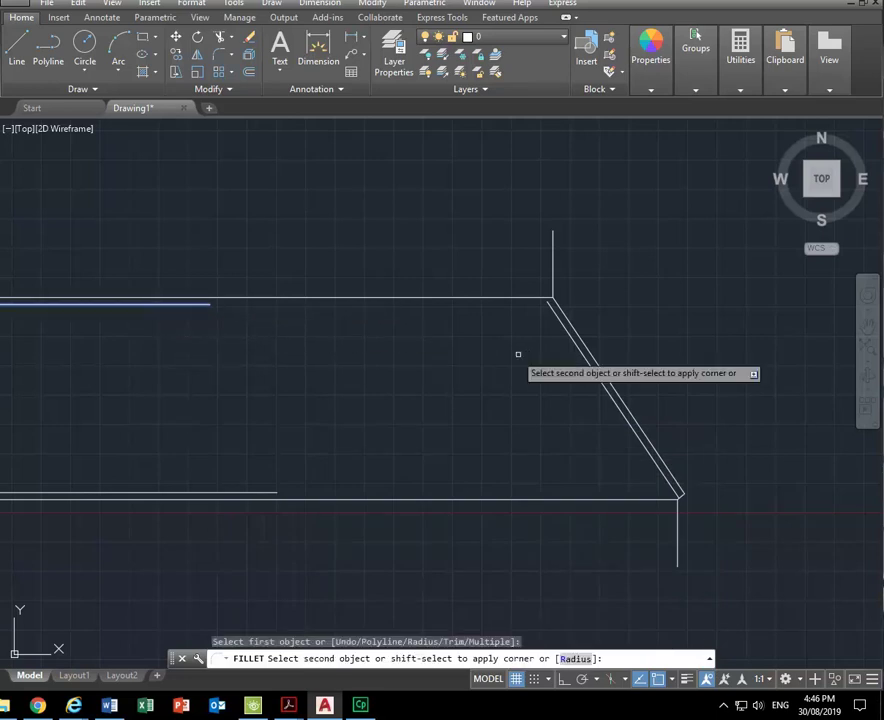
click(570, 337)
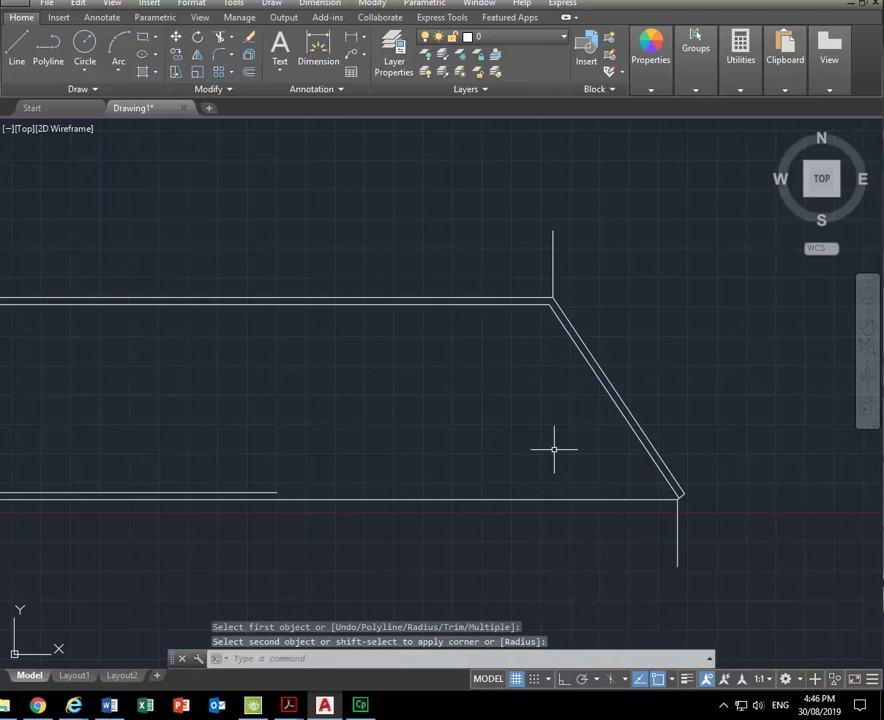
click(216, 57)
click(631, 420)
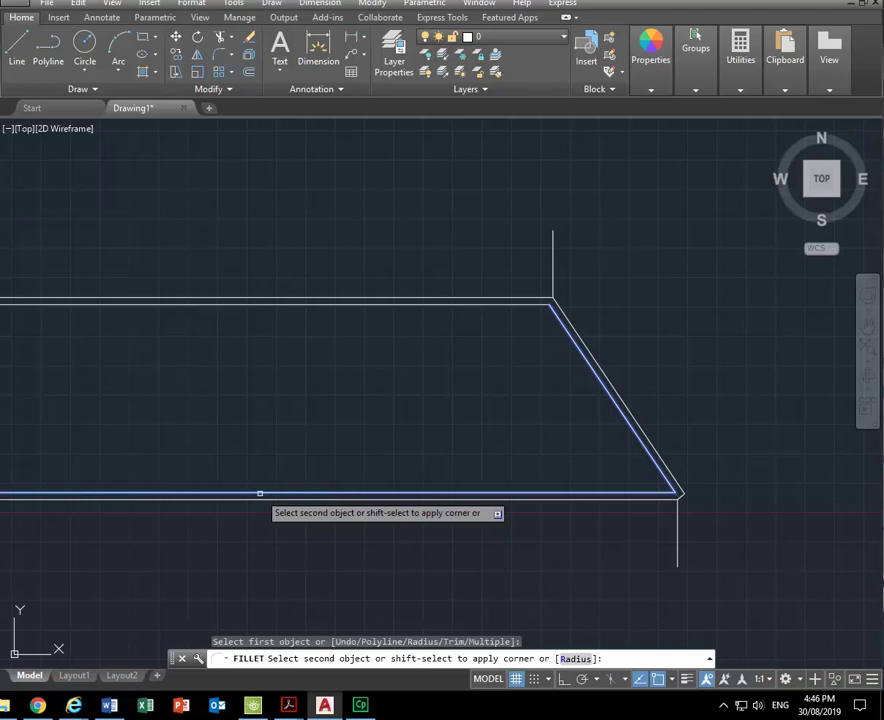
key(Escape)
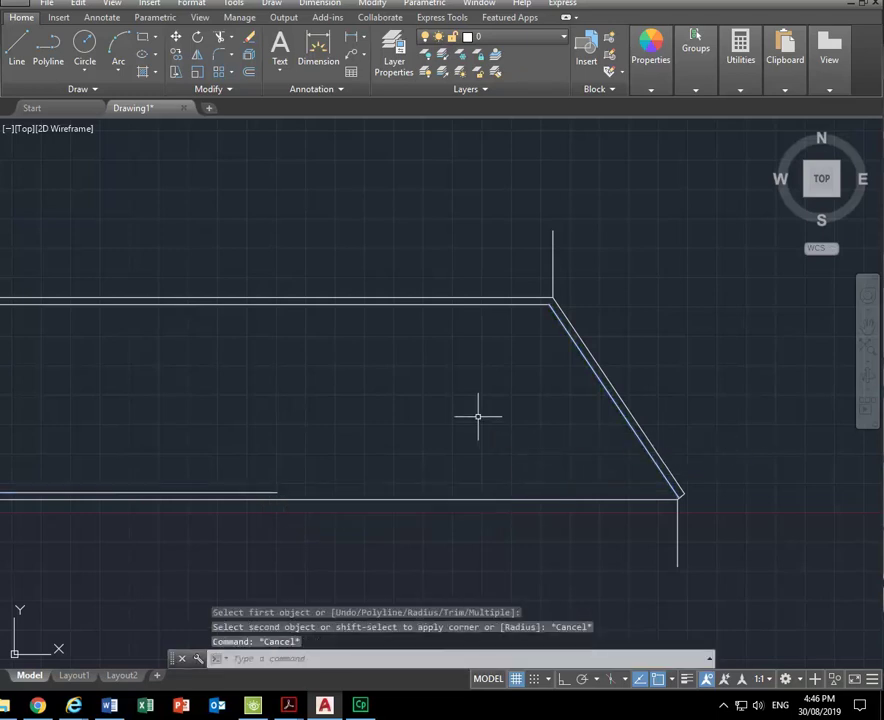
- Offset the short angled line at the frontage's lower end 300 towards the inside of the building and finish the Offset command
scroll(733, 517, up, 2)
scroll(581, 430, up, 4)
middle_drag(497, 432, 380, 425)
click(249, 77)
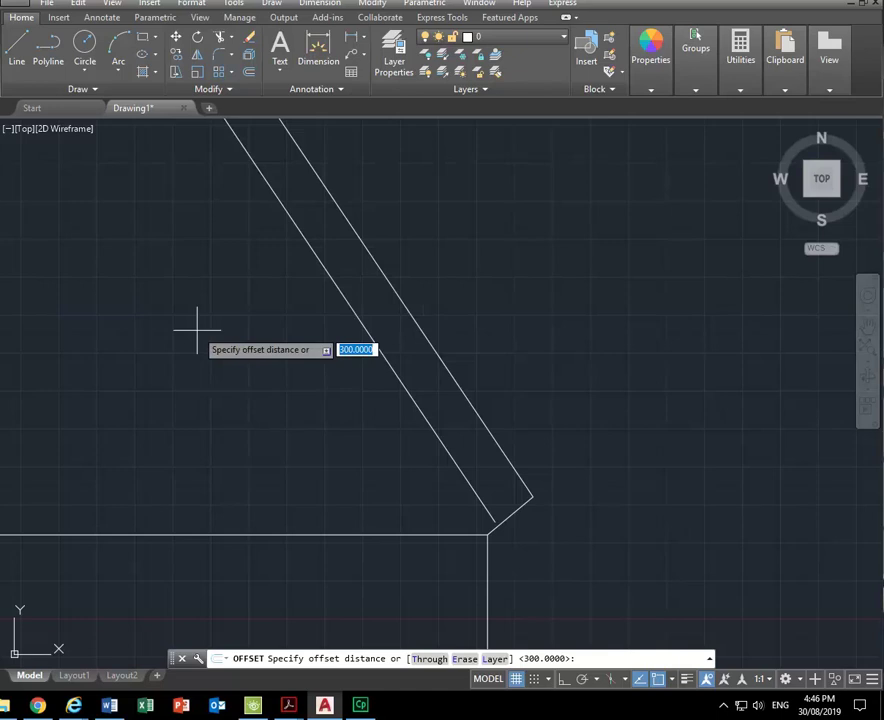
key(Return)
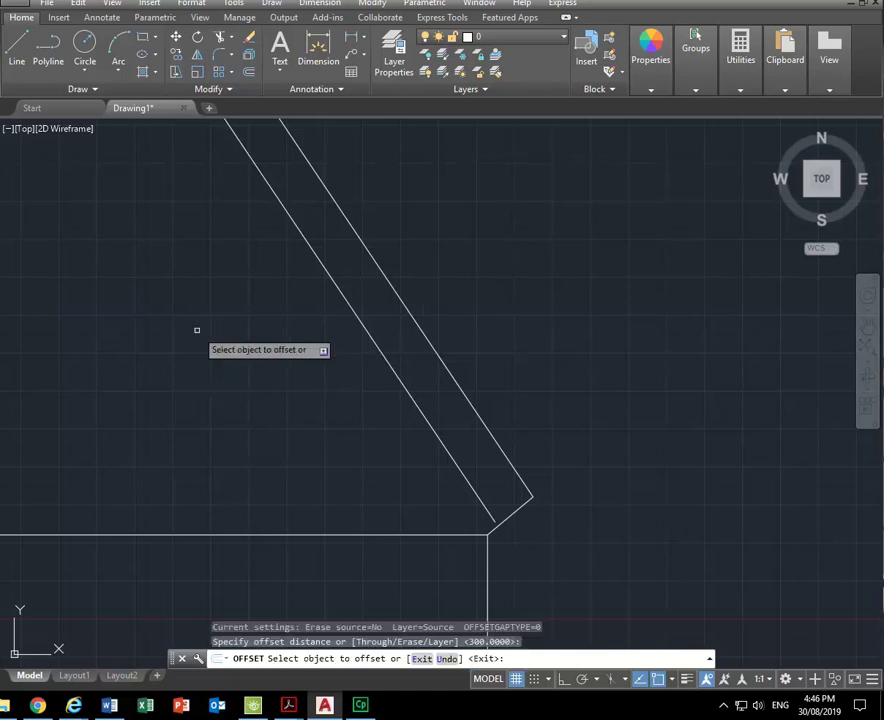
click(516, 510)
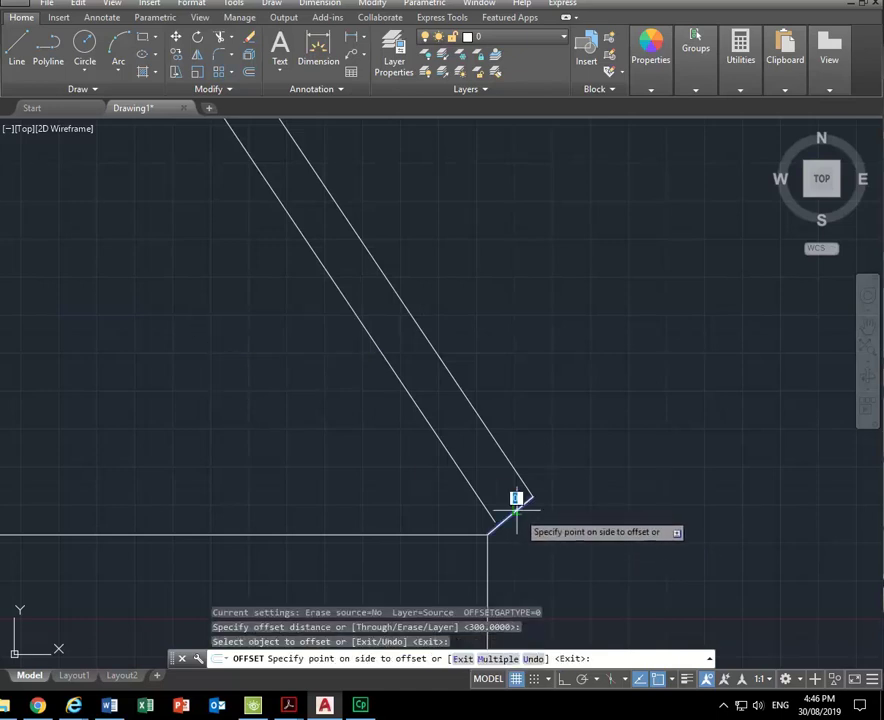
click(455, 415)
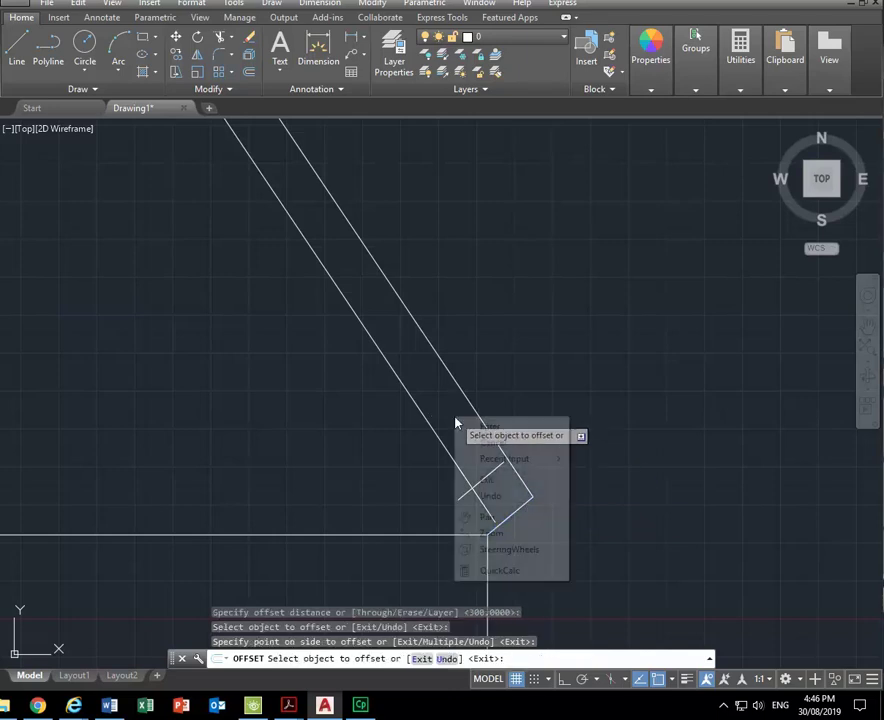
key(Return)
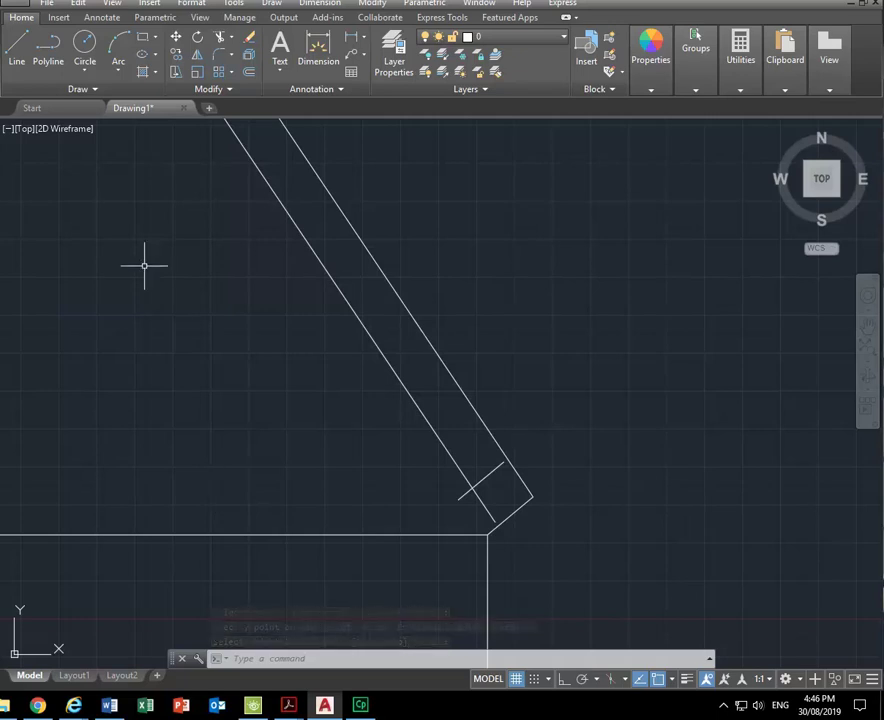
- Fillet the offset short angled line with the lower wall's inner line to join them in a sharp corner
click(219, 54)
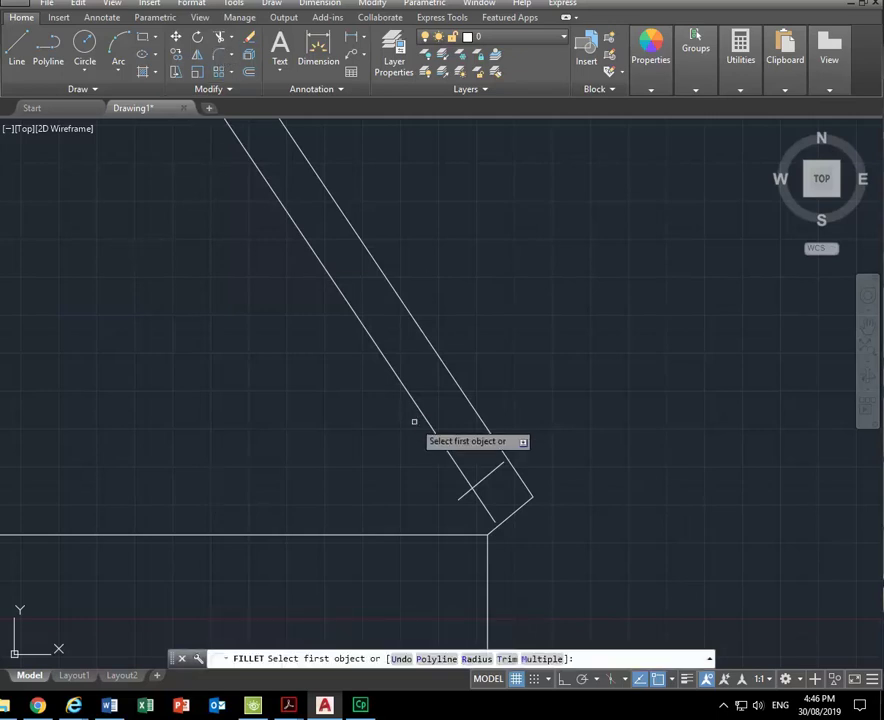
click(493, 470)
scroll(365, 426, down, 4)
middle_drag(148, 475, 428, 472)
scroll(460, 490, down, 5)
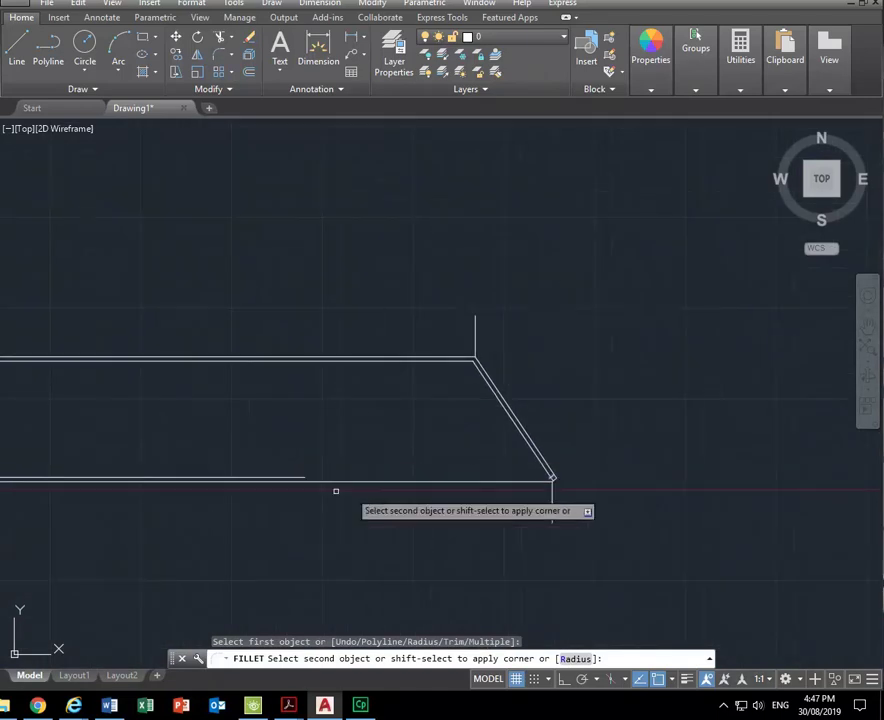
click(296, 481)
- Fillet the offset short angled line with the inner frontage line to join them in a sharp corner
scroll(553, 452, up, 5)
scroll(553, 452, up, 6)
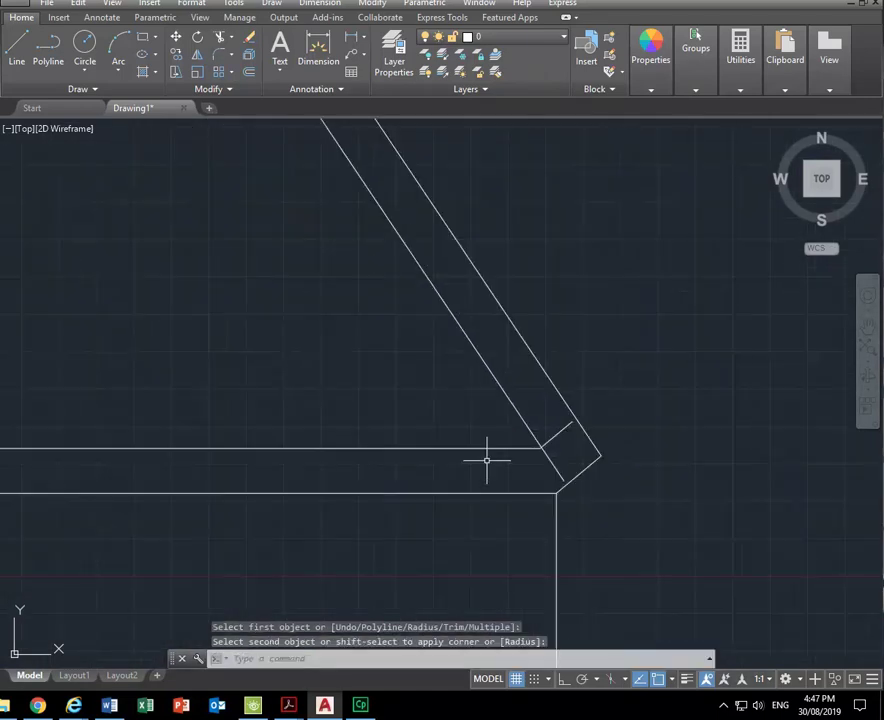
scroll(445, 423, up, 2)
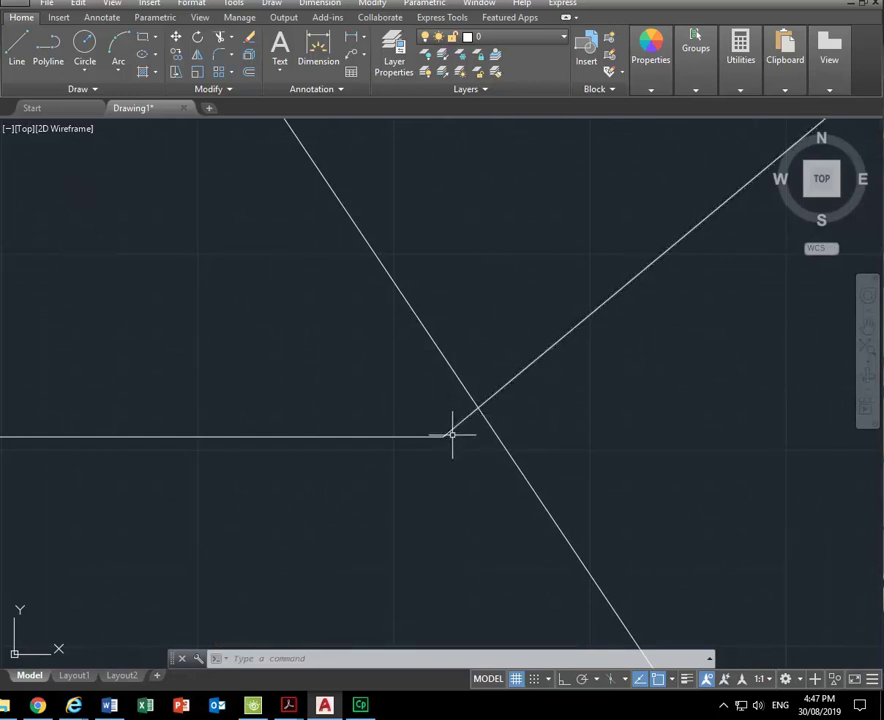
scroll(430, 365, down, 3)
middle_drag(435, 372, 438, 384)
scroll(455, 411, up, 2)
scroll(435, 441, down, 2)
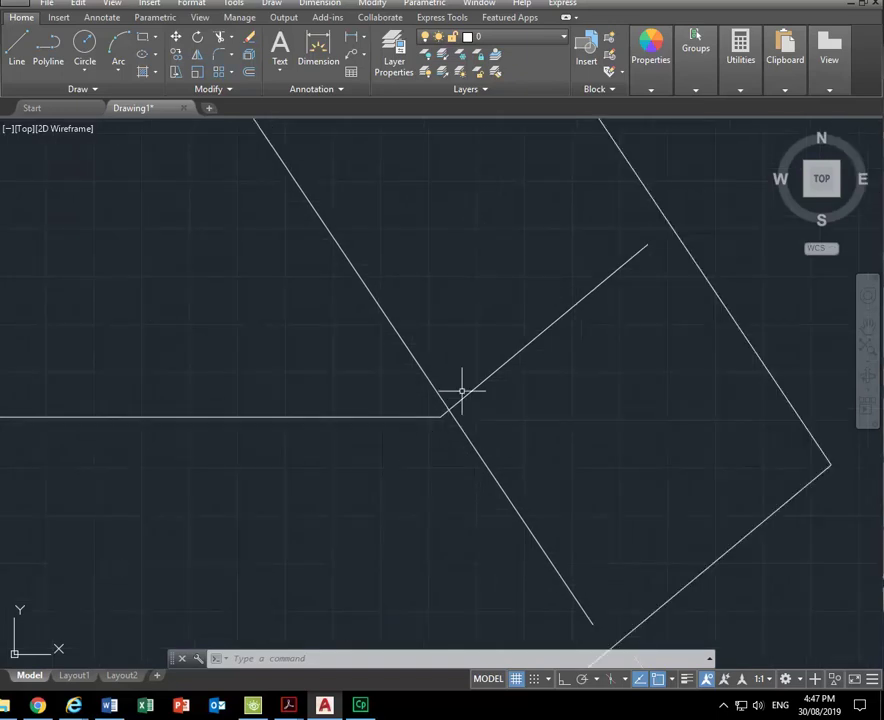
click(221, 57)
scroll(491, 466, up, 3)
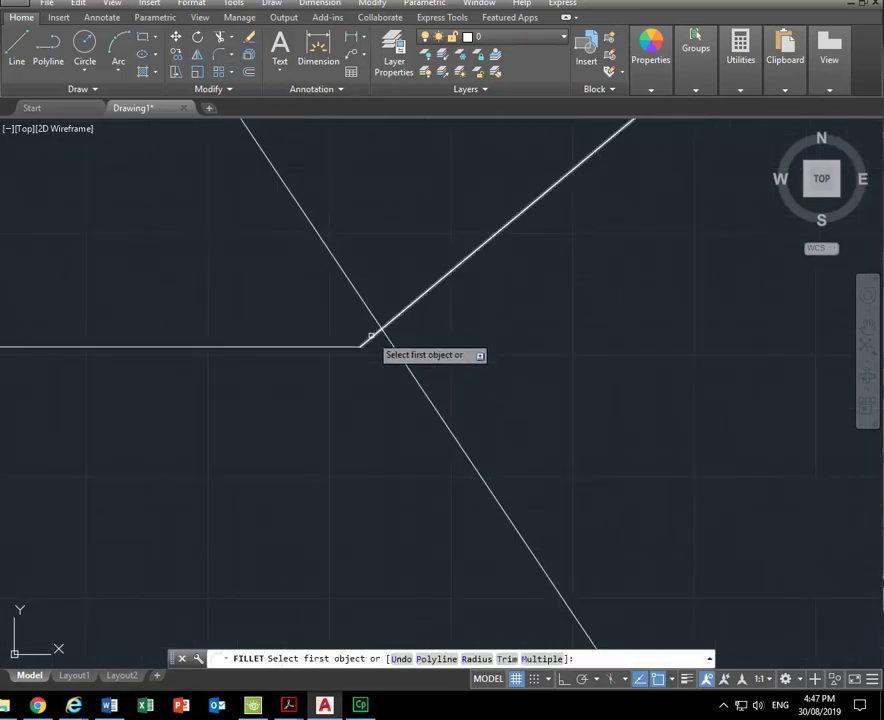
click(378, 333)
click(368, 308)
- Offset the vertical wall line at the building's left end 300 towards the inside and finish the Offset command
scroll(149, 321, down, 4)
middle_drag(149, 321, 345, 397)
scroll(243, 353, down, 3)
mouse_move(243, 353)
middle_down()
mouse_move(270, 364)
mouse_move(563, 393)
middle_up()
scroll(350, 390, down, 3)
middle_drag(350, 390, 526, 472)
scroll(412, 438, down, 4)
middle_drag(248, 412, 336, 456)
mouse_move(173, 472)
middle_down()
mouse_move(554, 436)
mouse_move(426, 428)
middle_up()
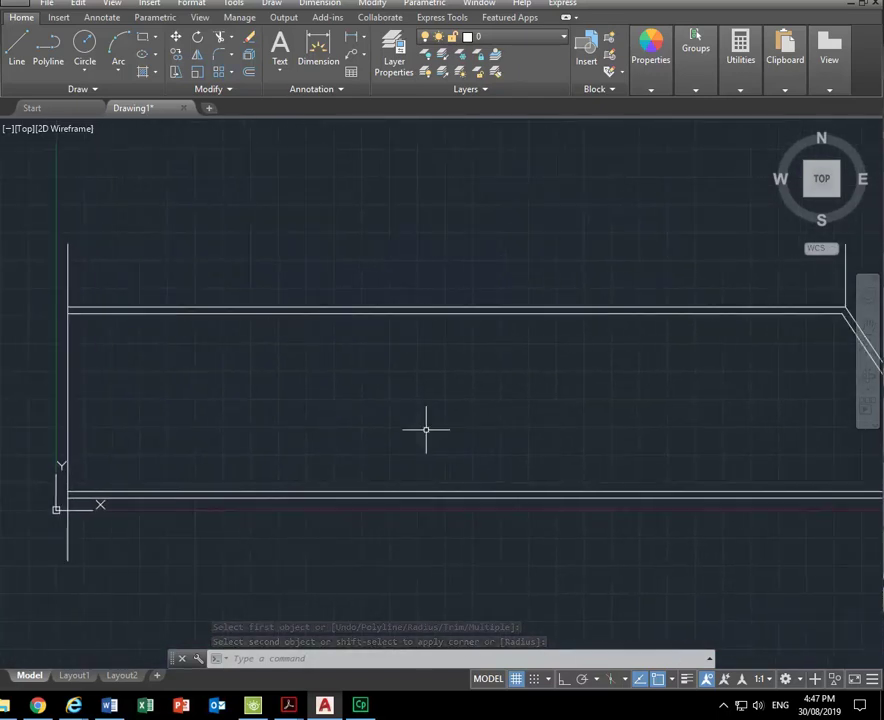
click(249, 72)
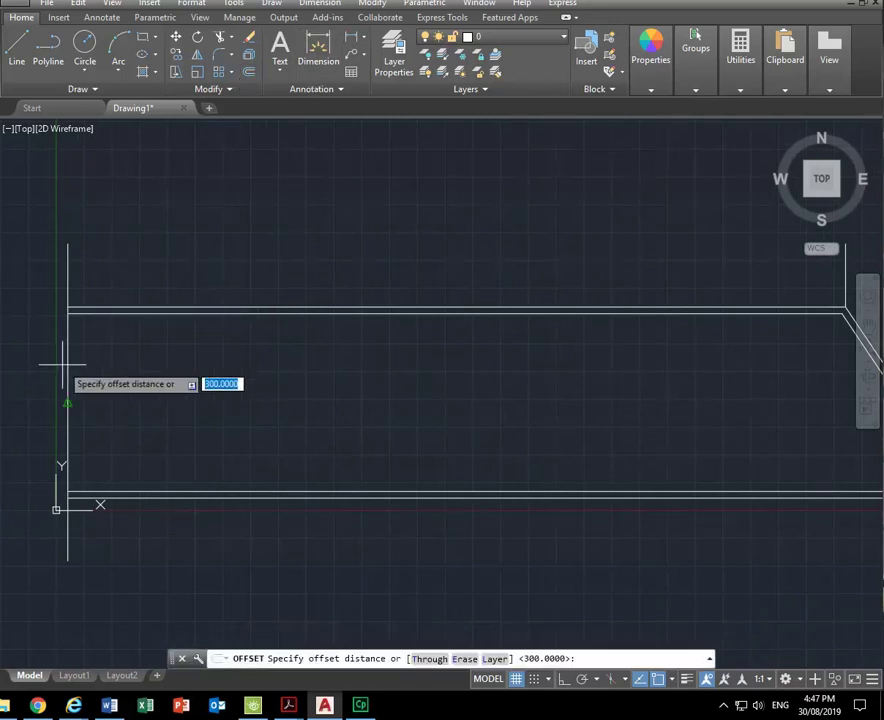
text(300)
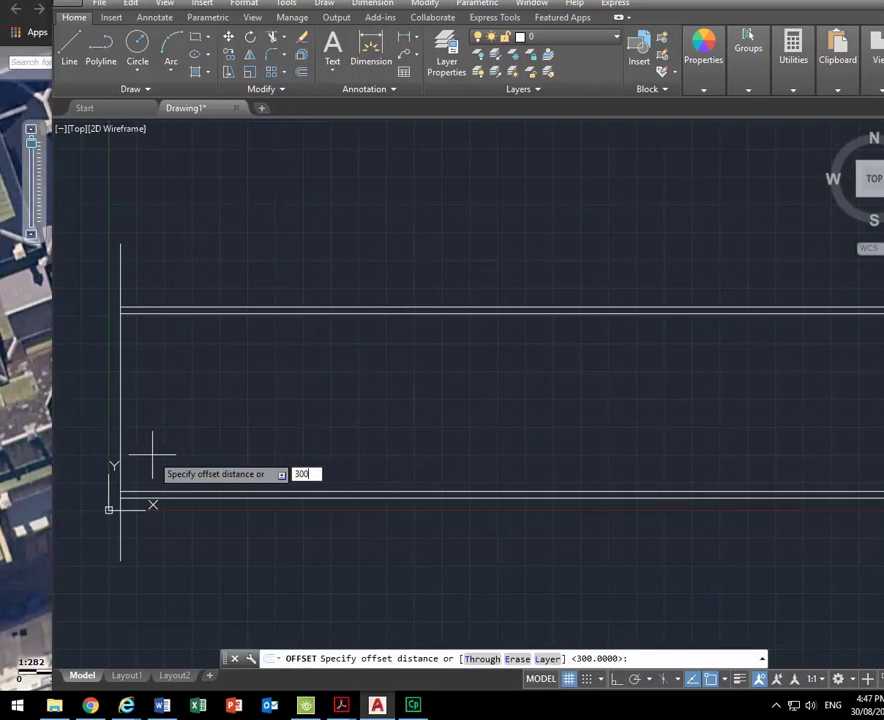
key(Return)
click(120, 418)
click(200, 402)
key(Return)
- Fillet the left wall's inner line with the upper and lower walls' inner lines to form two sharp corners
click(271, 55)
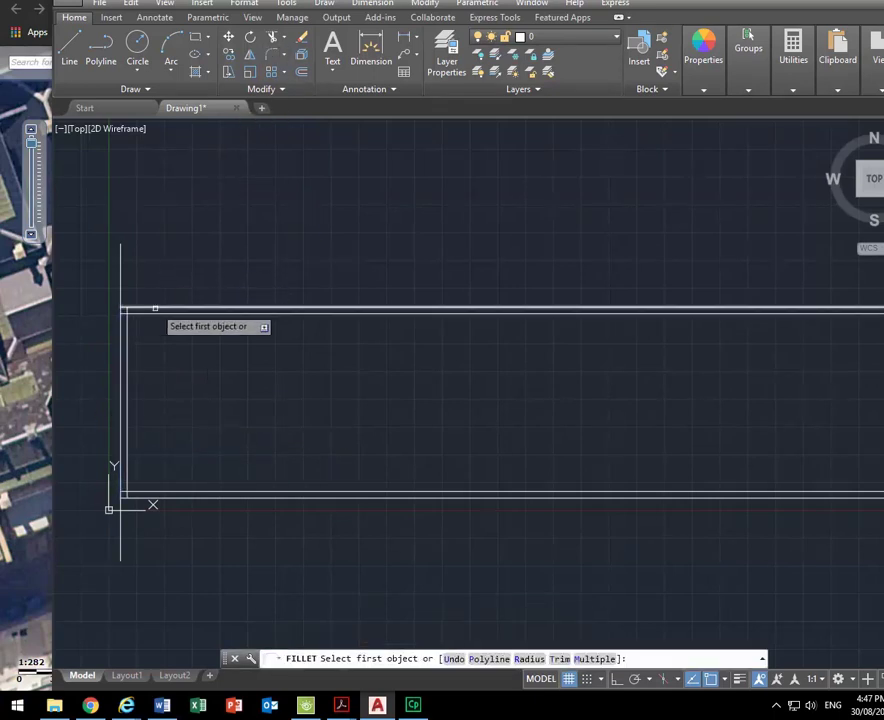
click(128, 322)
click(127, 330)
key(Return)
click(126, 426)
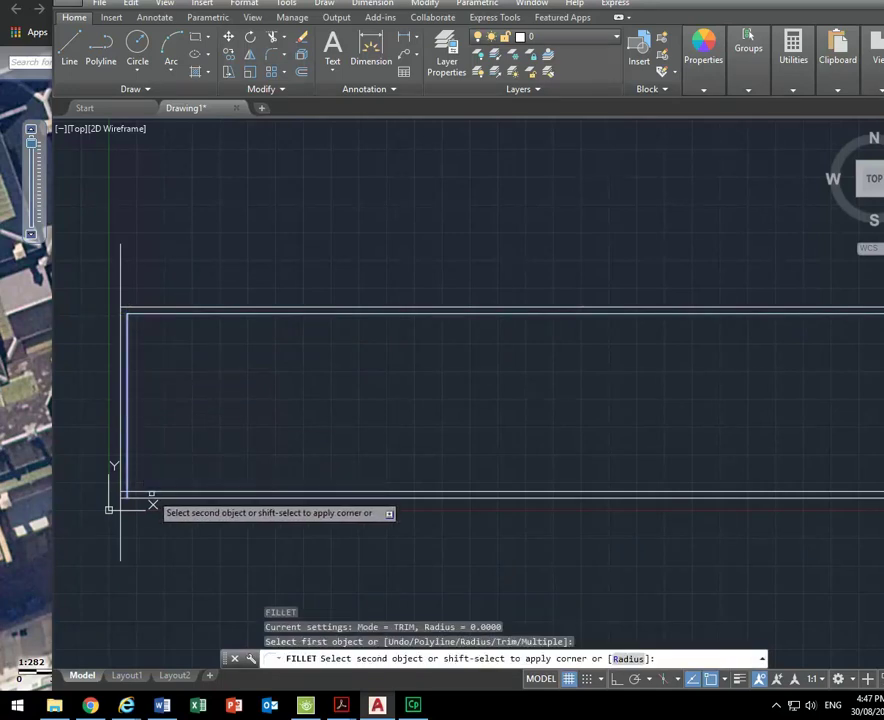
click(158, 497)
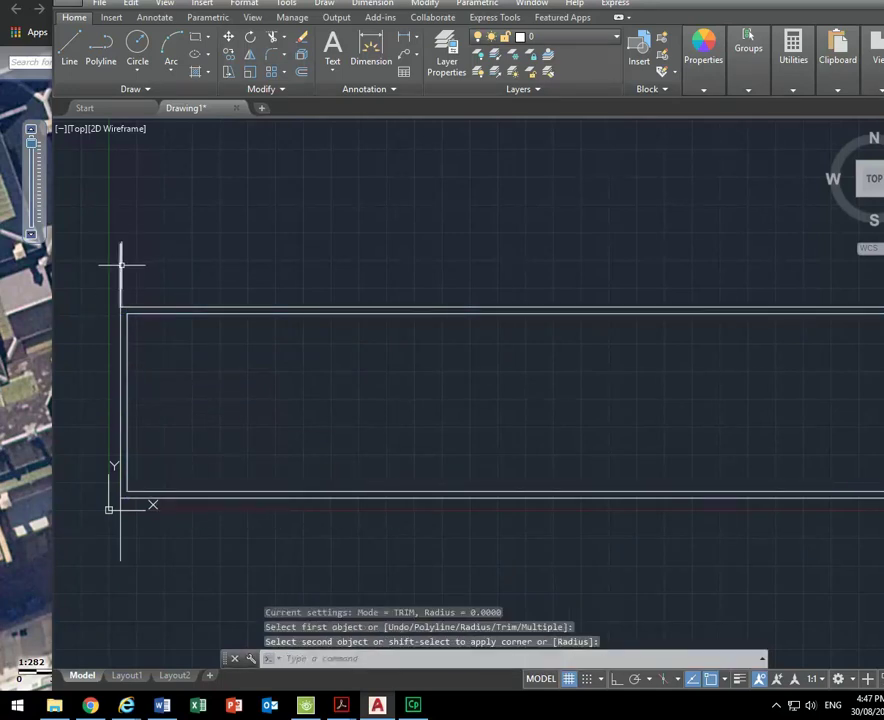
- Highlight the four short vertical lines extending beyond the building's corners and clear the selection
scroll(124, 266, down, 4)
click(493, 229)
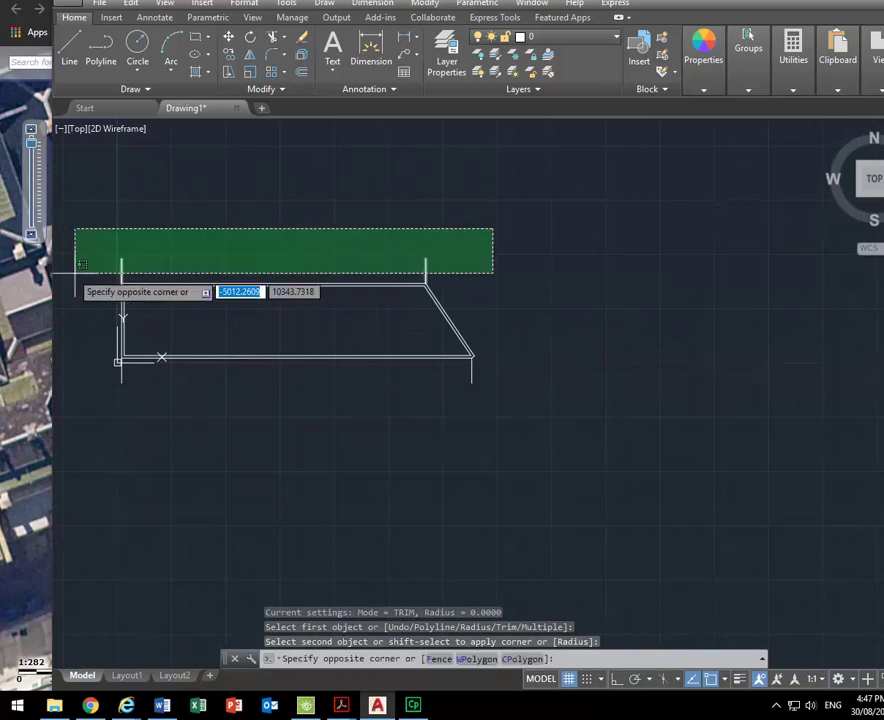
click(70, 262)
click(489, 367)
click(83, 446)
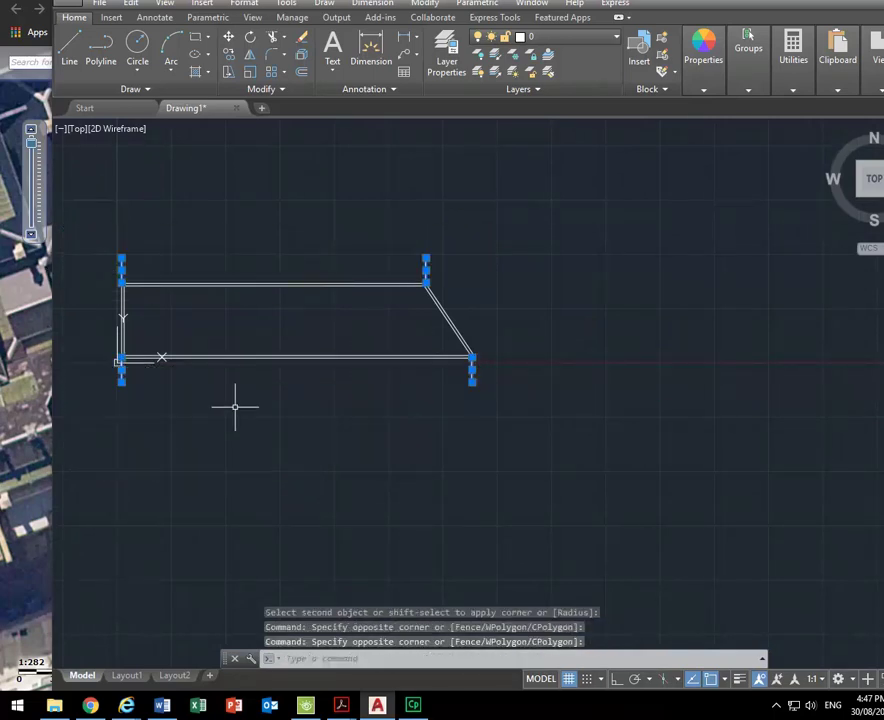
scroll(225, 285, up, 2)
middle_drag(333, 413, 411, 427)
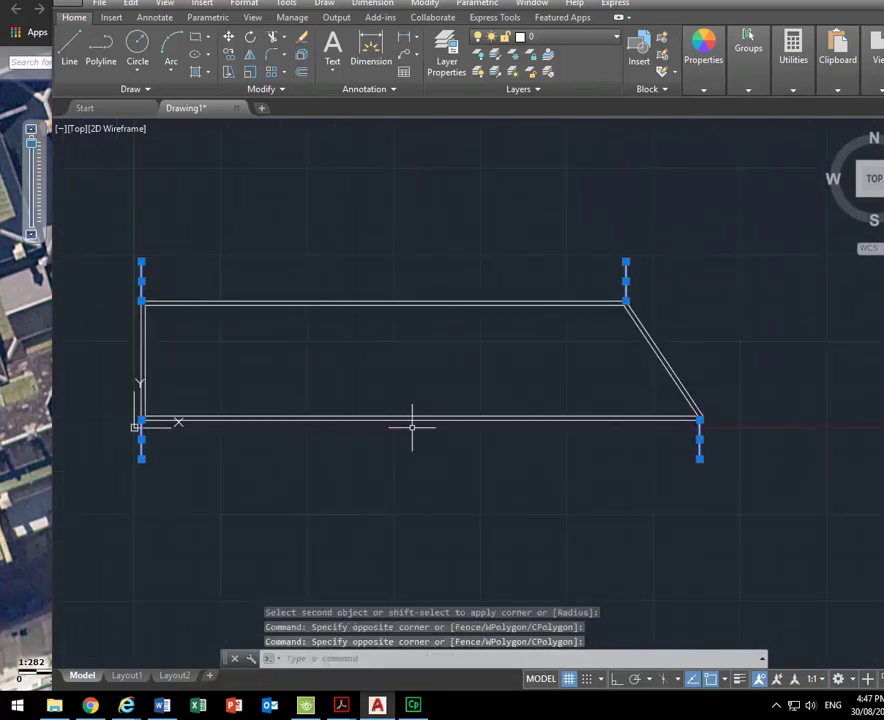
key(Escape)
key(Escape)
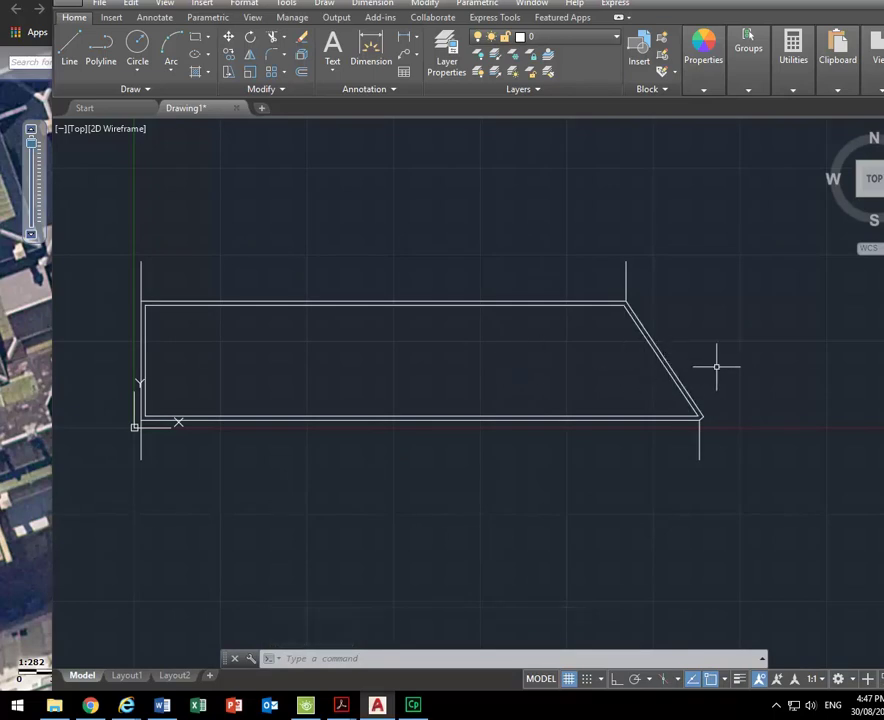
- Highlight the two angled street frontage lines and clear the selection
scroll(738, 320, up, 3)
click(589, 462)
click(523, 614)
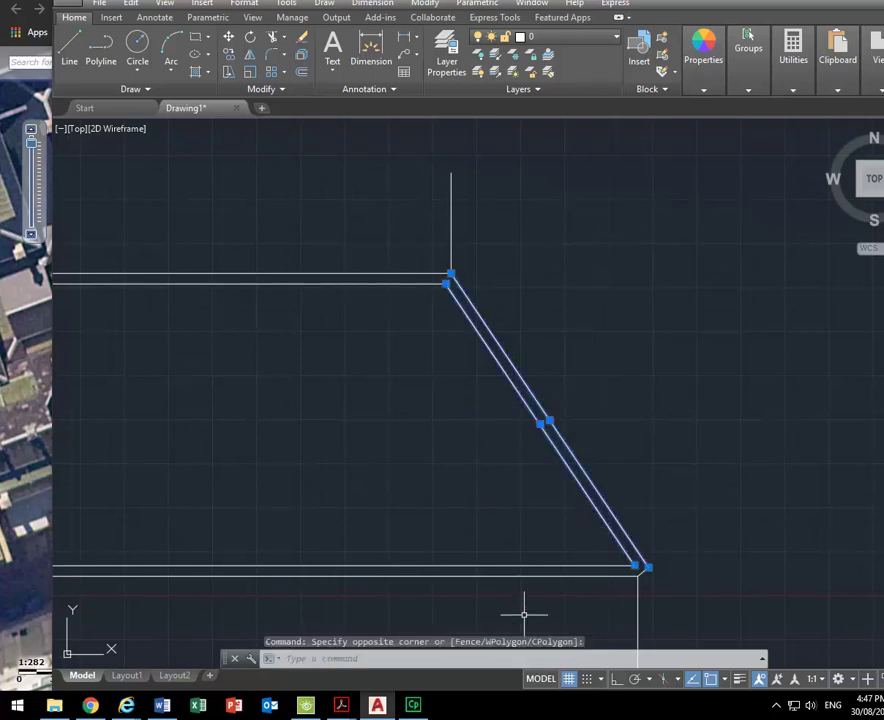
key(Escape)
key(Escape)
- Switch to the King St shop PDF in Acrobat Reader and examine the entry and street frontage on page 2
mouse_move(341, 705)
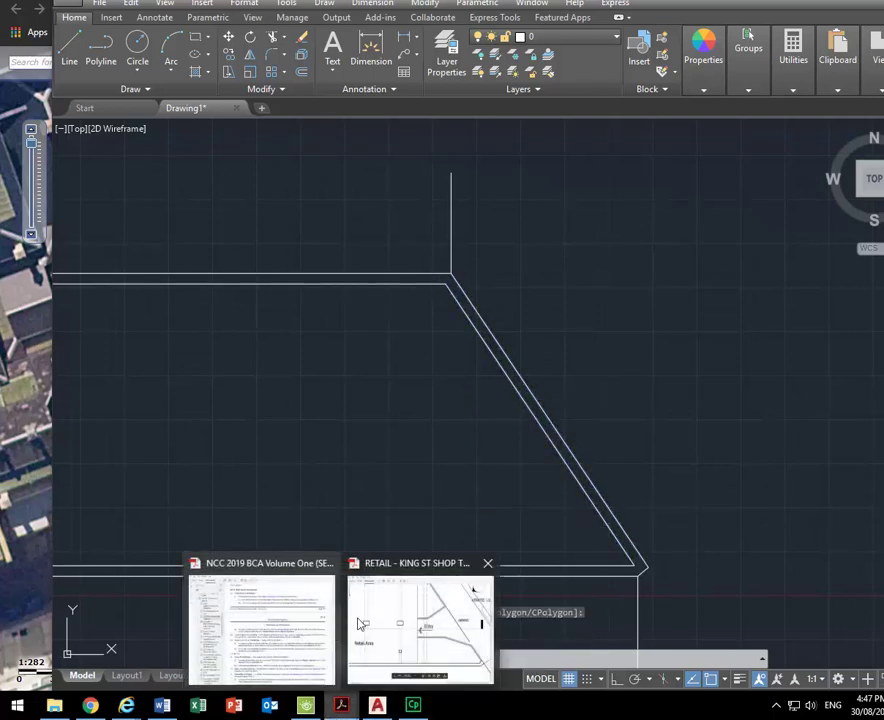
click(428, 628)
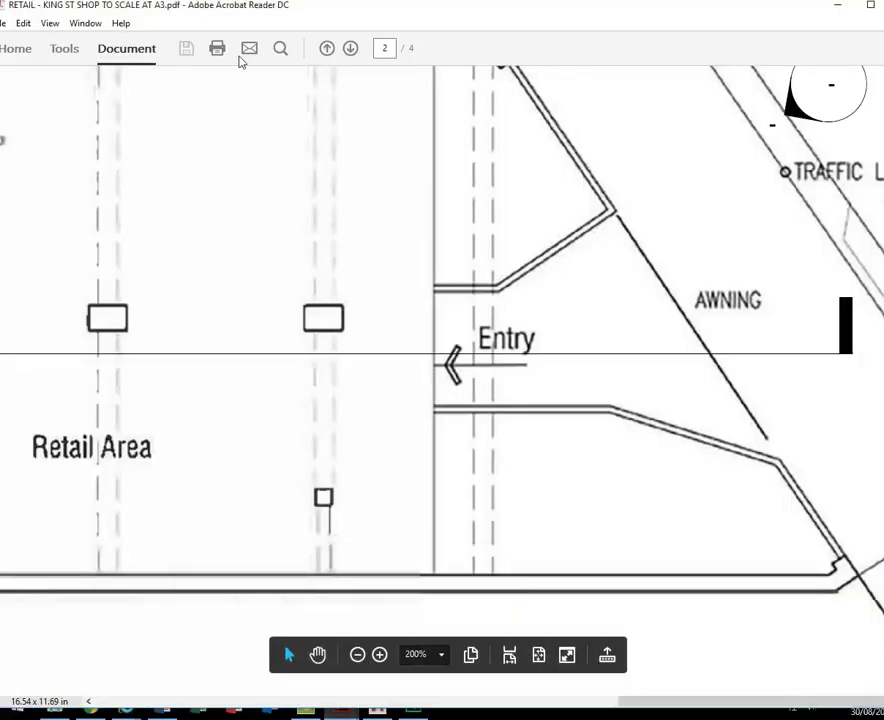
click(357, 655)
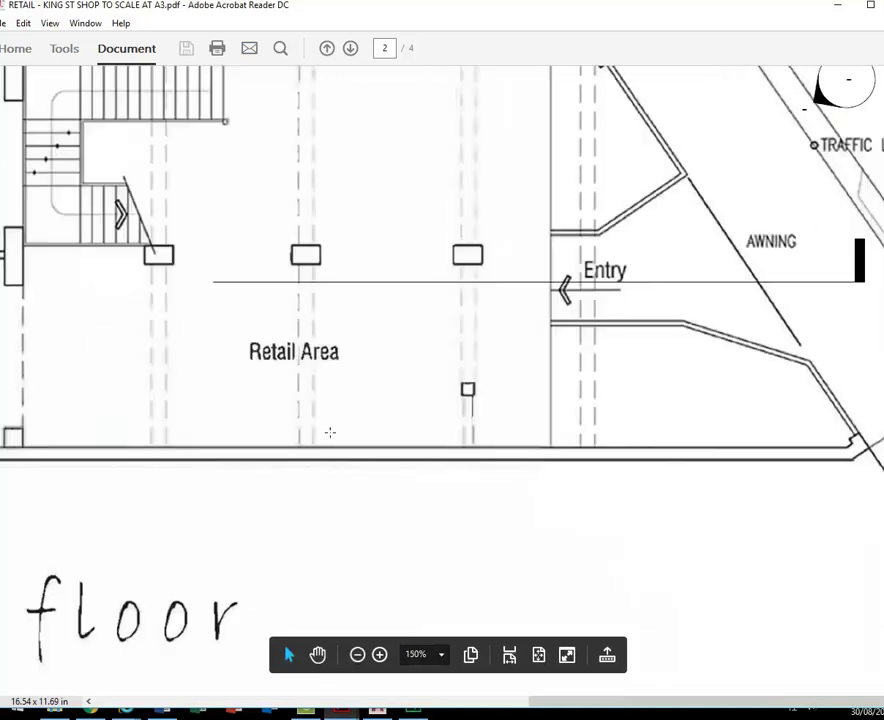
click(357, 655)
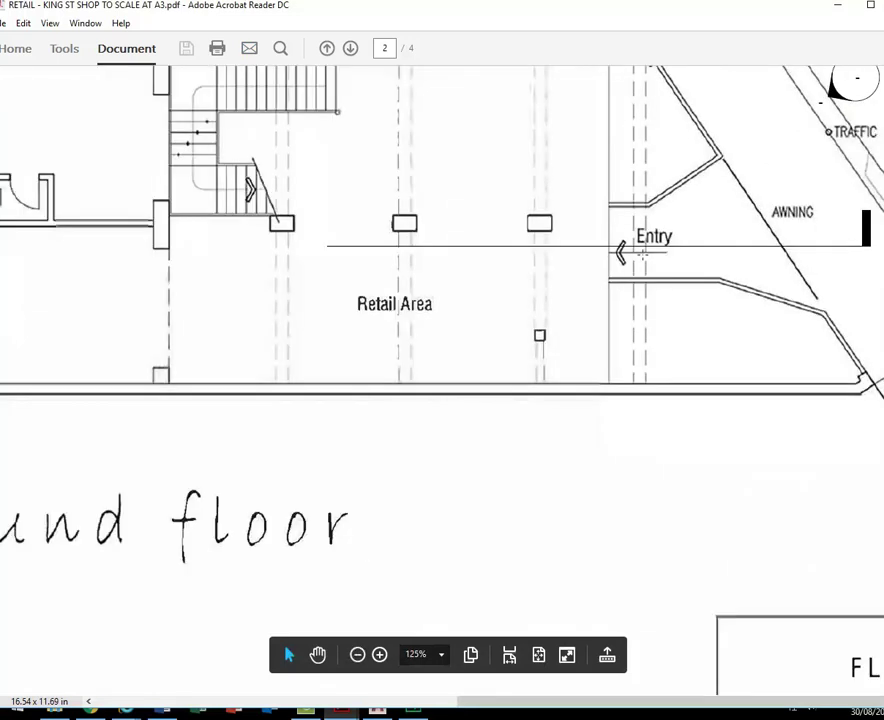
scroll(620, 283, up, 3)
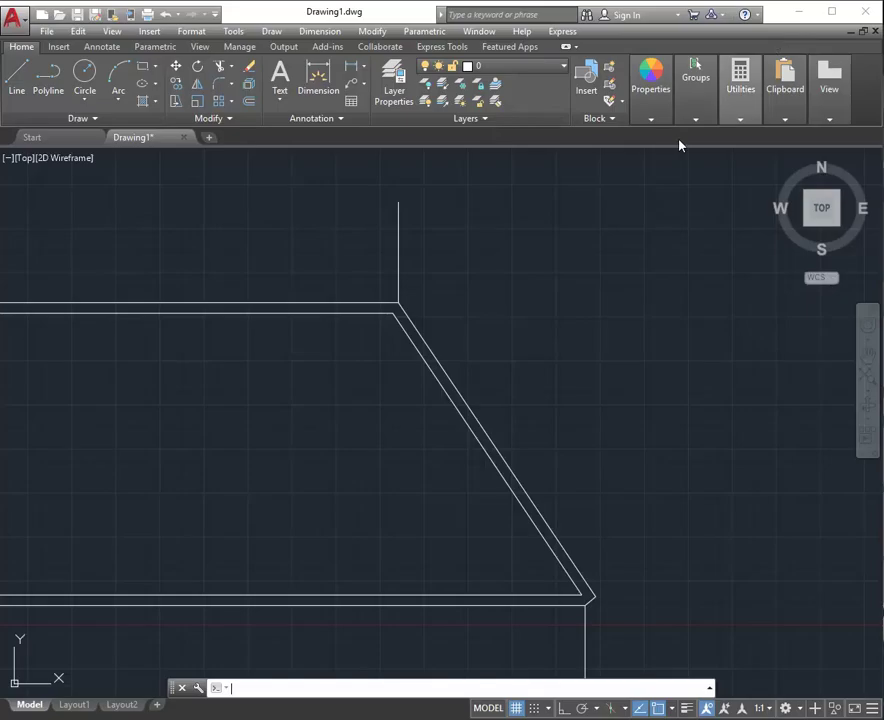
scroll(217, 349, down, 3)
middle_drag(242, 353, 686, 326)
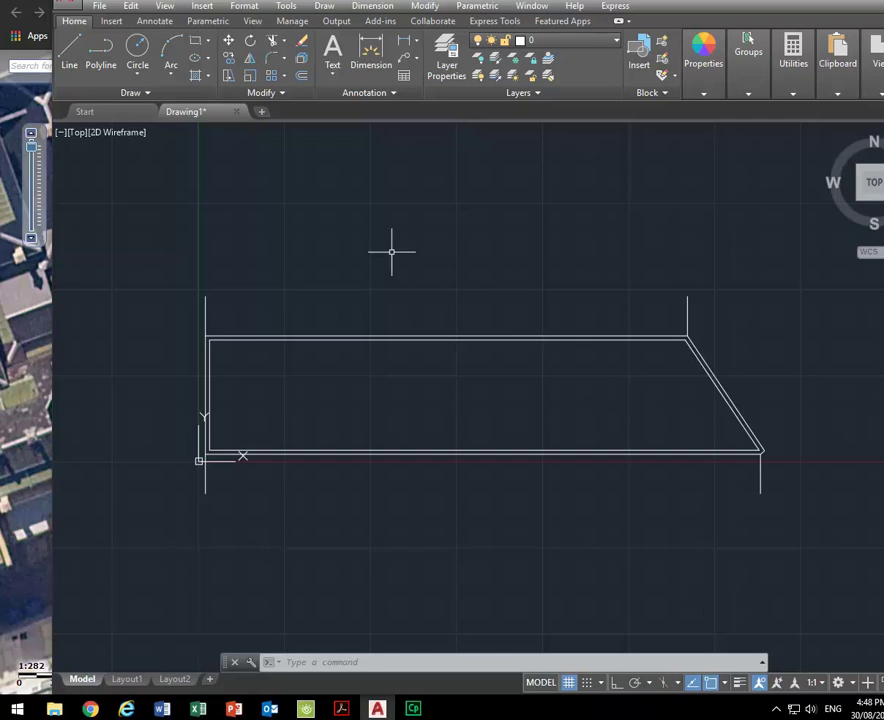
mouse_move(407, 714)
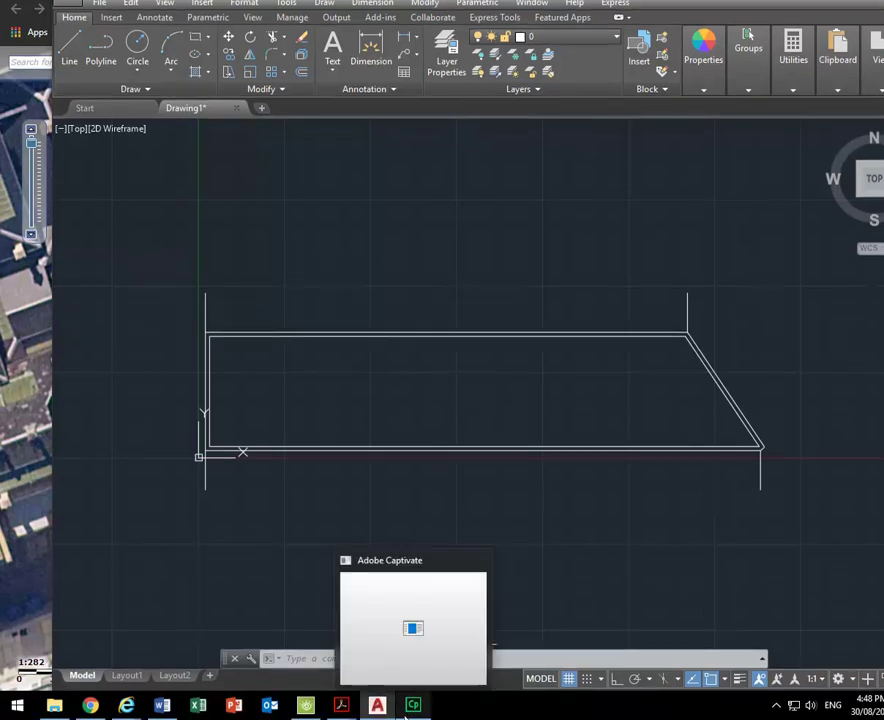